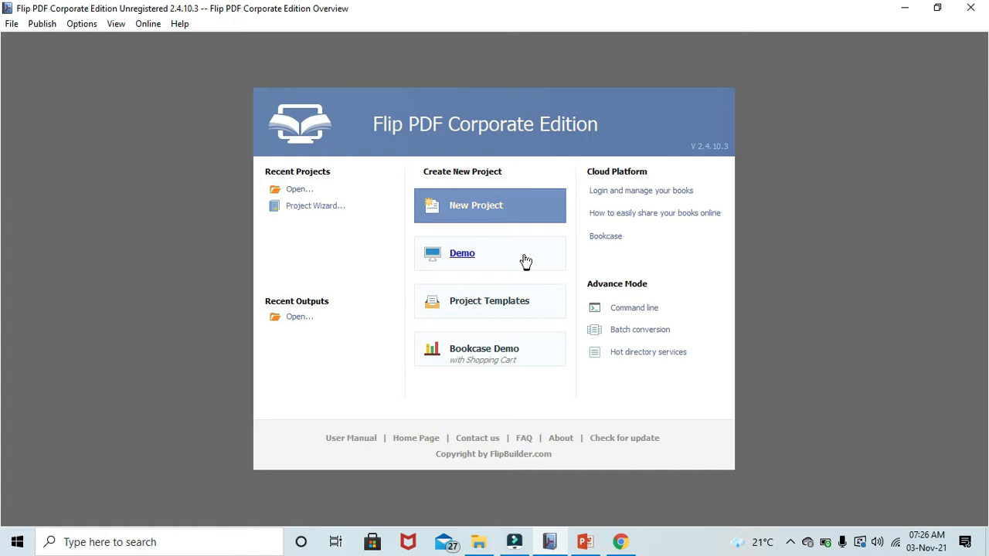
- Create a new project using the HTML5 version
{"action": "left_click", "coordinate": [488, 203]}
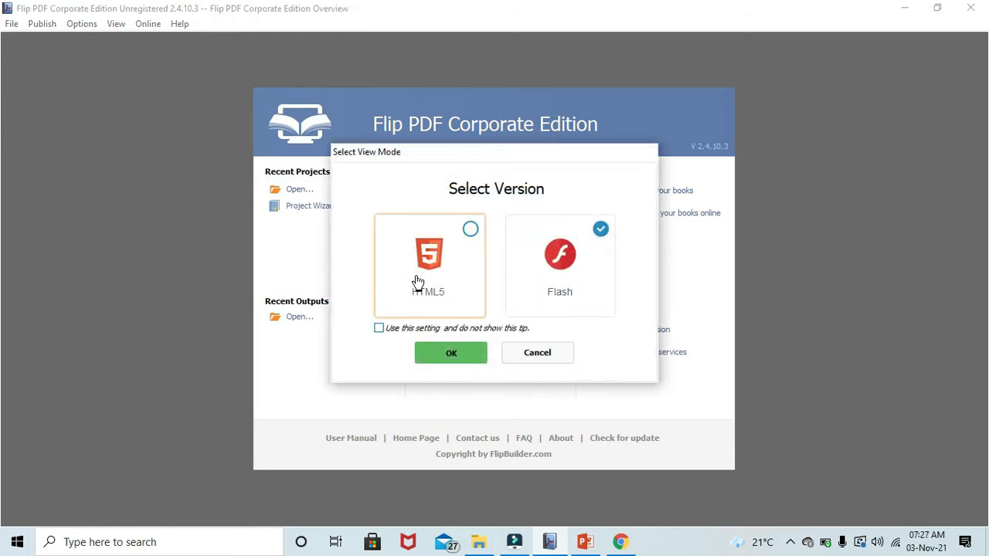
{"action": "left_click", "coordinate": [467, 235]}
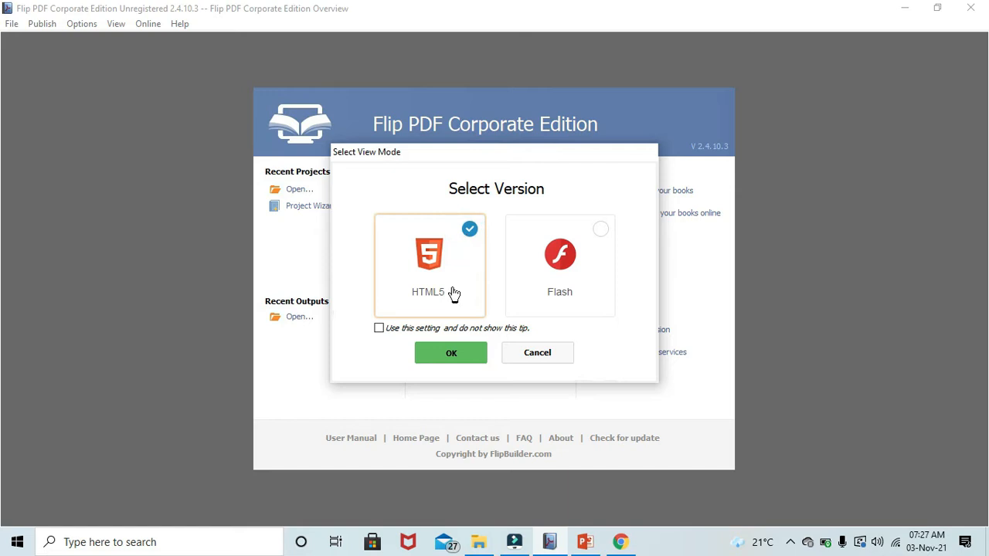
{"action": "left_click", "coordinate": [448, 353]}
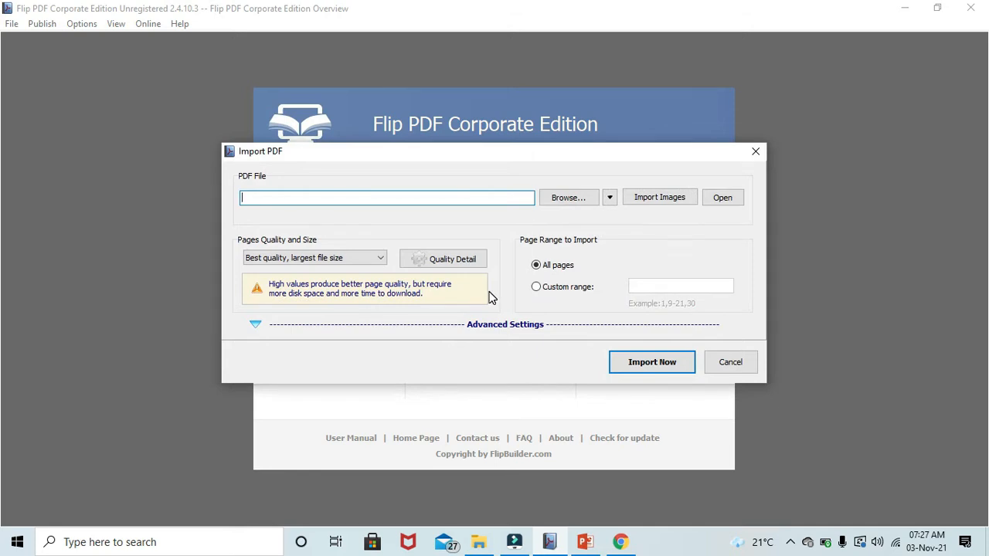
- Browse for the PDF to import in the Media Pembelajaran Matematika Berbasis IT folder under D:\KULIAH\SEMESTER 5
{"action": "left_click", "coordinate": [573, 200]}
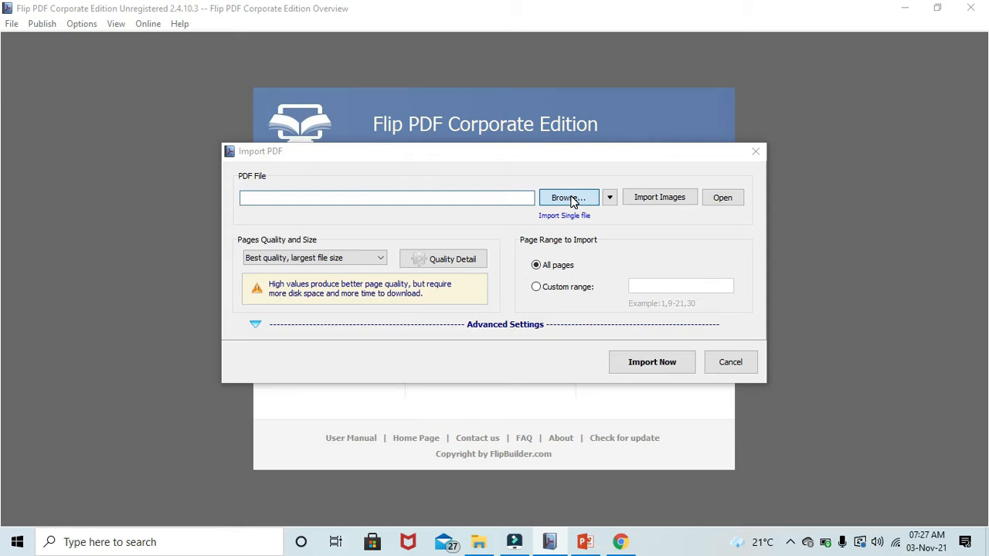
{"action": "left_click", "coordinate": [572, 199]}
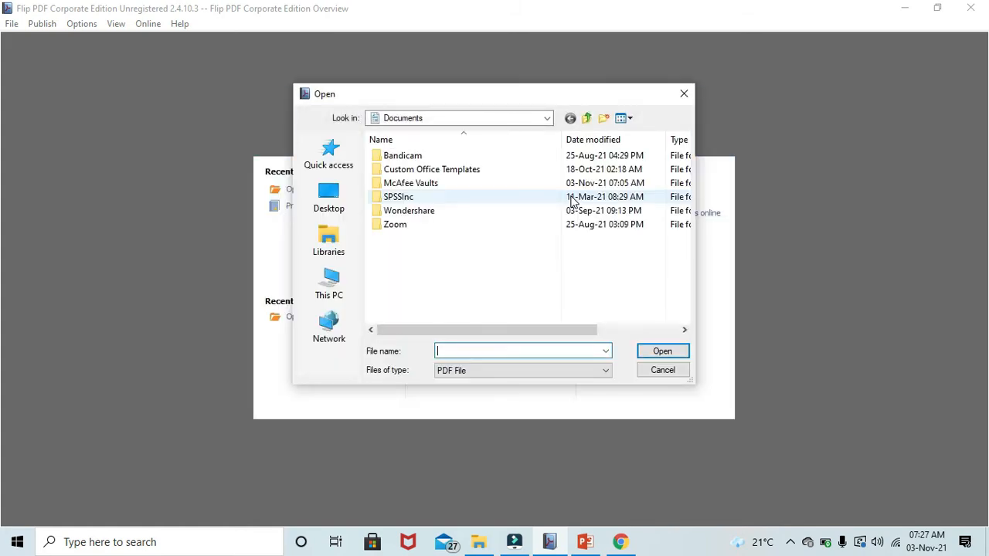
{"action": "left_click", "coordinate": [316, 285]}
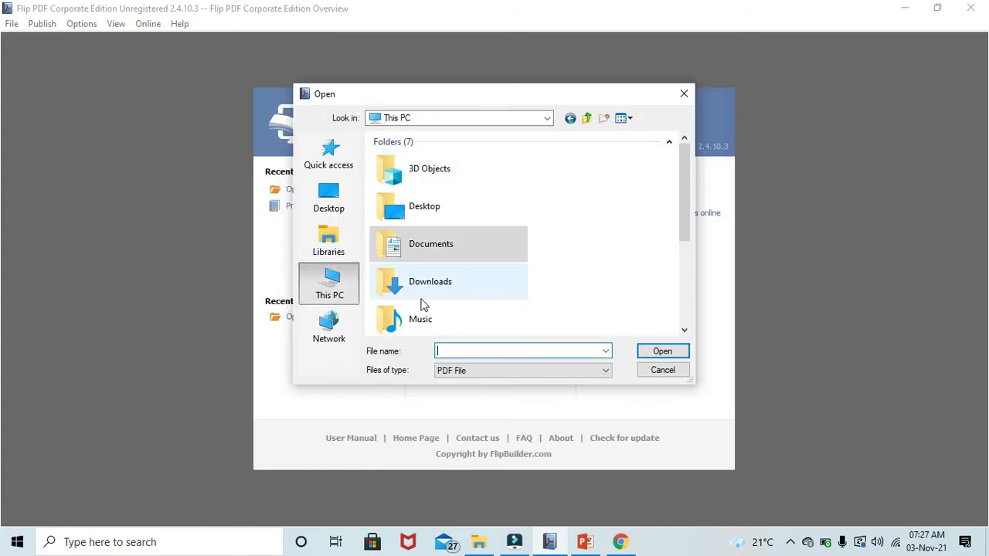
{"action": "scroll", "coordinate": [453, 277], "scroll_direction": "down", "scroll_amount": 3}
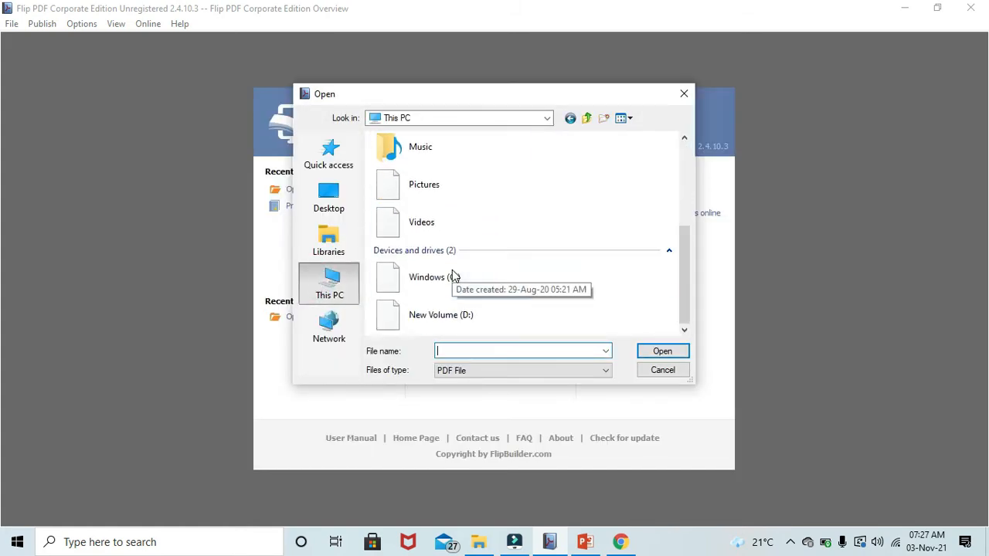
{"action": "double_click", "coordinate": [466, 327]}
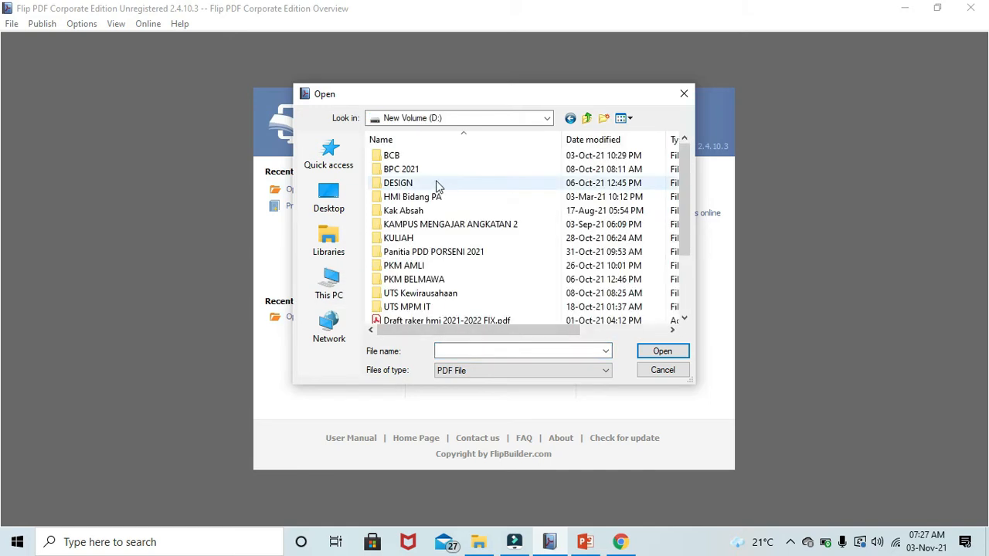
{"action": "left_click", "coordinate": [441, 239]}
{"action": "double_click", "coordinate": [442, 239]}
{"action": "double_click", "coordinate": [428, 253]}
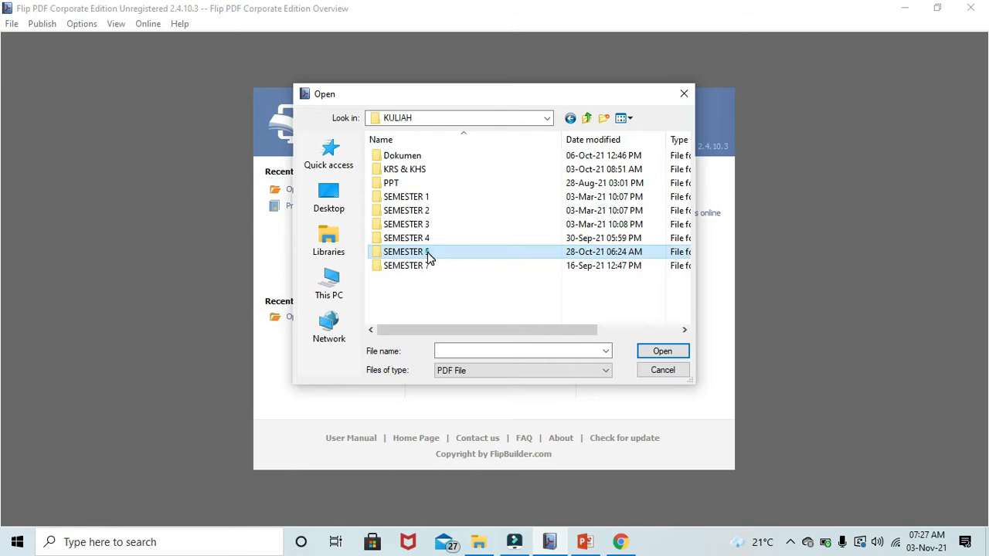
{"action": "double_click", "coordinate": [450, 171]}
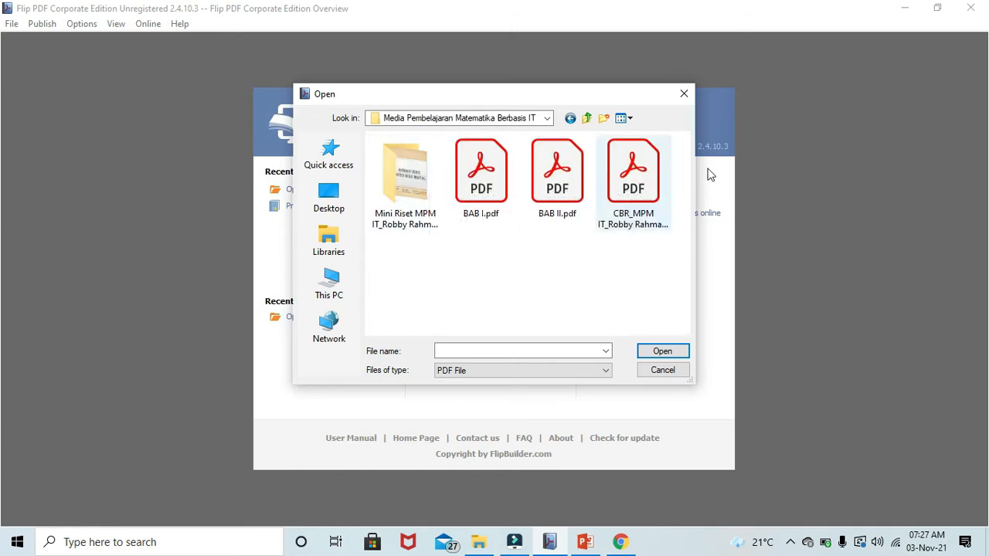
- Select the CBR_MPM IT PDF and import all its pages at best quality
{"action": "left_click", "coordinate": [653, 176]}
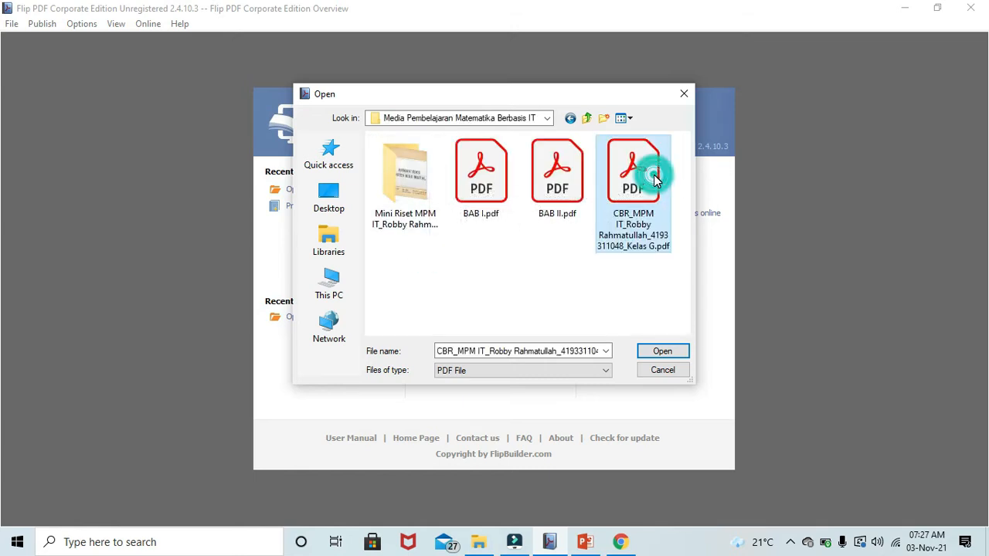
{"action": "left_click", "coordinate": [653, 175]}
{"action": "double_click", "coordinate": [653, 174]}
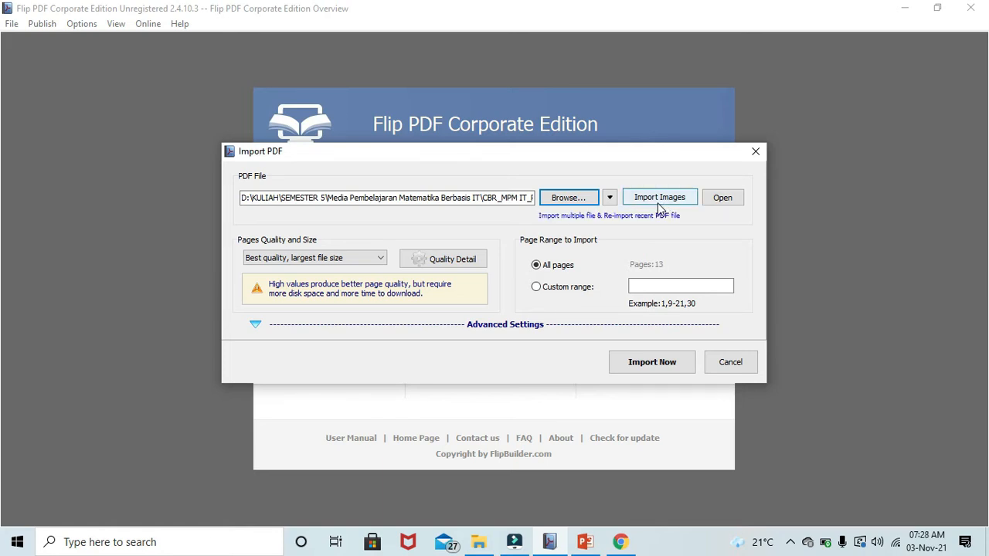
{"action": "left_click", "coordinate": [644, 365]}
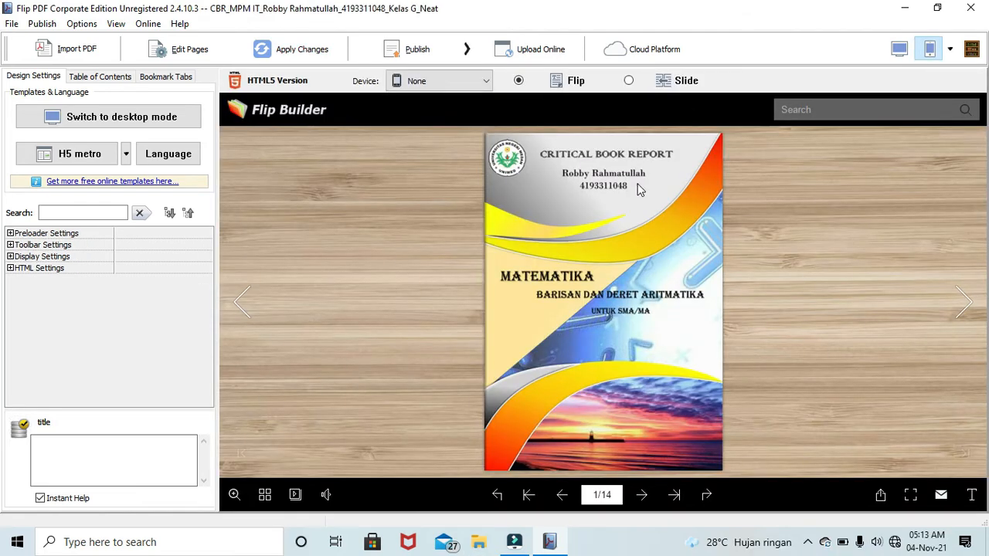
- Page forward through the flipbook preview to pages 6-7 and return to the cover
{"action": "left_click", "coordinate": [641, 495]}
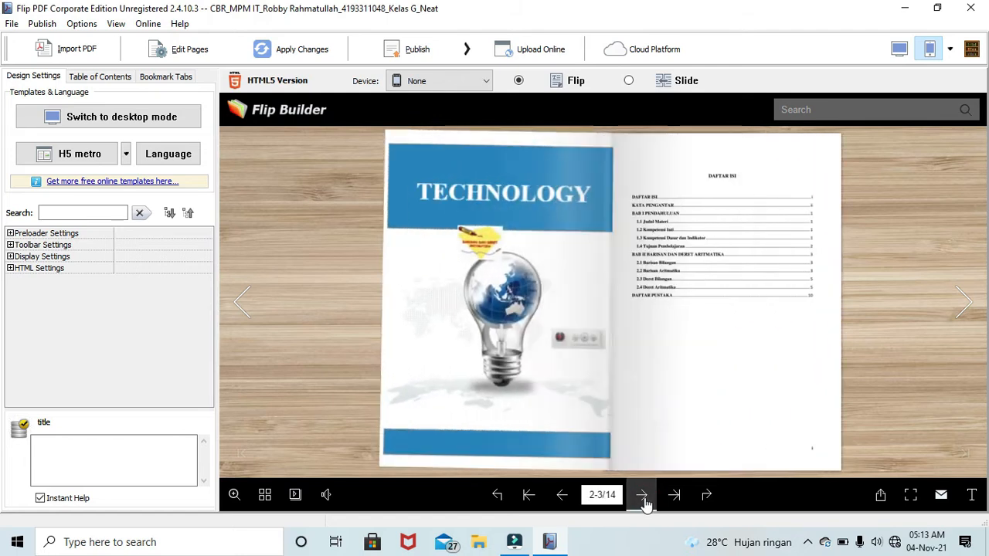
{"action": "left_click", "coordinate": [642, 495]}
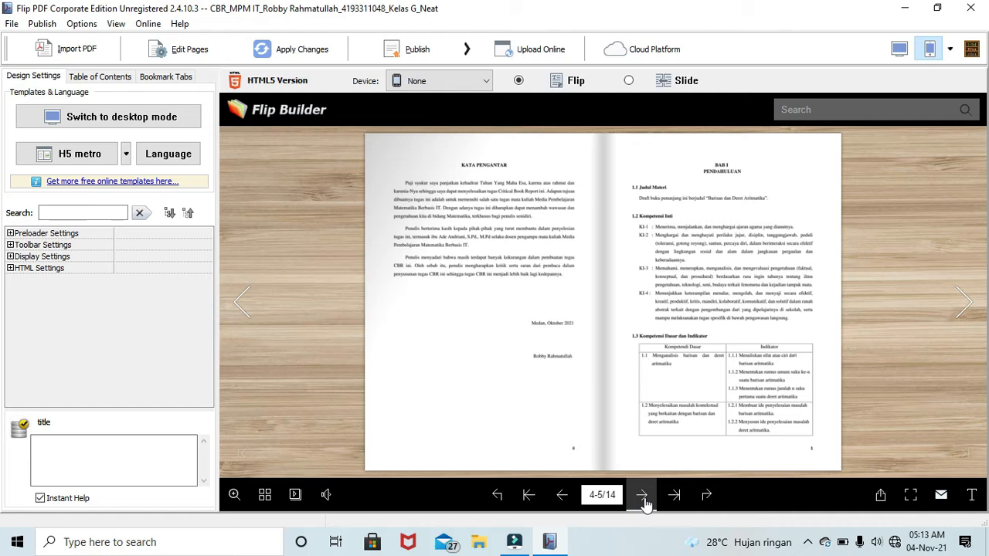
{"action": "left_click", "coordinate": [643, 500]}
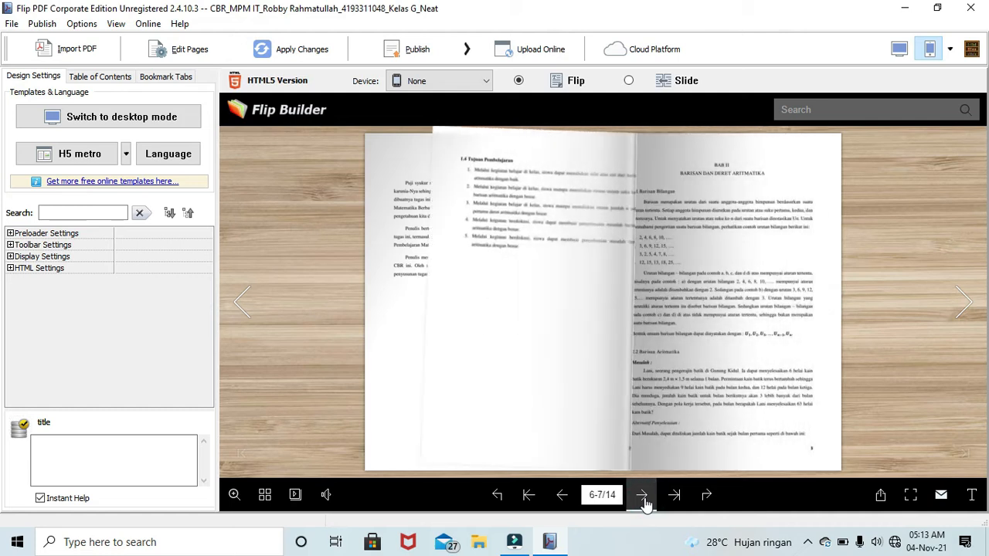
{"action": "left_click", "coordinate": [561, 498]}
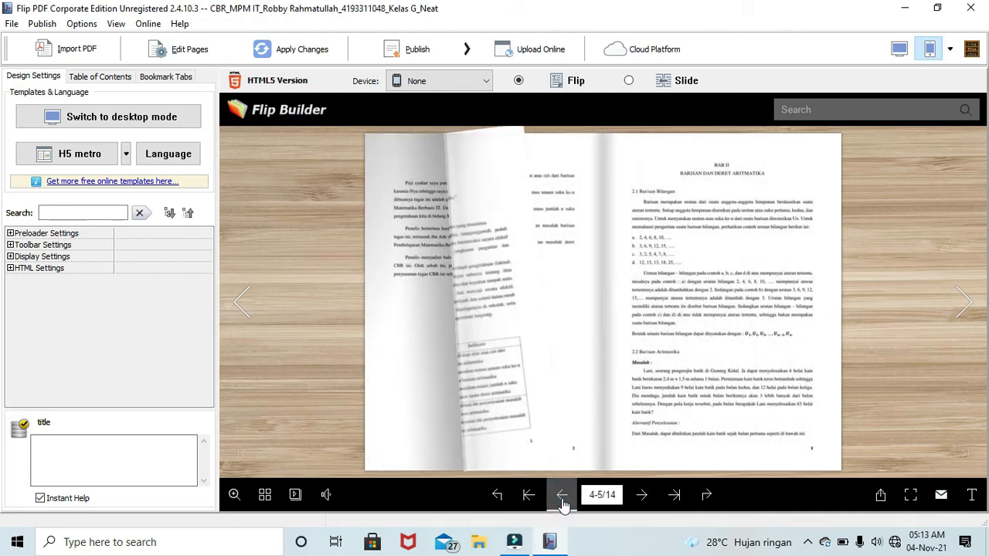
{"action": "double_click", "coordinate": [563, 500]}
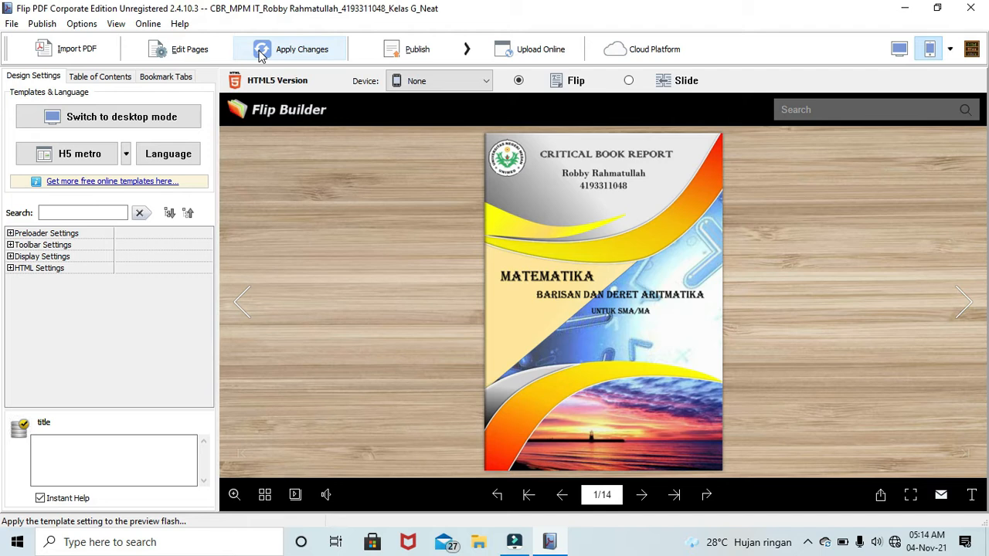
{"action": "left_click", "coordinate": [367, 56]}
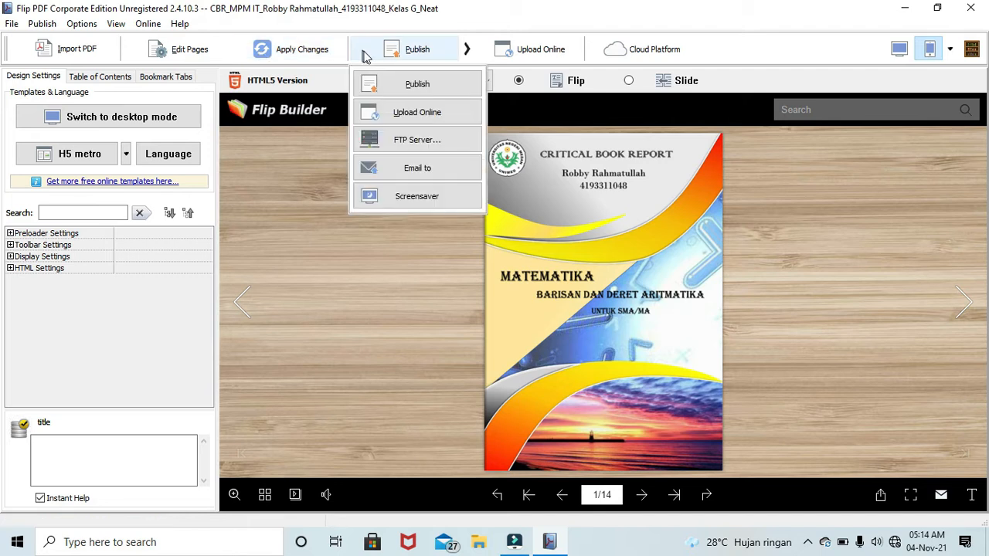
{"action": "left_click", "coordinate": [284, 182]}
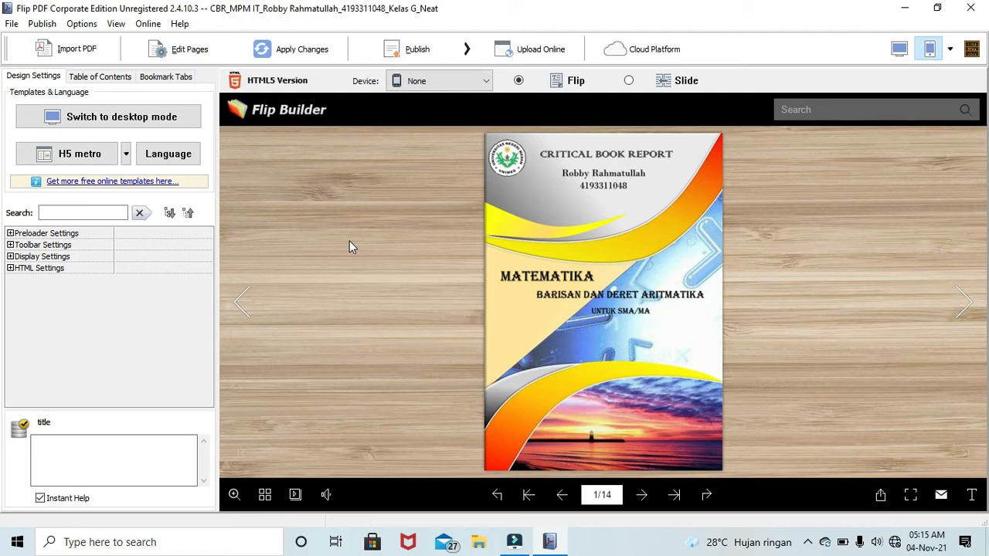
- Open the page editor and look over its additional insertable elements and the outline view of the pages
{"action": "left_click", "coordinate": [198, 57]}
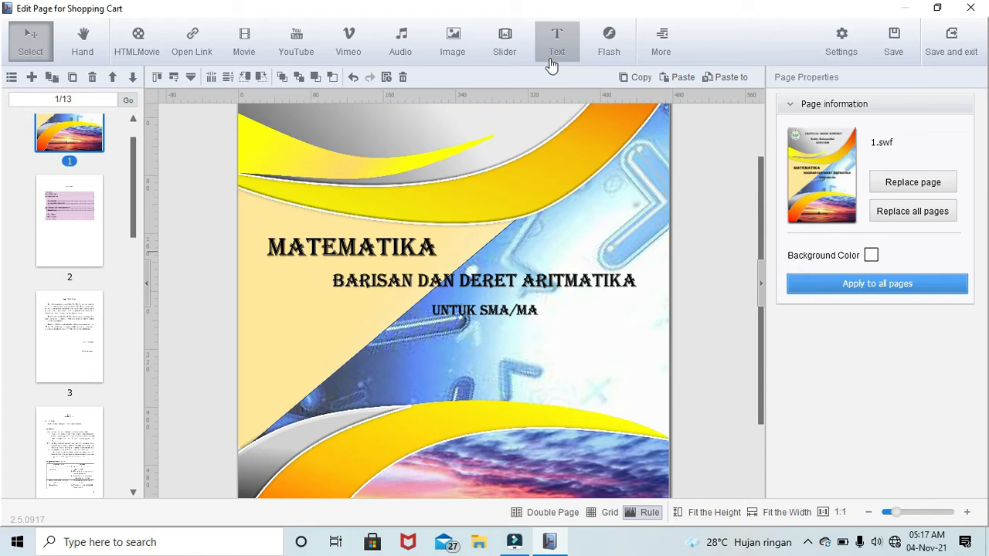
{"action": "left_click", "coordinate": [666, 59]}
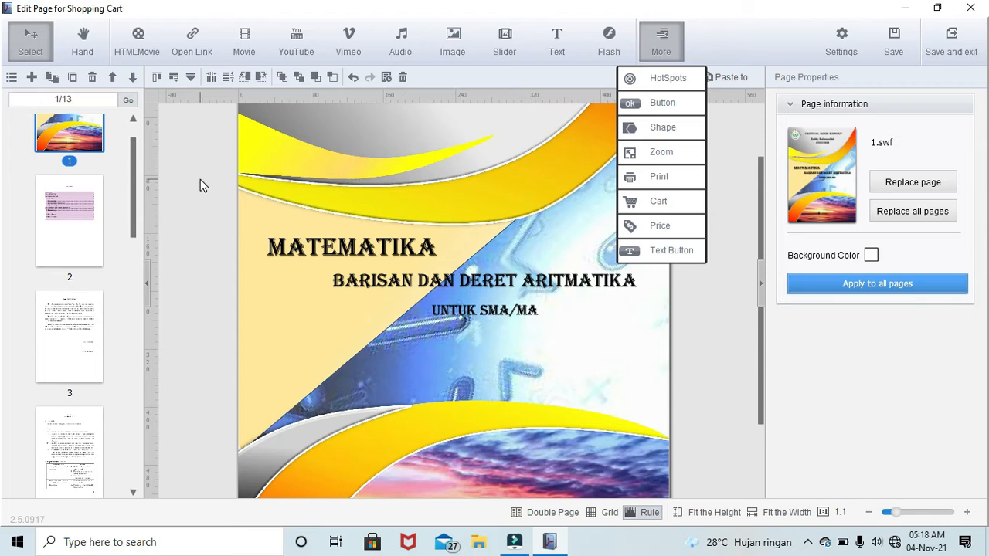
{"action": "left_click", "coordinate": [13, 84]}
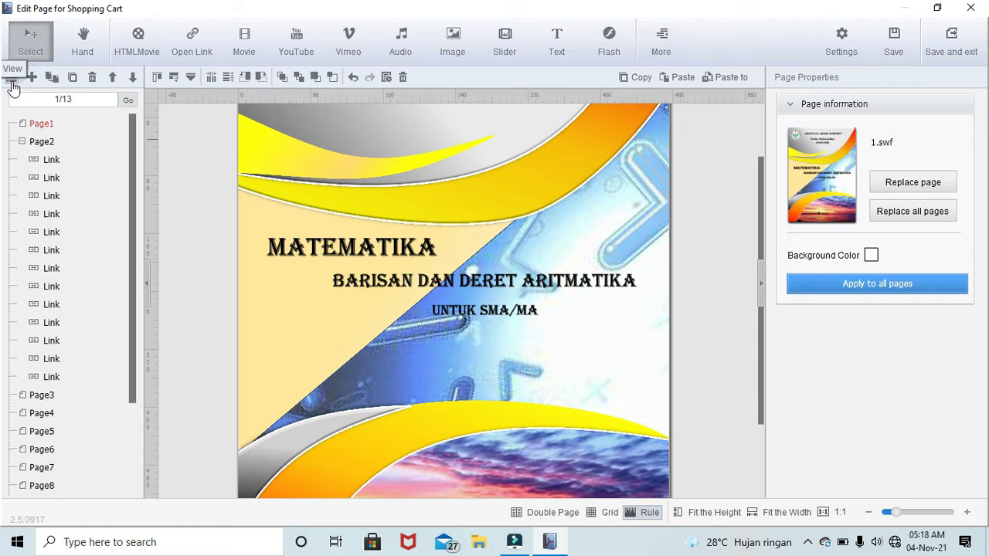
{"action": "left_click", "coordinate": [12, 83]}
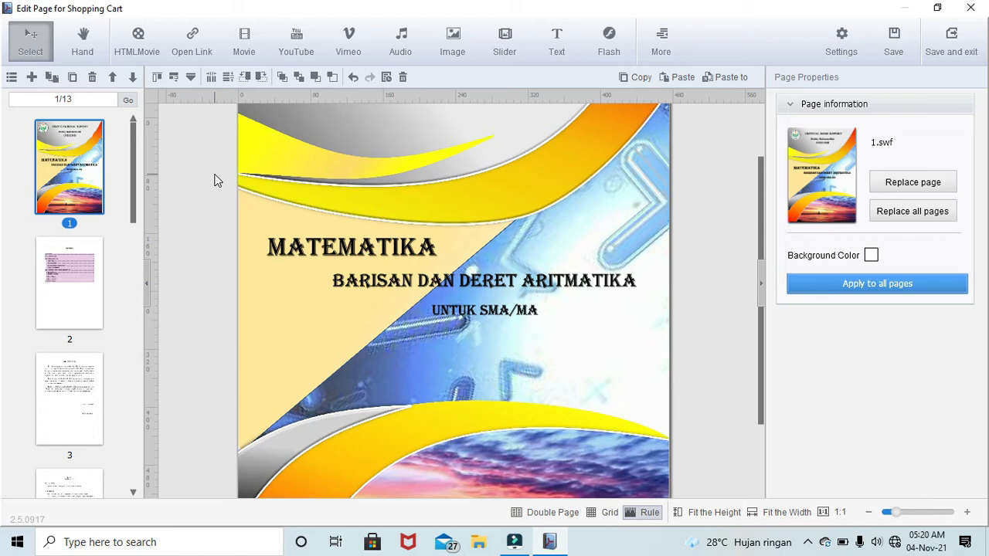
- Insert the TECHNOLOGY light-bulb template as a new page after the cover
{"action": "left_click", "coordinate": [29, 80]}
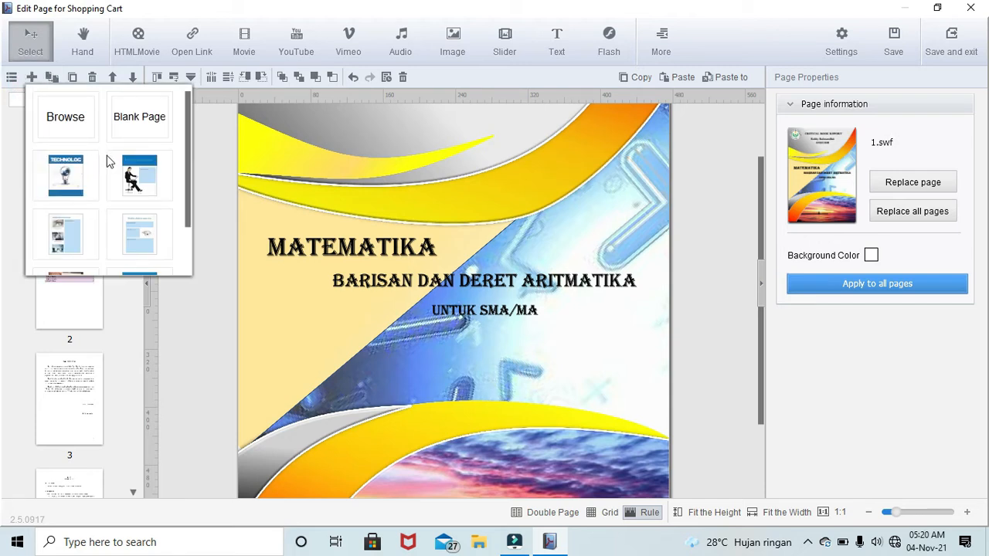
{"action": "left_click", "coordinate": [56, 177]}
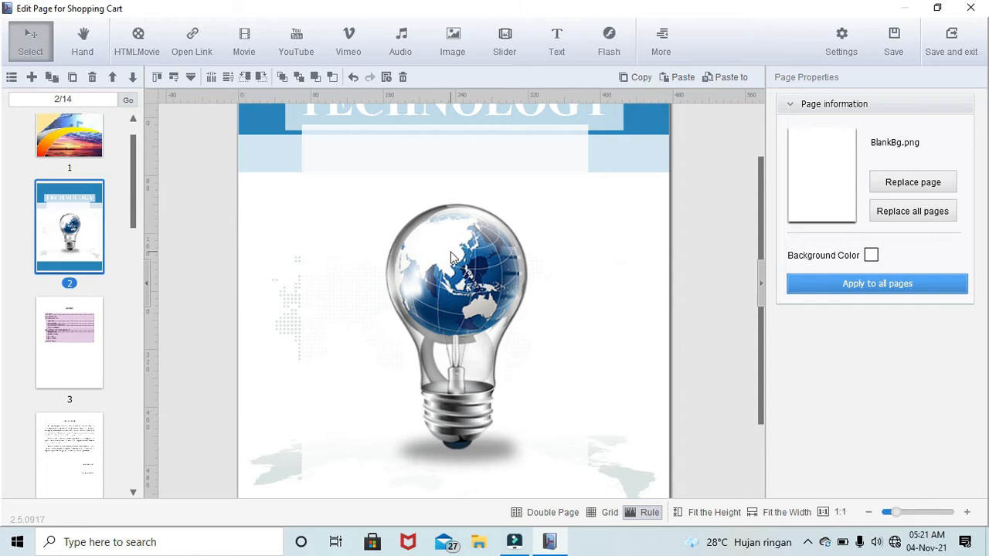
- Add a Type 2 callout text box beneath the blue title band, to the upper left of the light bulb
{"action": "scroll", "coordinate": [450, 251], "scroll_direction": "up", "scroll_amount": 2}
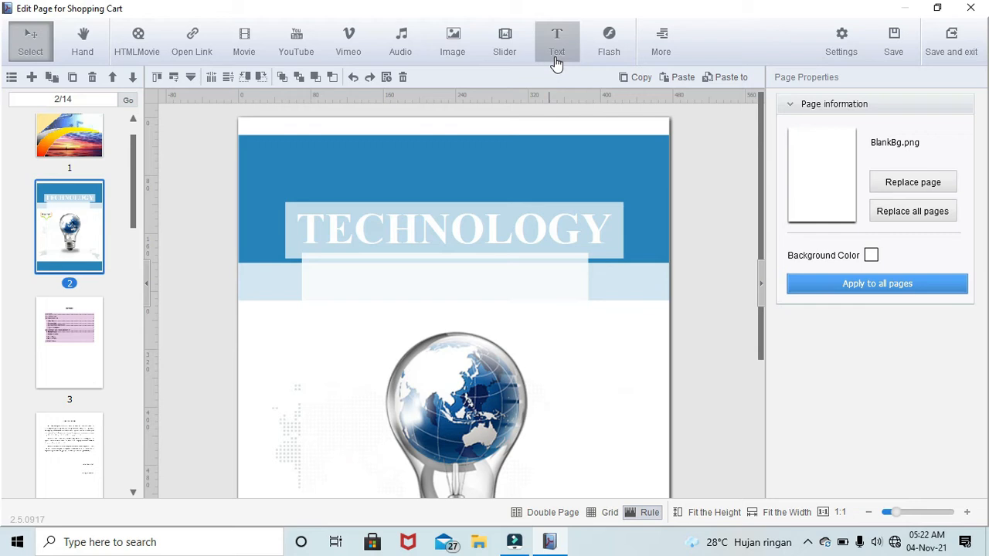
{"action": "left_click", "coordinate": [556, 62]}
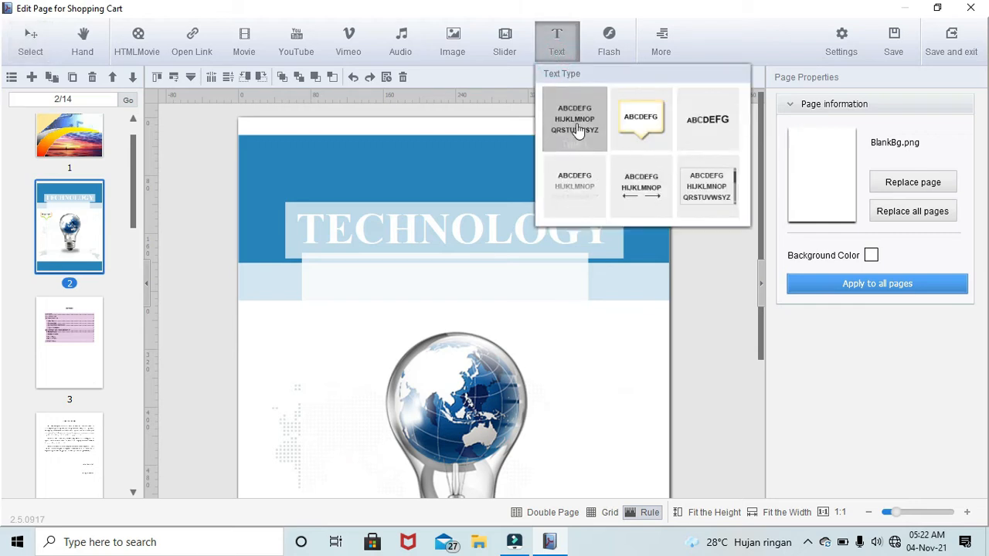
{"action": "left_click", "coordinate": [629, 135]}
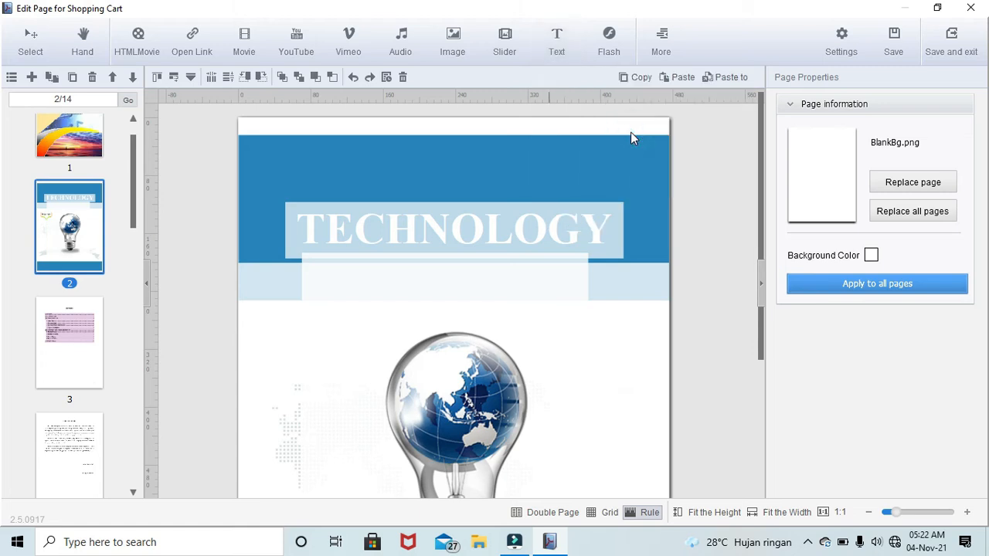
{"action": "left_click", "coordinate": [272, 315]}
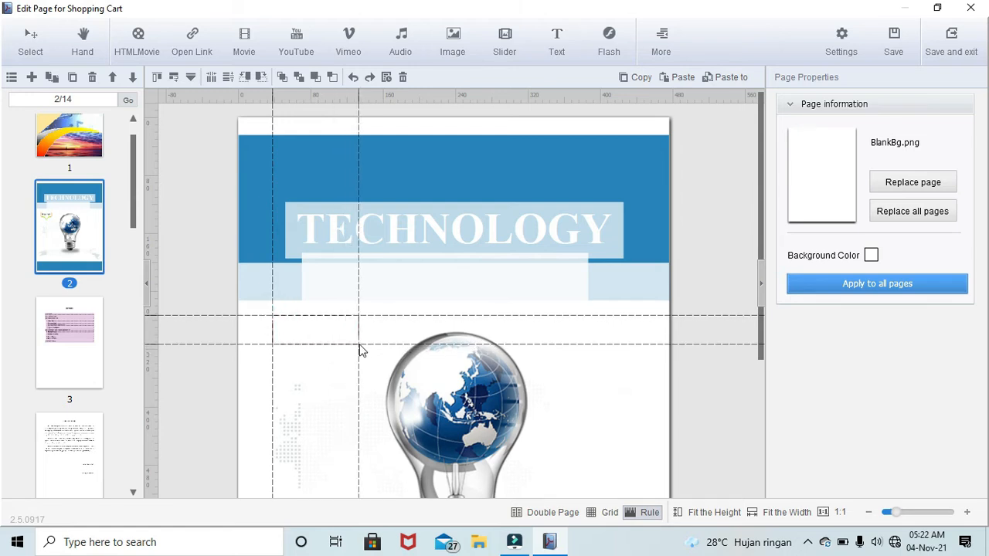
{"action": "left_click", "coordinate": [359, 344]}
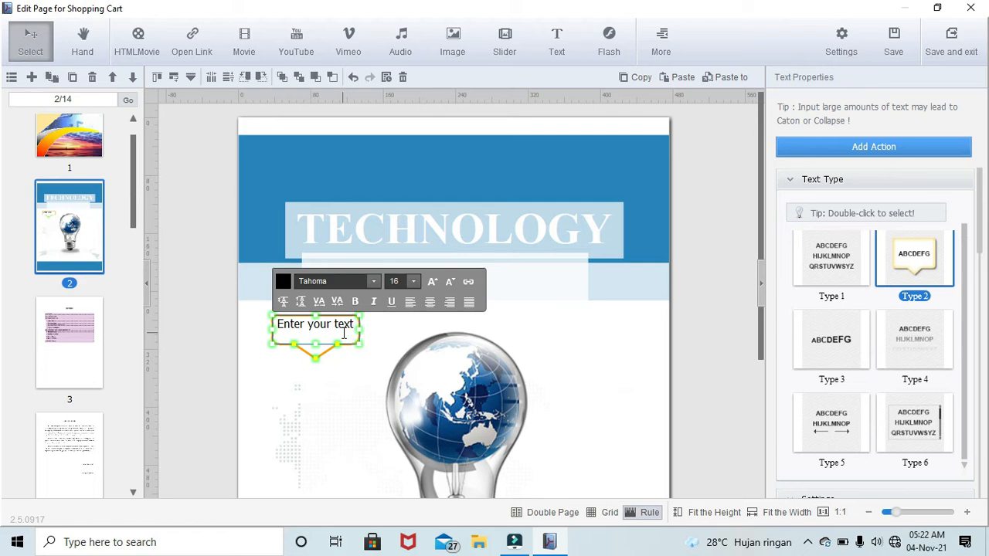
- Replace the callout's placeholder text with the author's full name
{"action": "left_click", "coordinate": [343, 333]}
{"action": "key", "text": "ctrl+a"}
{"action": "type", "text": "R"}
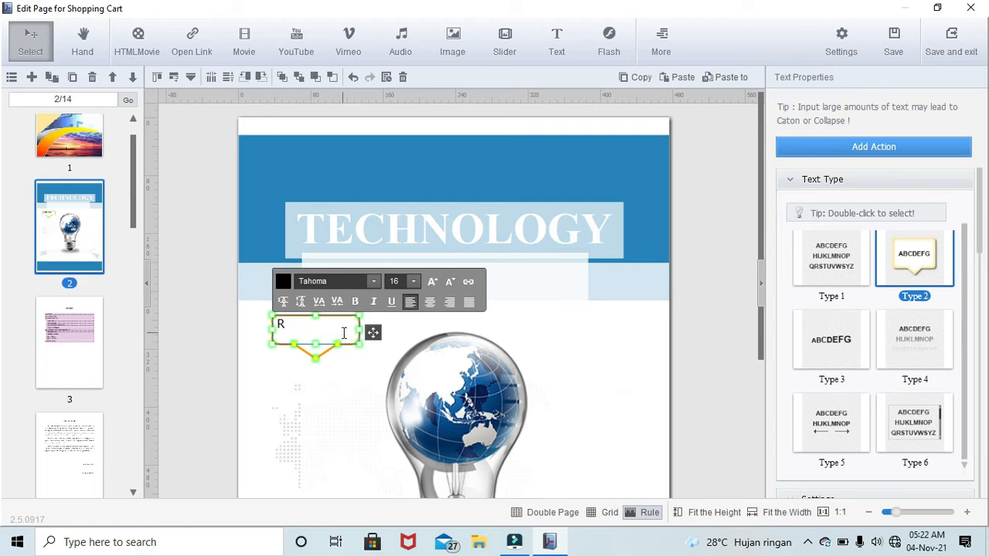
{"action": "type", "text": "obby Rahmatullah"}
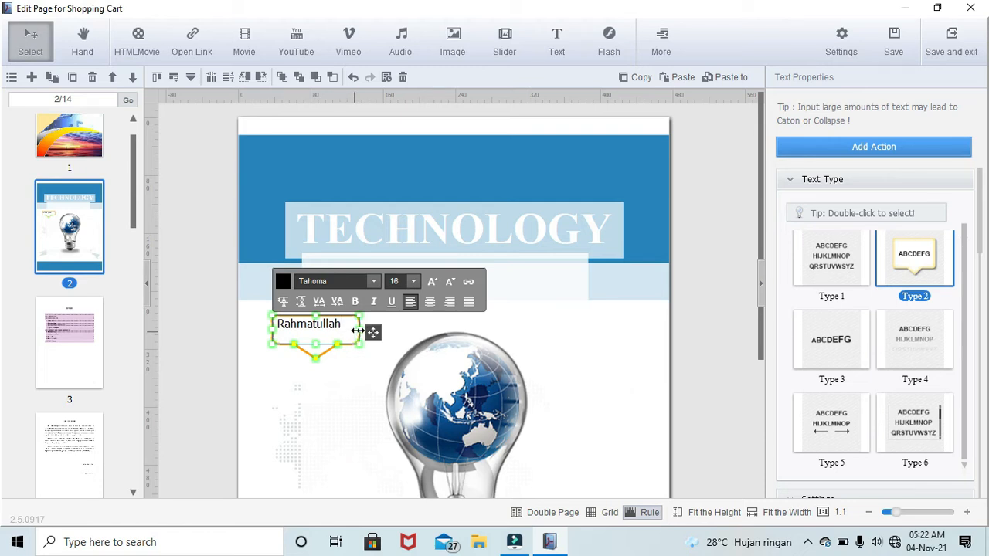
- Widen the callout so the name fits on one line and center its text
{"action": "left_click", "coordinate": [373, 333]}
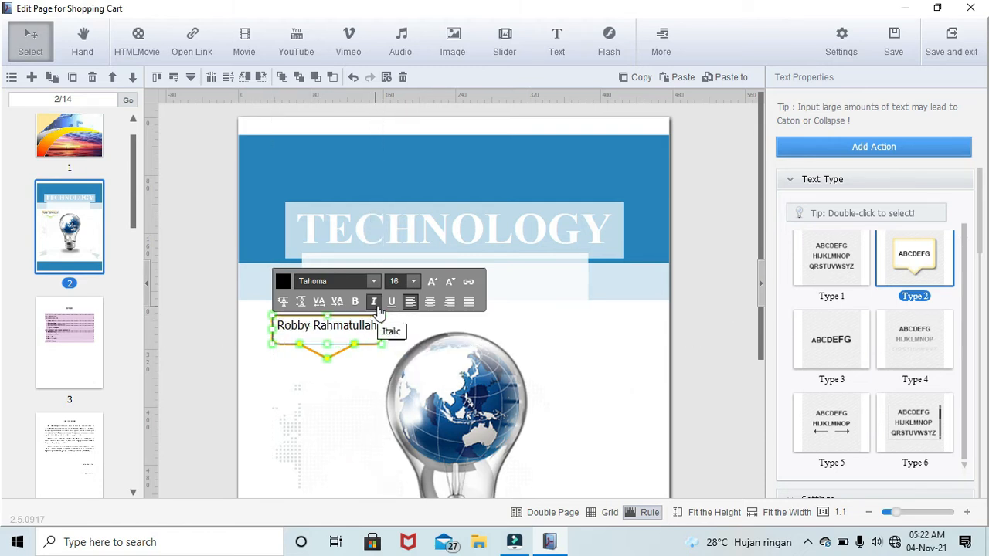
{"action": "left_click", "coordinate": [429, 302]}
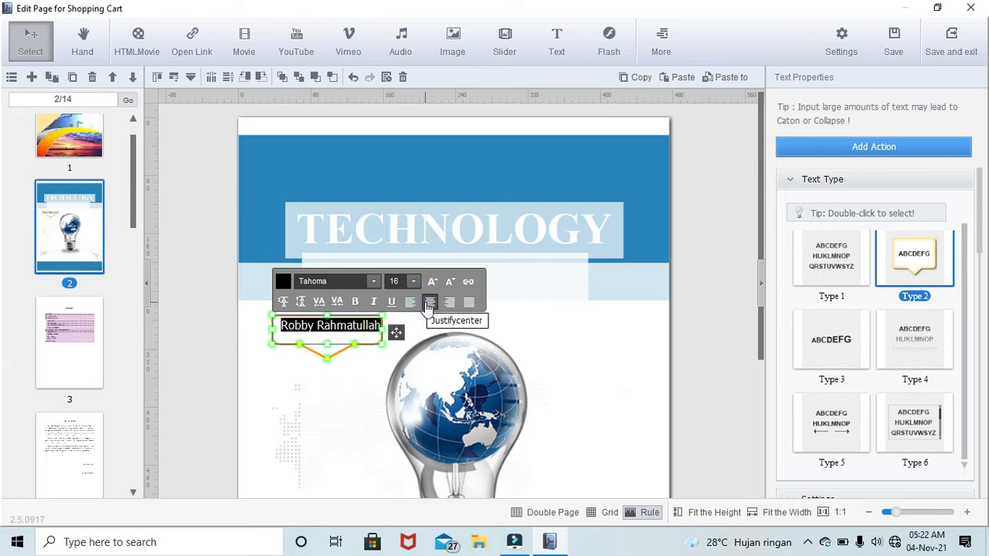
- Make the callout's name bold, italic and underlined, and widen the callout so the name fits on one line
{"action": "left_click", "coordinate": [355, 303]}
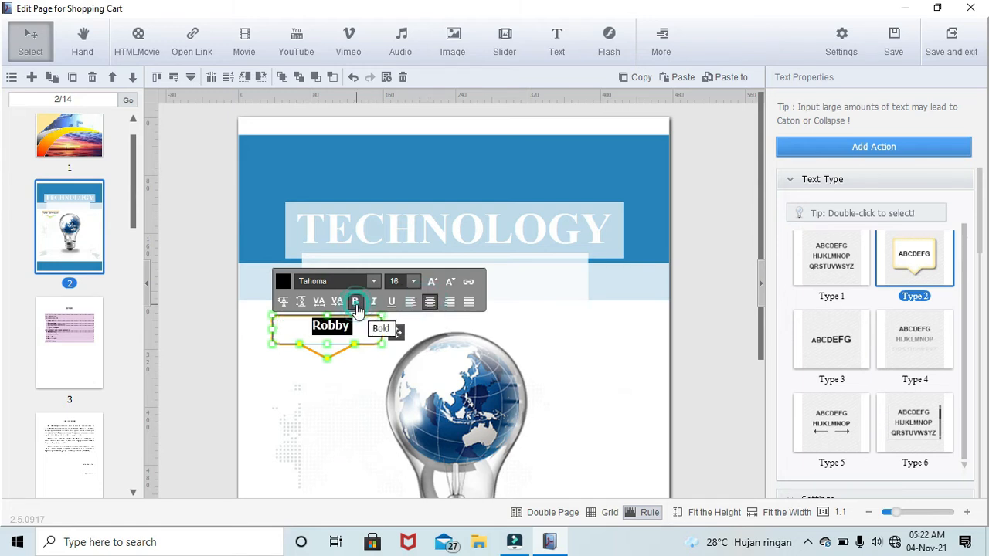
{"action": "left_click", "coordinate": [373, 304]}
{"action": "left_click", "coordinate": [392, 302]}
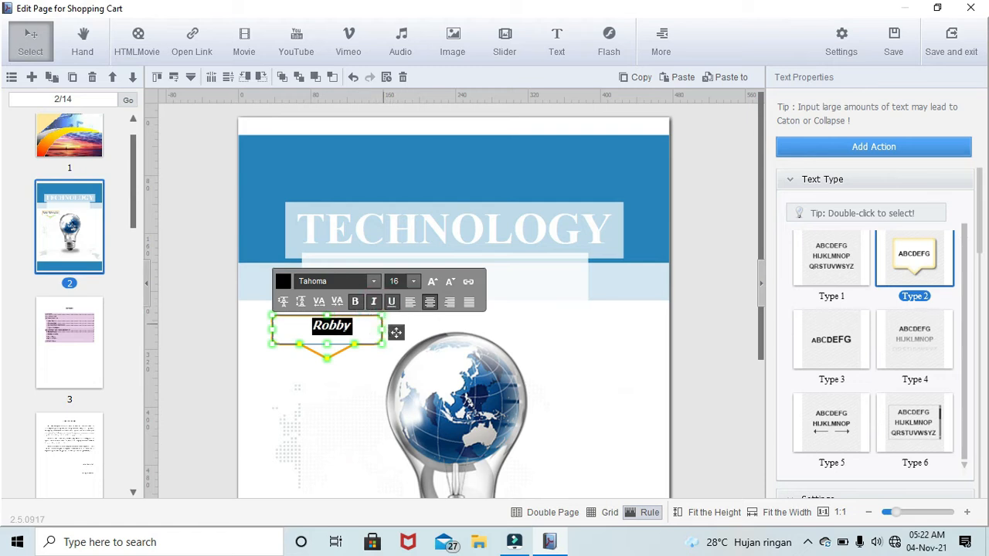
{"action": "left_click_drag", "start_coordinate": [394, 329], "coordinate": [395, 329]}
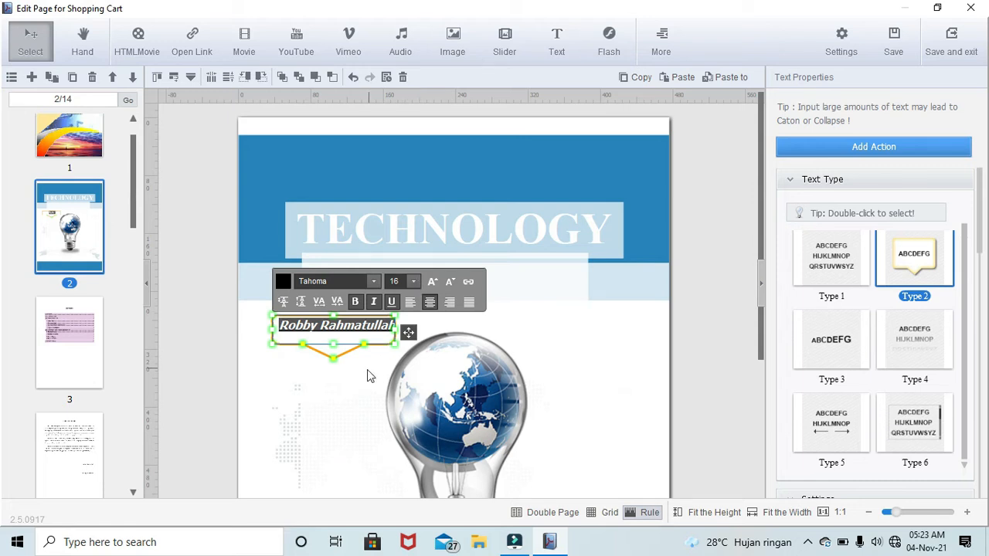
- Apply the white frame with snipped corners to the large background image behind the light bulb
{"action": "left_click", "coordinate": [291, 409]}
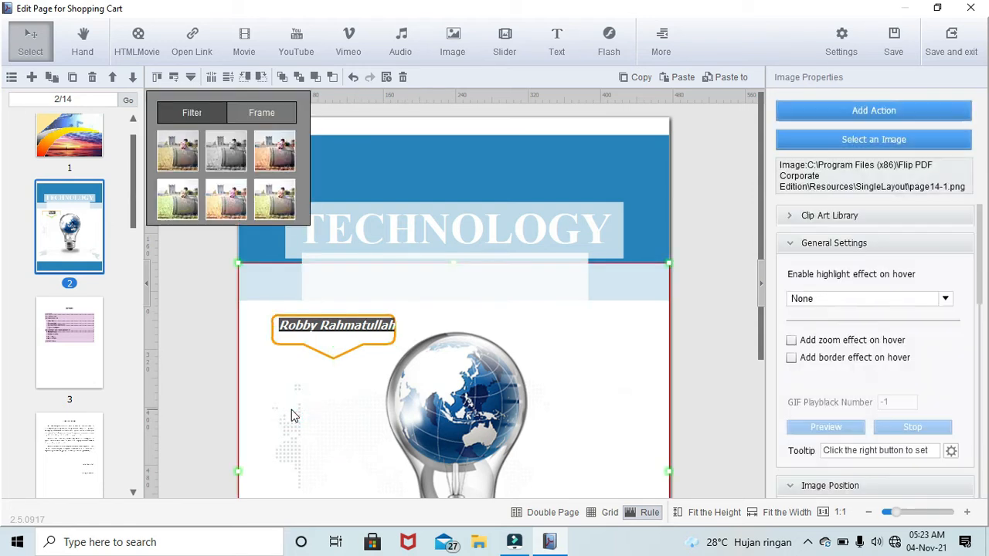
{"action": "left_click", "coordinate": [469, 57]}
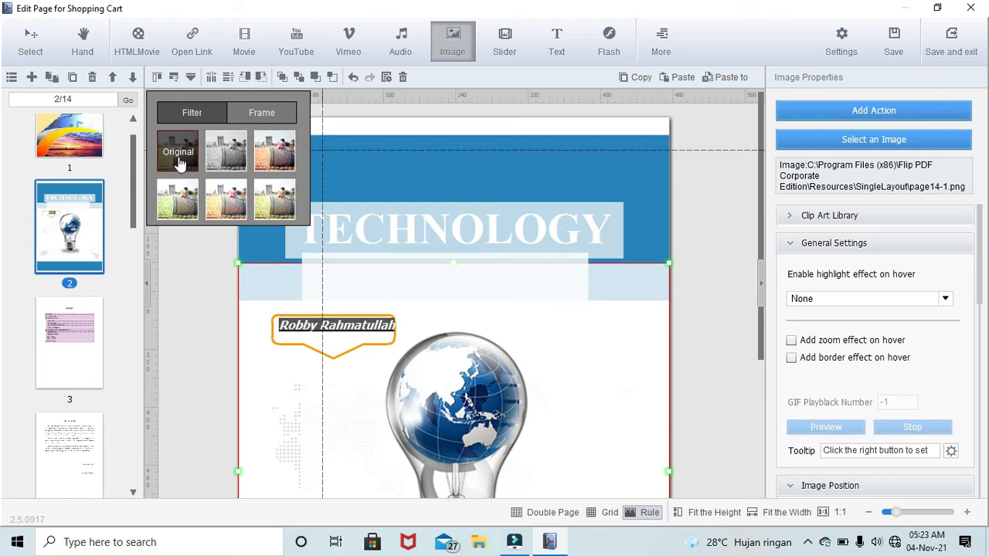
{"action": "left_click", "coordinate": [261, 112]}
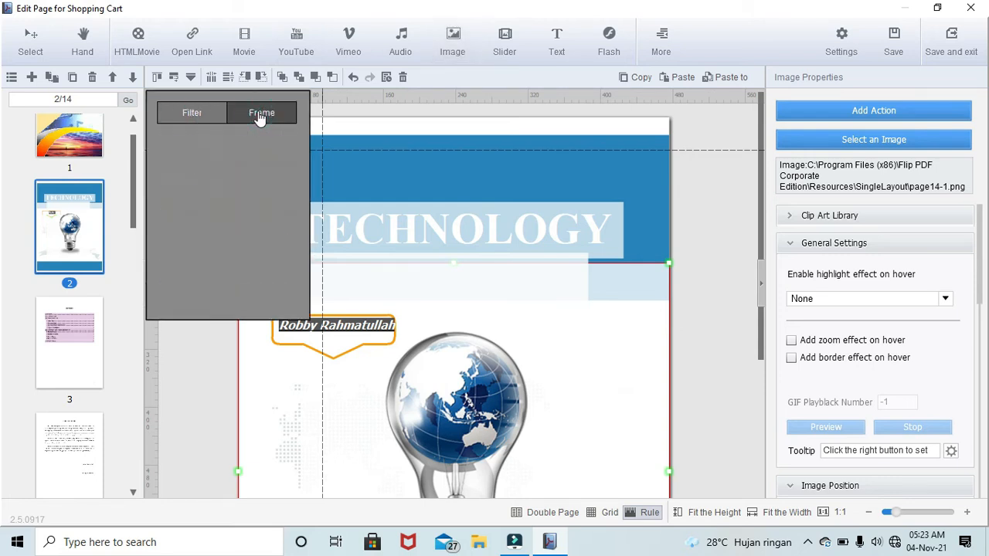
{"action": "left_click", "coordinate": [188, 120]}
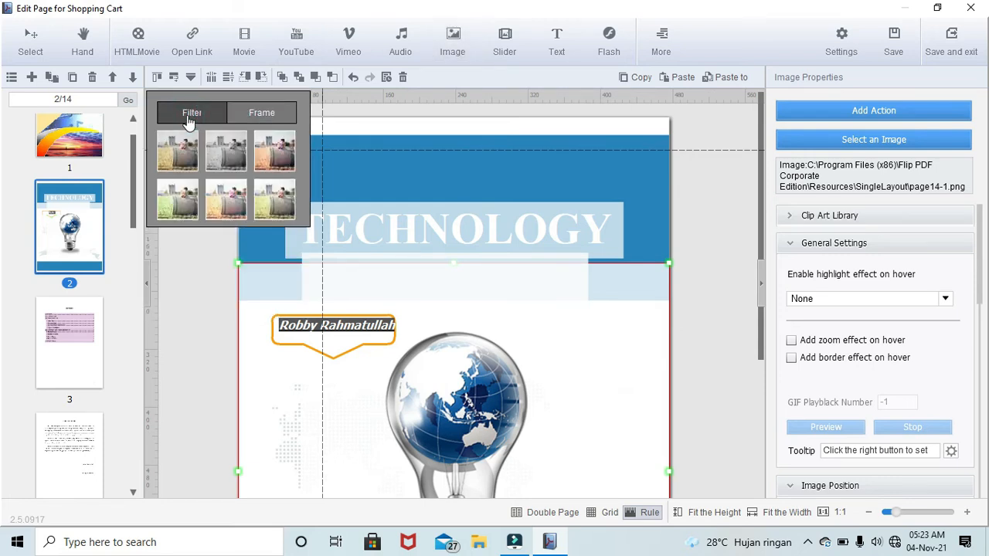
{"action": "left_click", "coordinate": [271, 114]}
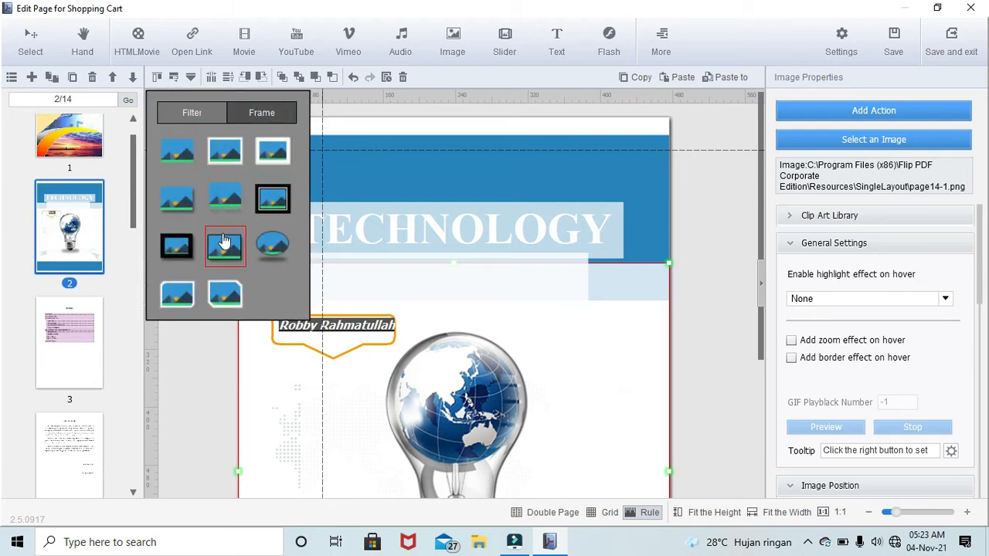
{"action": "left_click", "coordinate": [225, 292]}
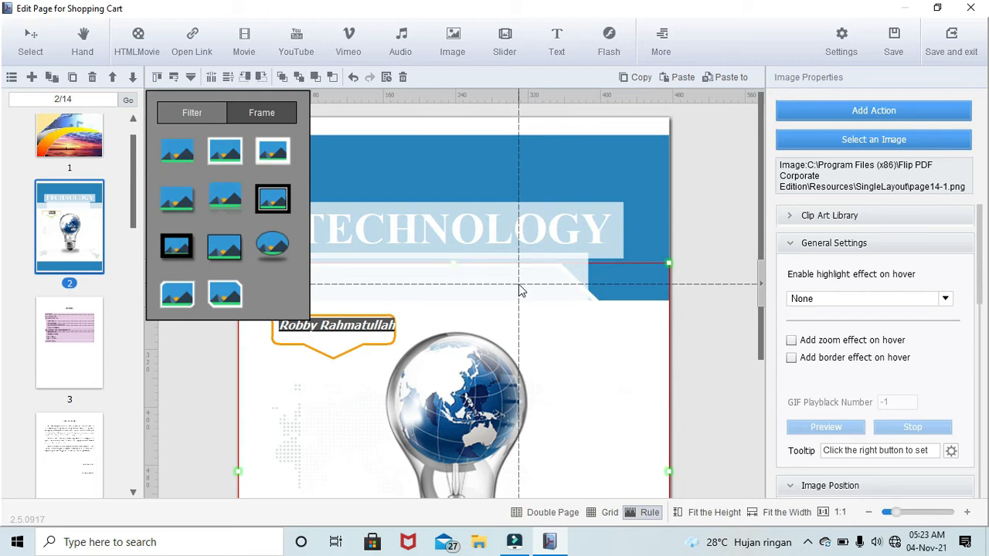
- Place an image box to the upper right of the light bulb and load the local file A.jpg from Pictures into it
{"action": "left_click", "coordinate": [531, 309]}
{"action": "left_click_drag", "start_coordinate": [595, 344], "coordinate": [639, 360]}
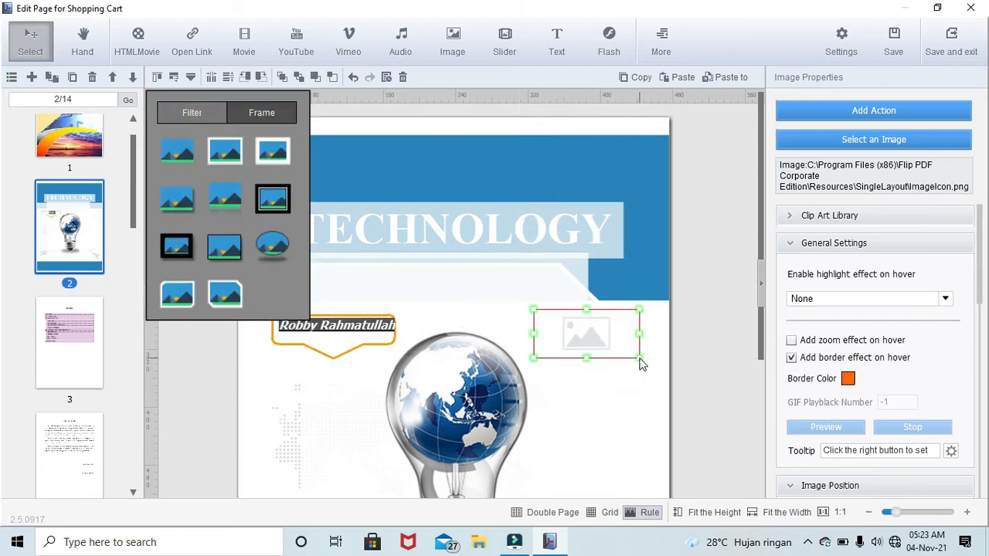
{"action": "left_click", "coordinate": [896, 142]}
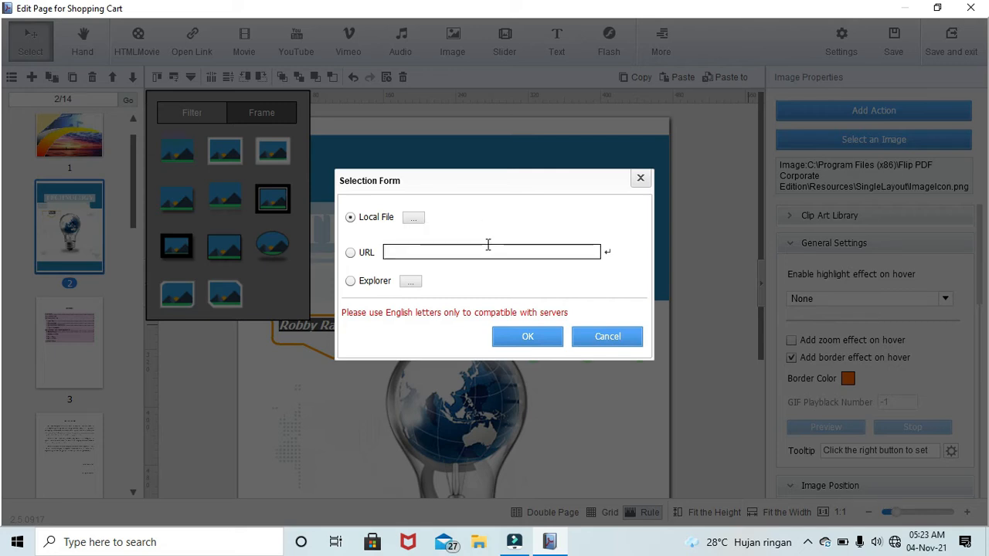
{"action": "left_click", "coordinate": [415, 218]}
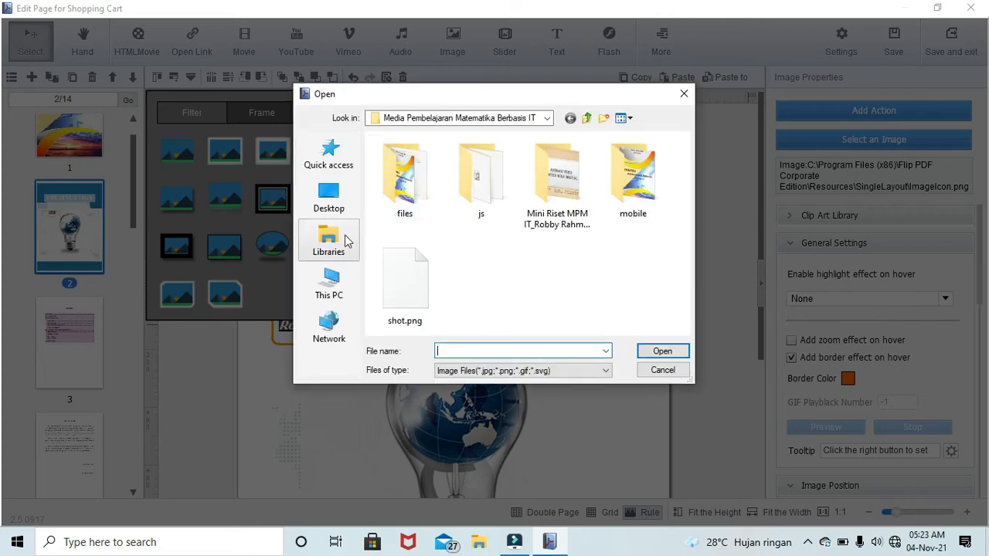
{"action": "left_click", "coordinate": [332, 328]}
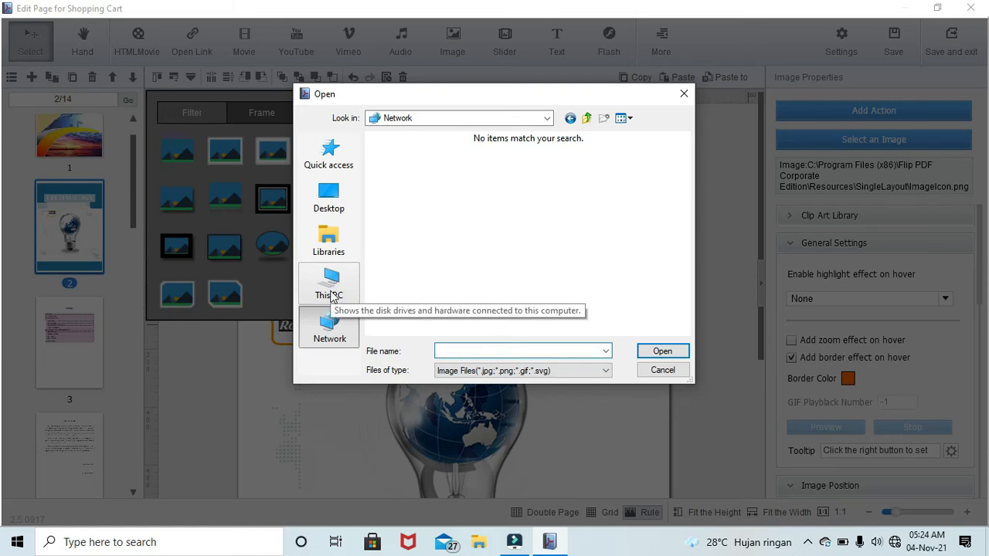
{"action": "left_click", "coordinate": [331, 297]}
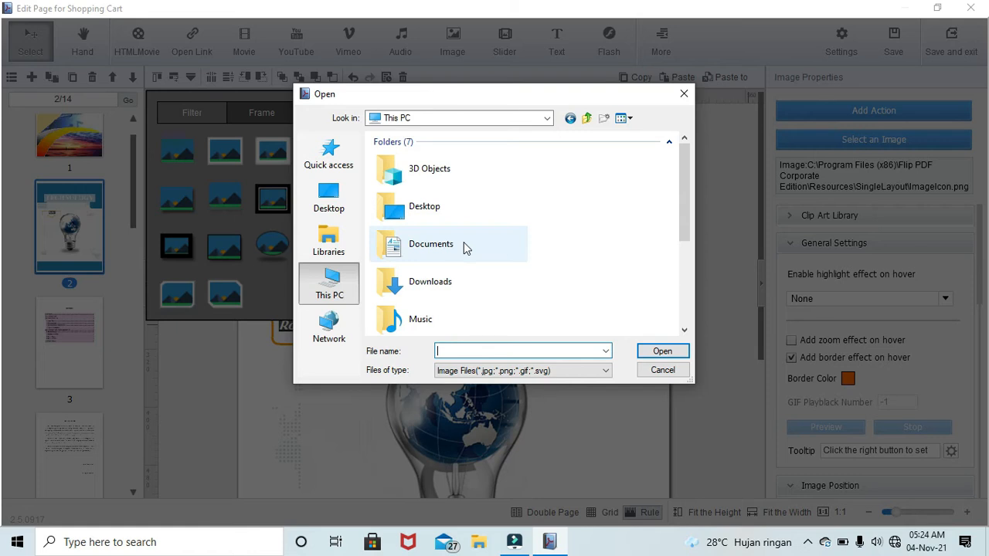
{"action": "scroll", "coordinate": [465, 247], "scroll_direction": "down", "scroll_amount": 3}
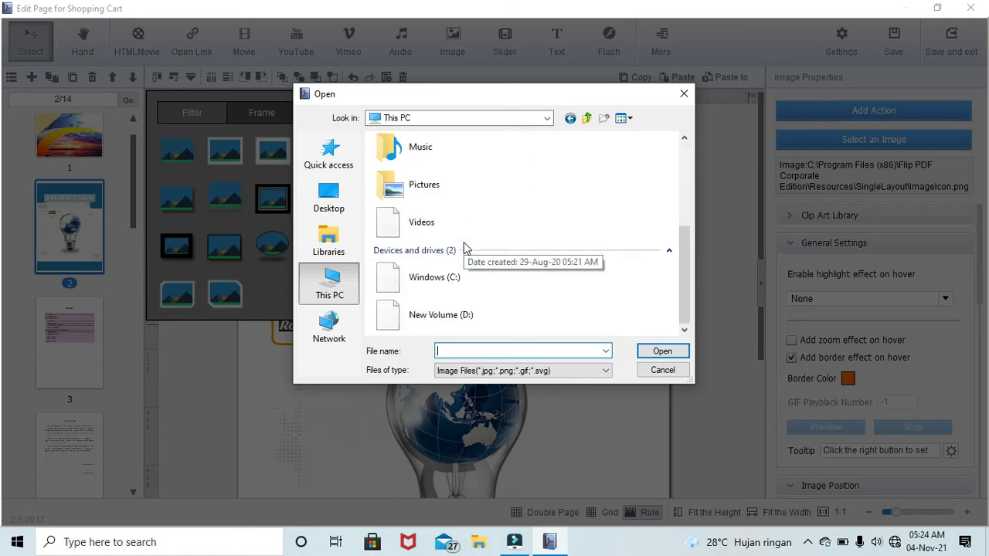
{"action": "double_click", "coordinate": [438, 201]}
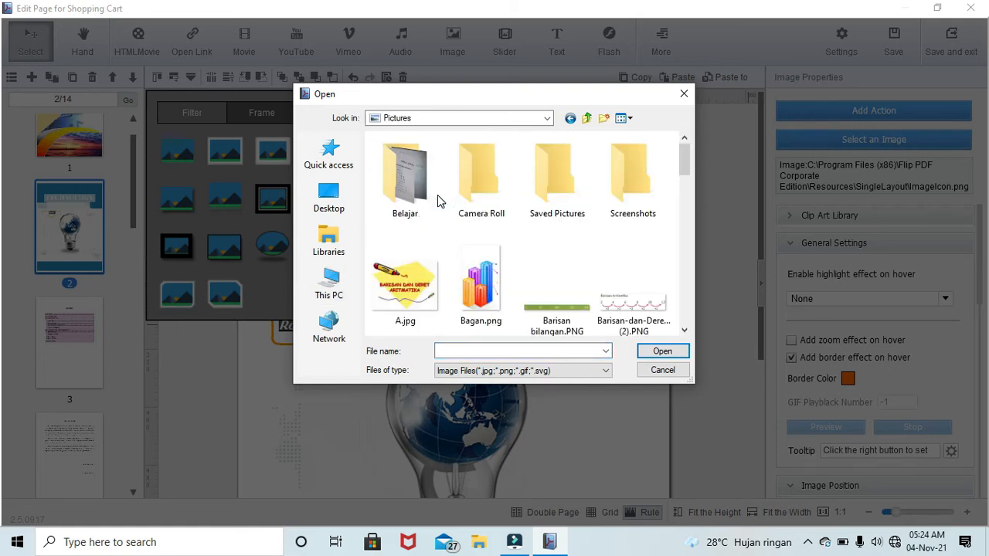
{"action": "double_click", "coordinate": [401, 298]}
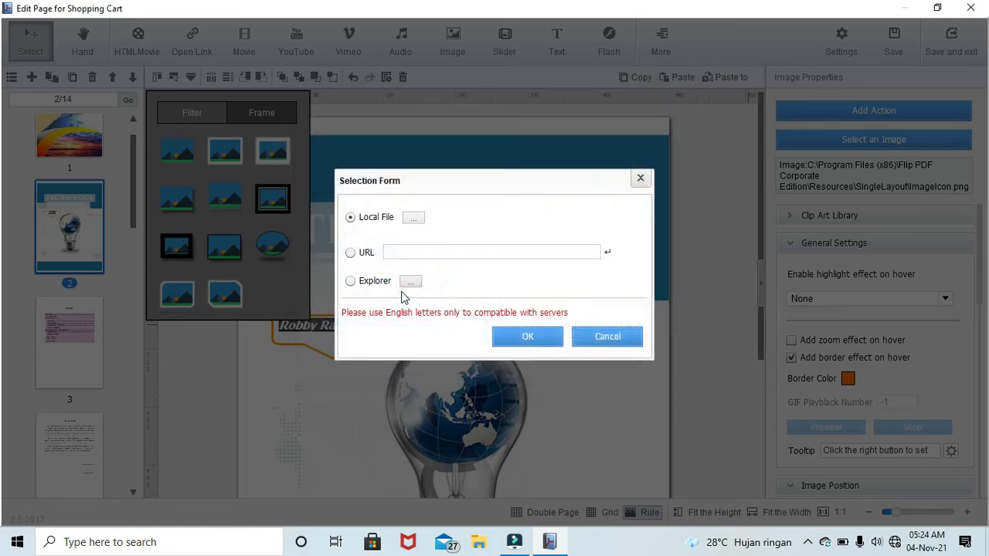
{"action": "left_click", "coordinate": [517, 331]}
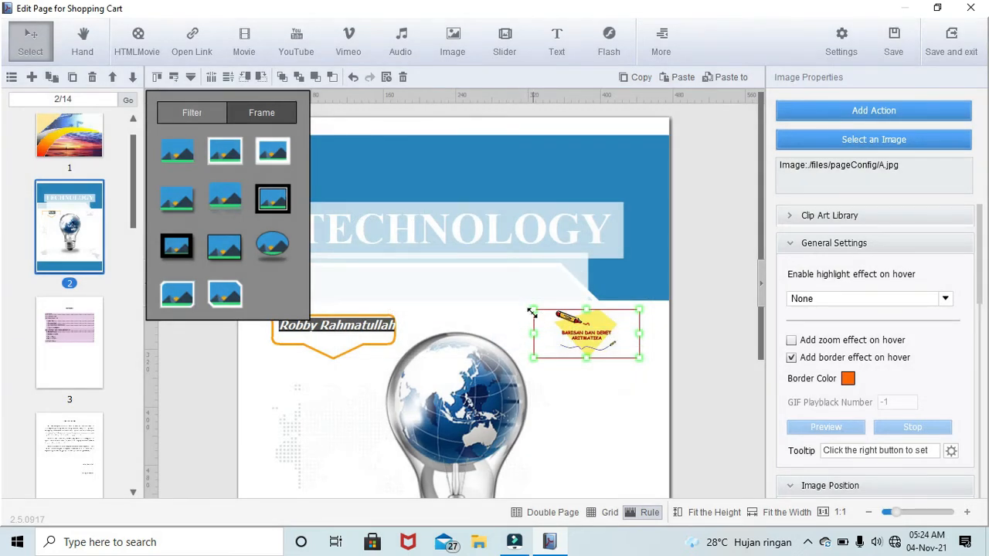
- Enlarge the inserted picture from its upper-left corner so it extends over the pale blue band, and deselect it
{"action": "left_click", "coordinate": [532, 310]}
{"action": "left_click_drag", "start_coordinate": [532, 309], "coordinate": [472, 269]}
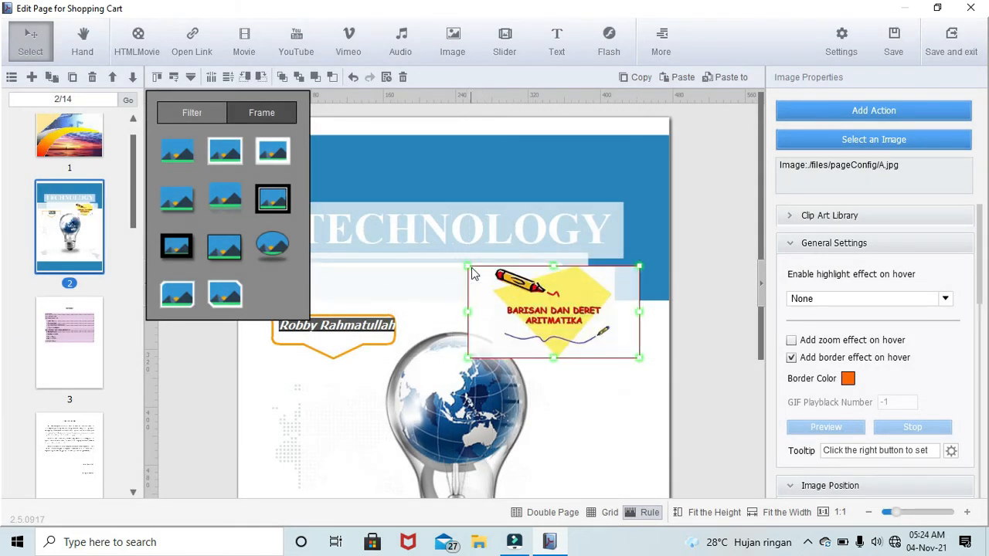
{"action": "left_click", "coordinate": [219, 355]}
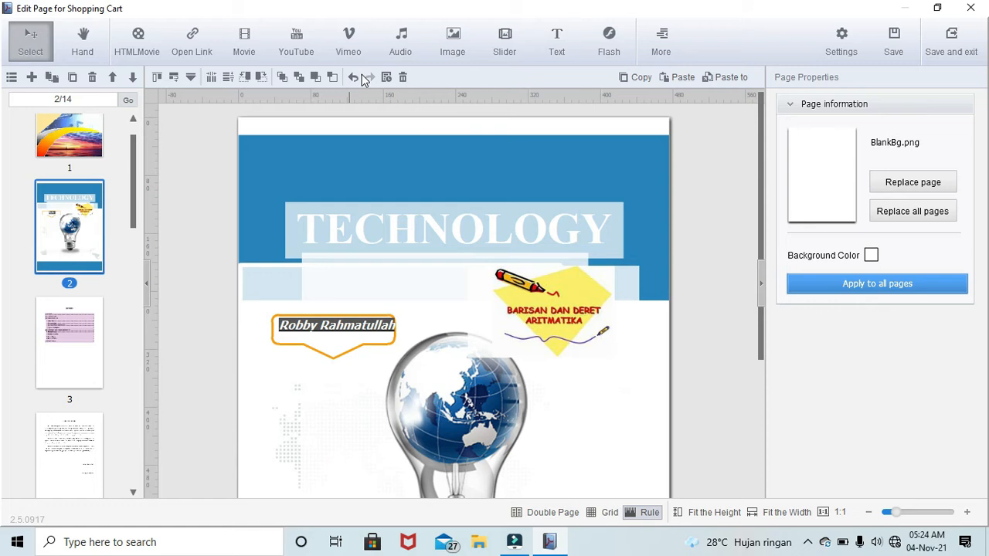
- Add a movie with the Type 1 player skin to the left of the light bulb and widen it slightly
{"action": "left_click", "coordinate": [253, 56]}
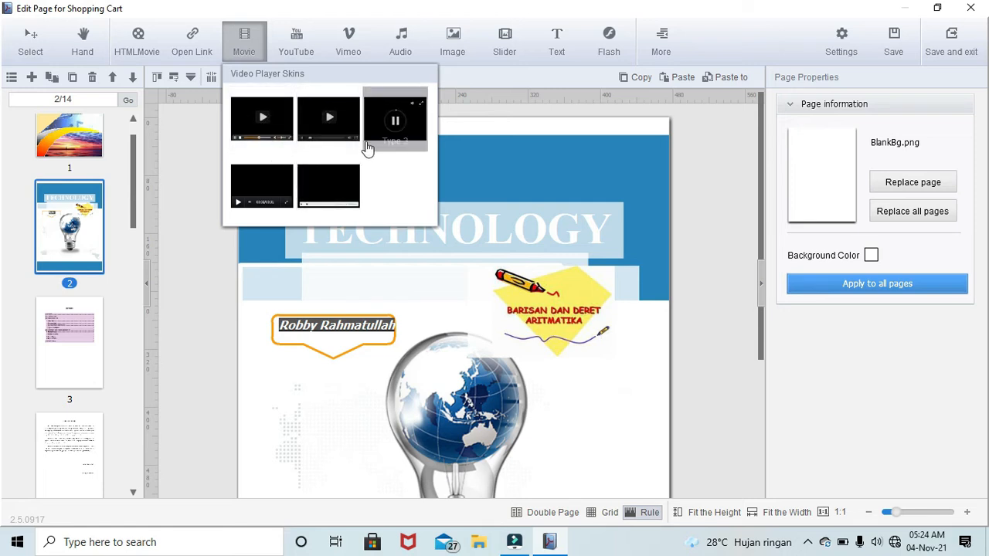
{"action": "left_click", "coordinate": [261, 133]}
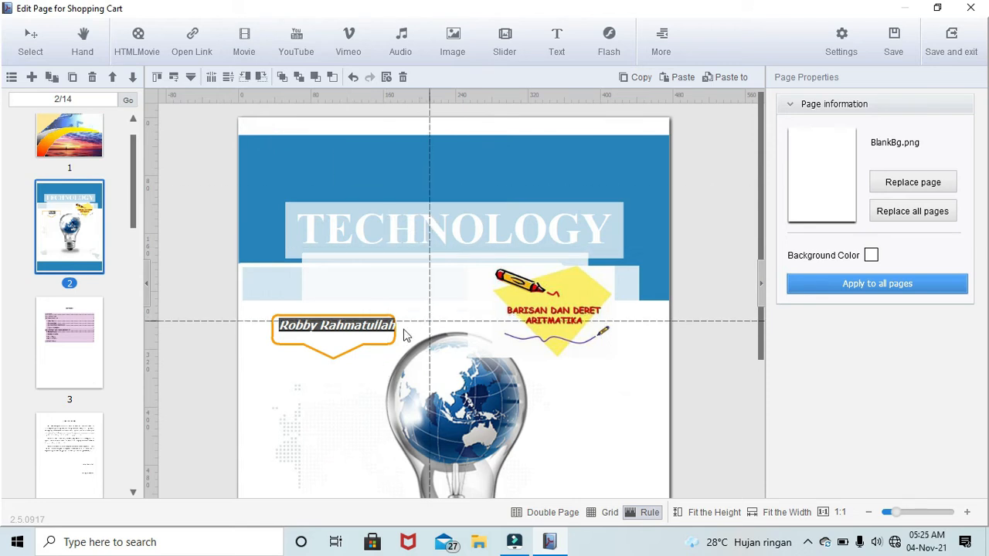
{"action": "left_click_drag", "start_coordinate": [257, 382], "coordinate": [331, 432]}
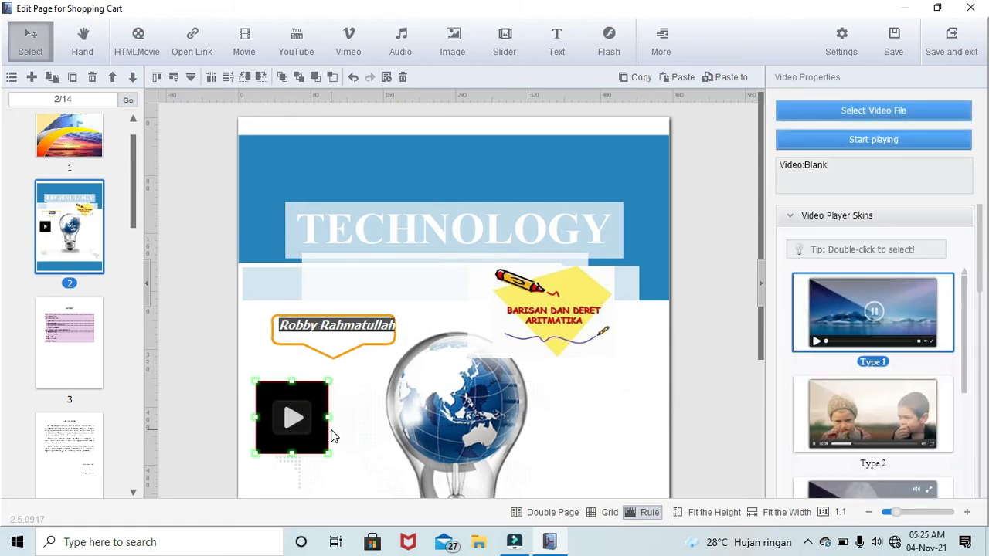
{"action": "left_click_drag", "start_coordinate": [328, 417], "coordinate": [346, 416]}
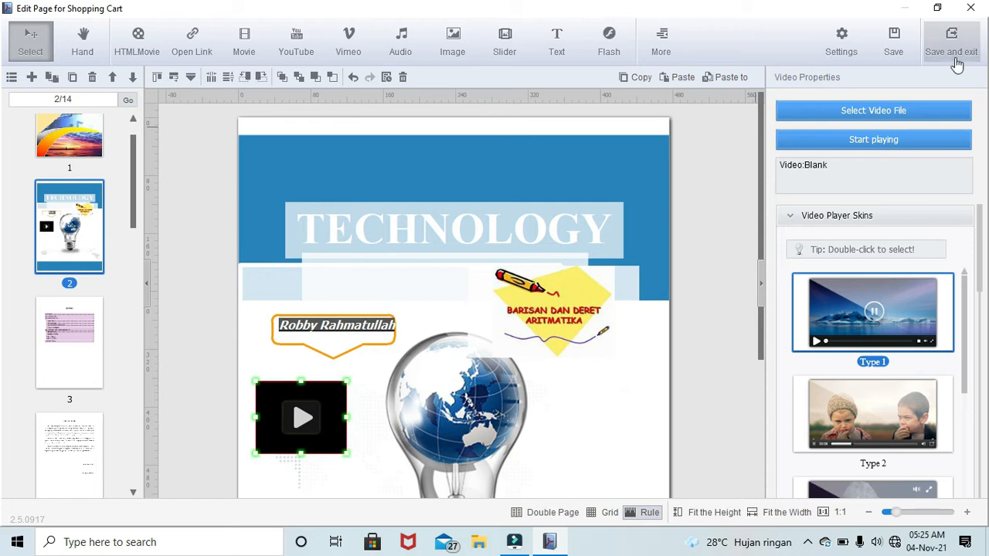
- Browse for the player's local video file in the D: drive folder KULIAH > SEMESTER 5 > Media Pembelajaran Matematika Berbasis IT
{"action": "left_click", "coordinate": [904, 110]}
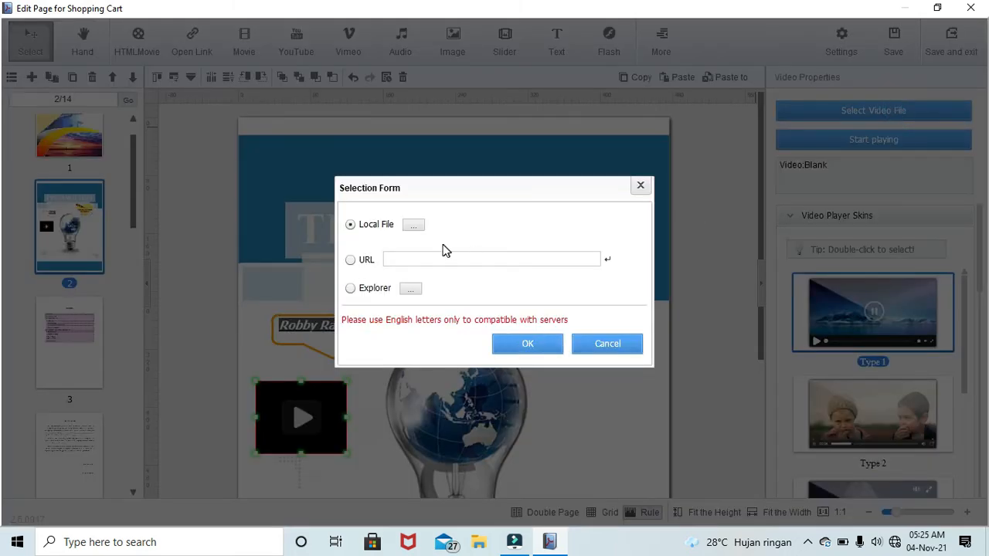
{"action": "left_click", "coordinate": [413, 226]}
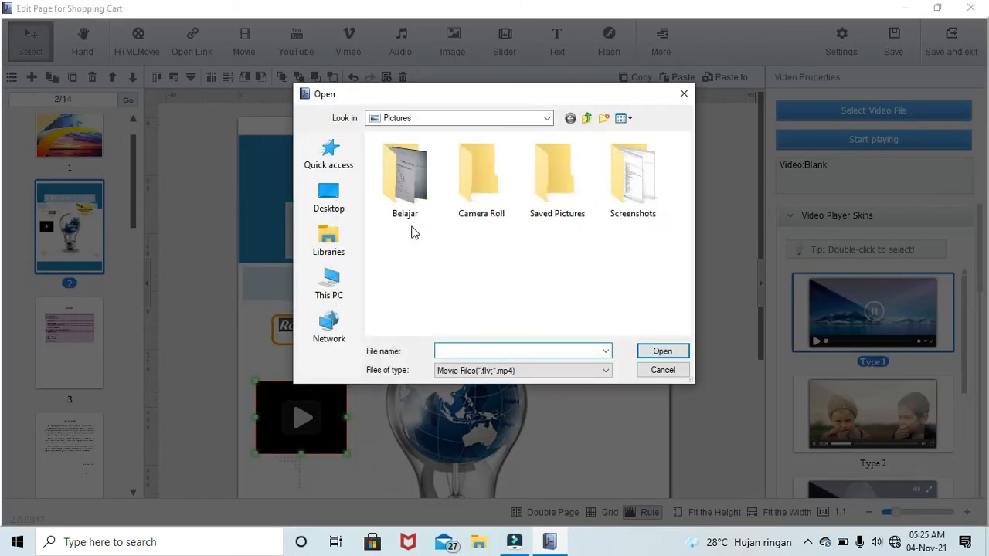
{"action": "left_click", "coordinate": [329, 282]}
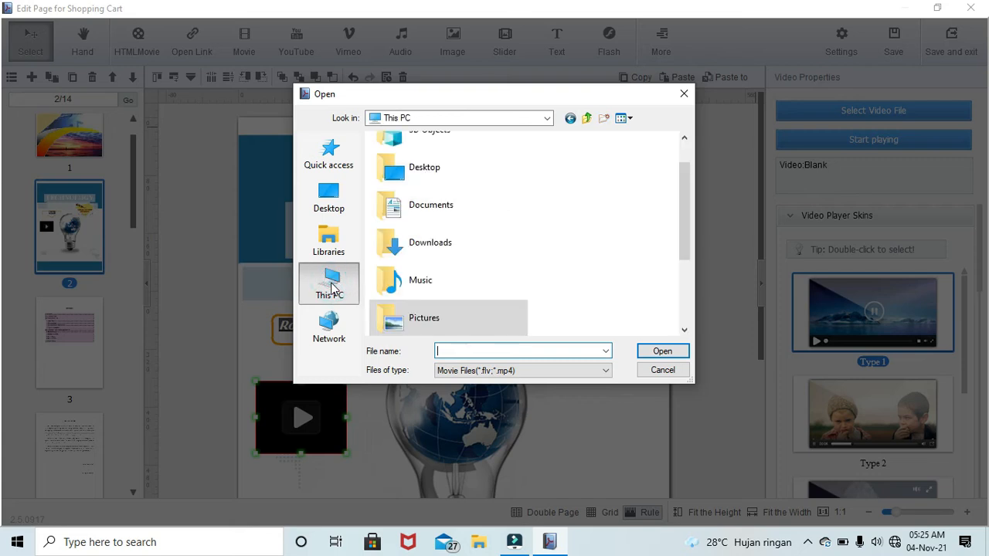
{"action": "scroll", "coordinate": [453, 280], "scroll_direction": "down", "scroll_amount": 2}
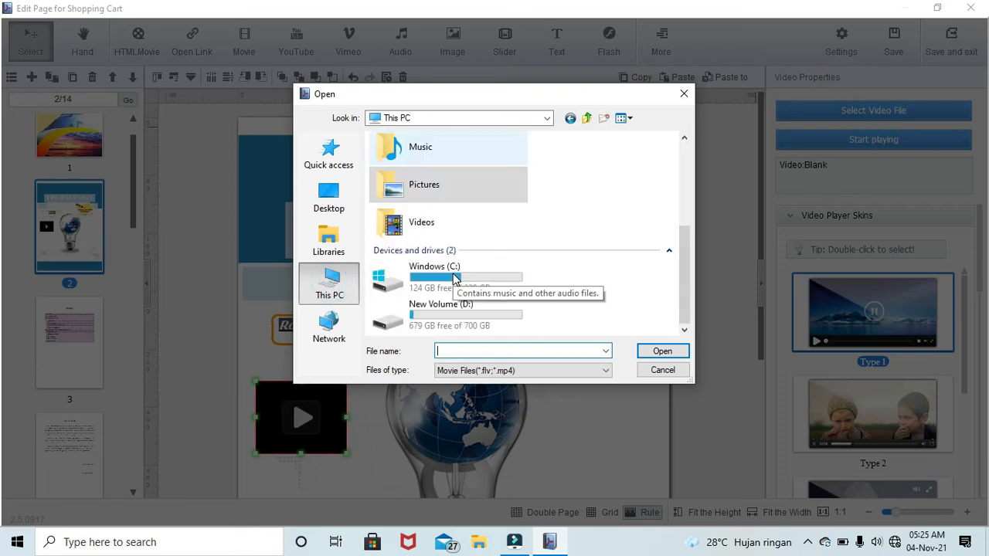
{"action": "double_click", "coordinate": [460, 312]}
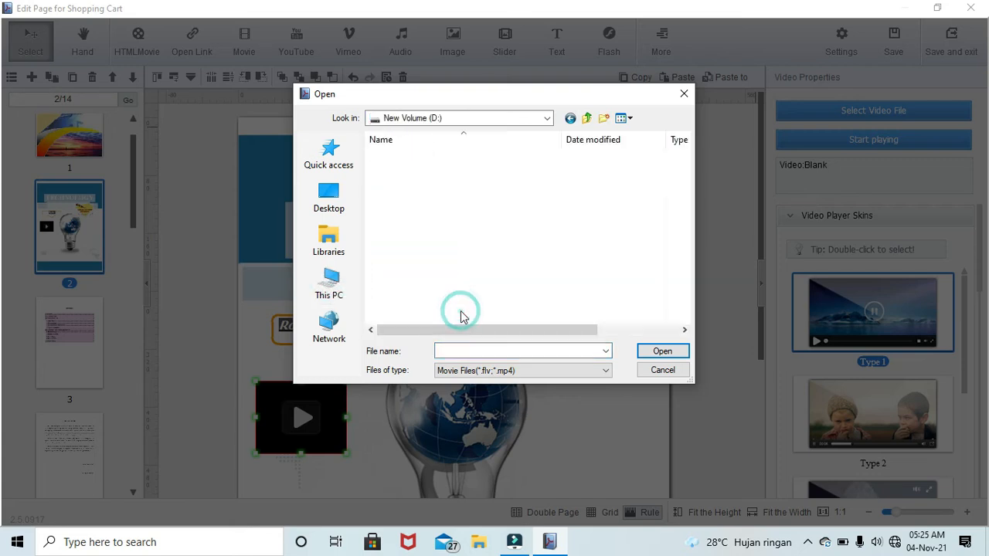
{"action": "double_click", "coordinate": [427, 237]}
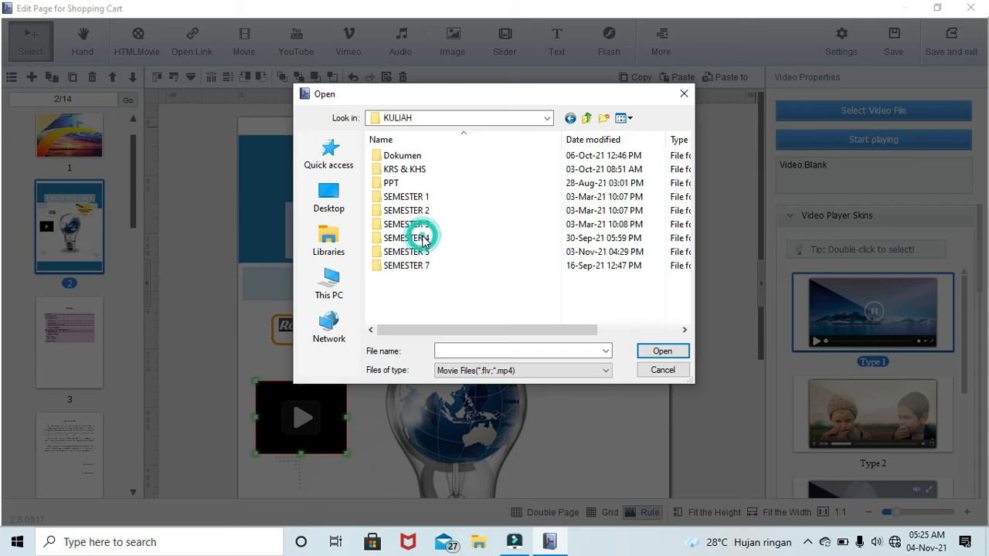
{"action": "double_click", "coordinate": [406, 252]}
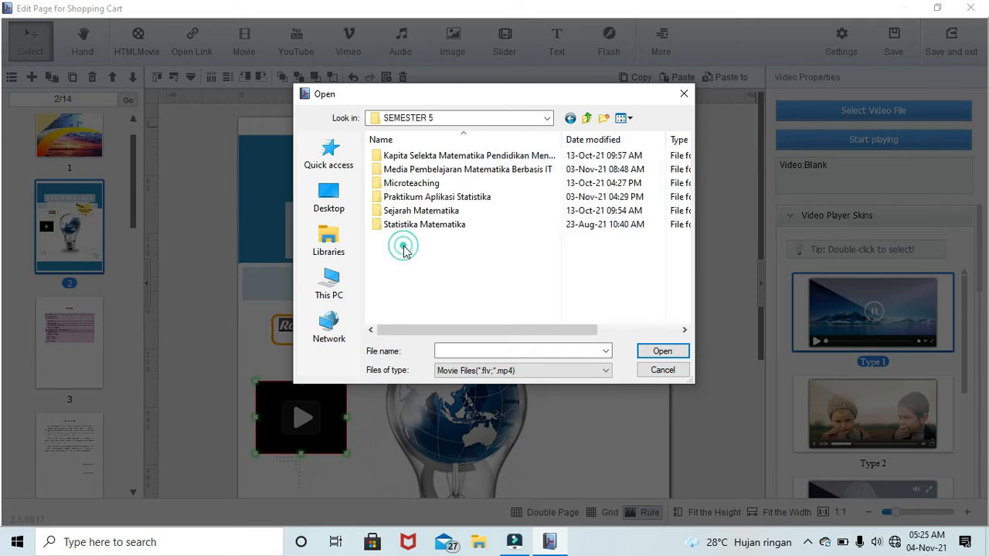
{"action": "double_click", "coordinate": [455, 169]}
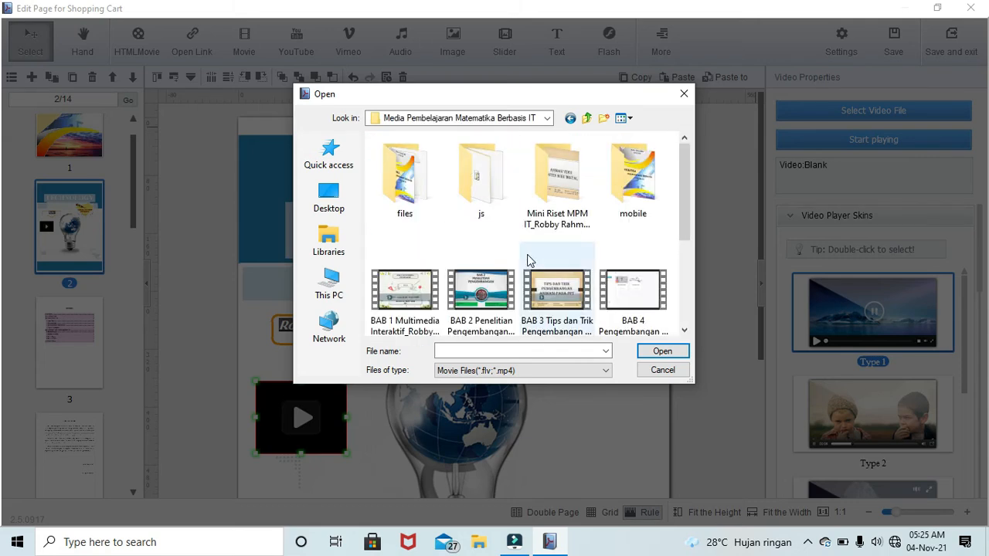
- Show all file types and load the Mini Riset .mov video into the movie player
{"action": "left_click", "coordinate": [527, 371]}
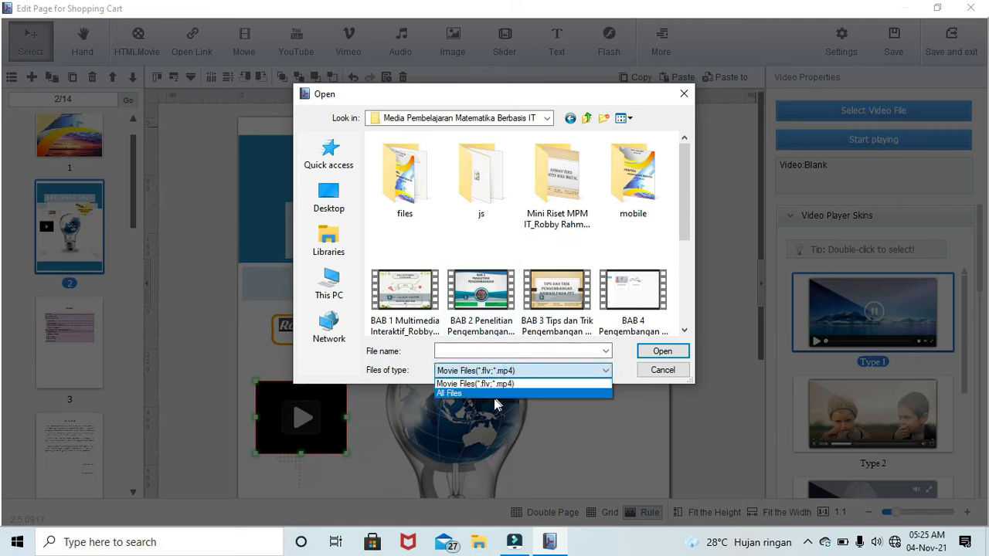
{"action": "left_click", "coordinate": [494, 394]}
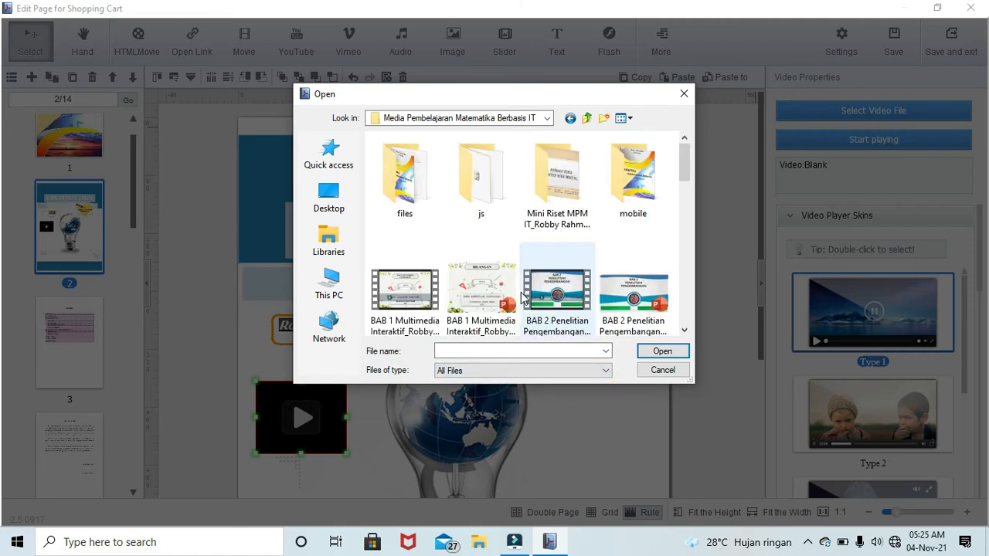
{"action": "scroll", "coordinate": [522, 297], "scroll_direction": "down", "scroll_amount": 10}
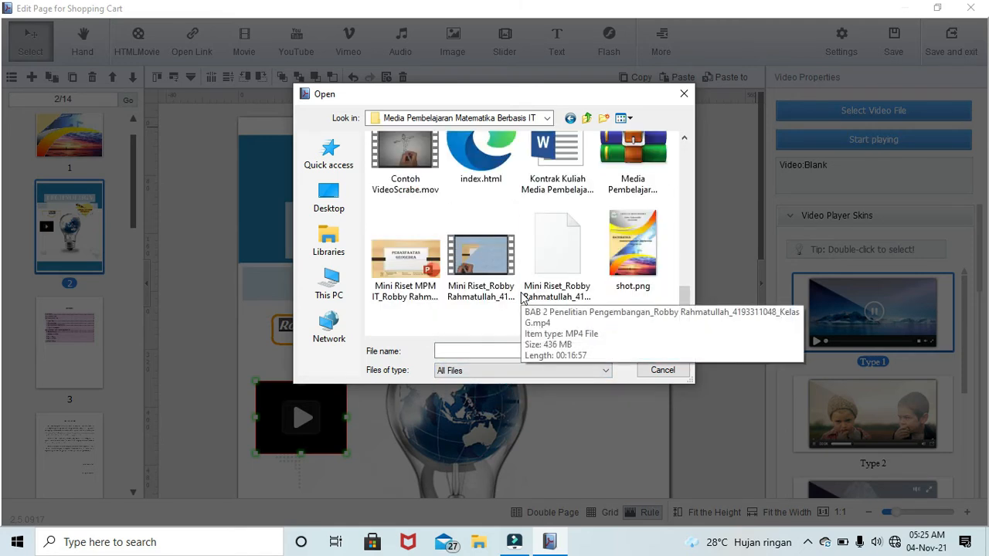
{"action": "double_click", "coordinate": [488, 280]}
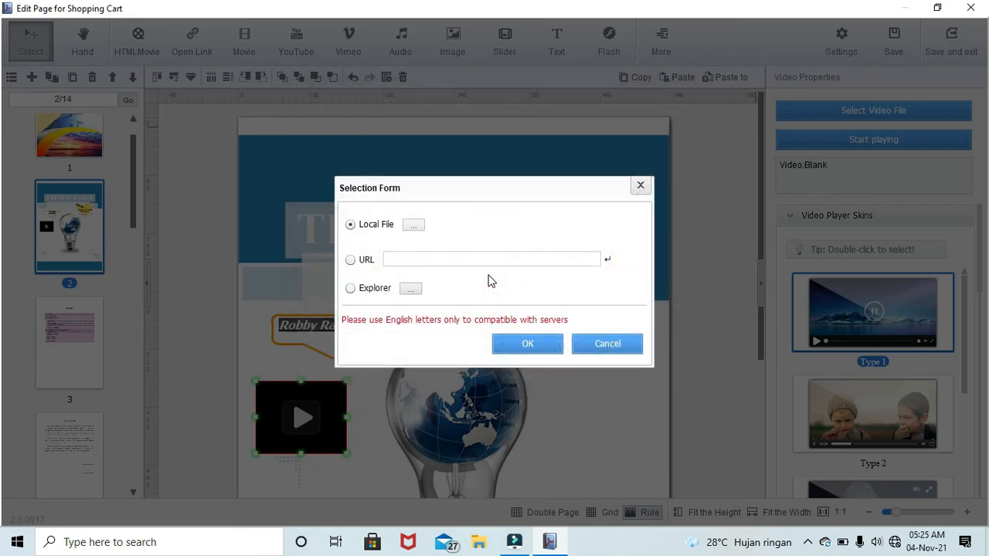
{"action": "left_click", "coordinate": [529, 344]}
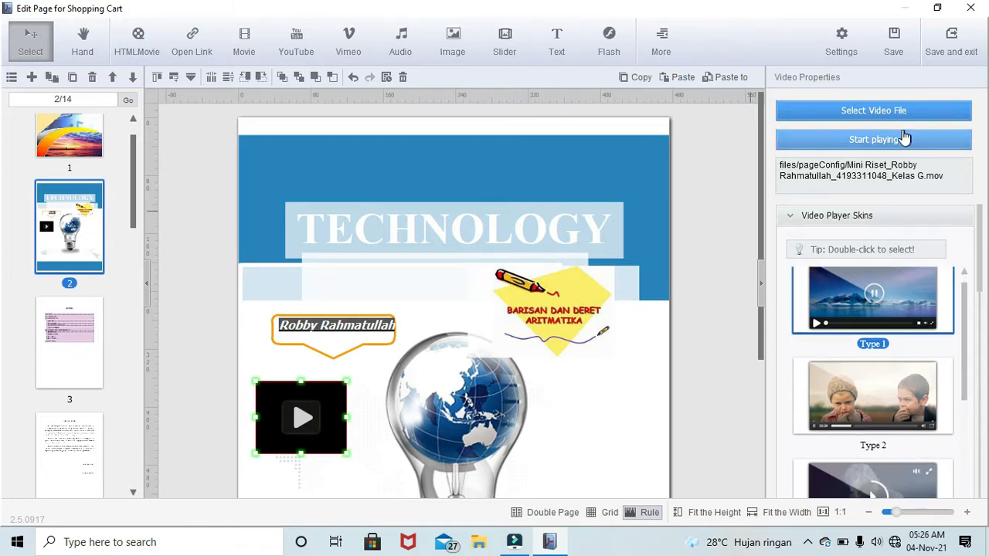
- Preview the loaded video's playback in the movie player, stopping and restarting it
{"action": "left_click", "coordinate": [882, 140]}
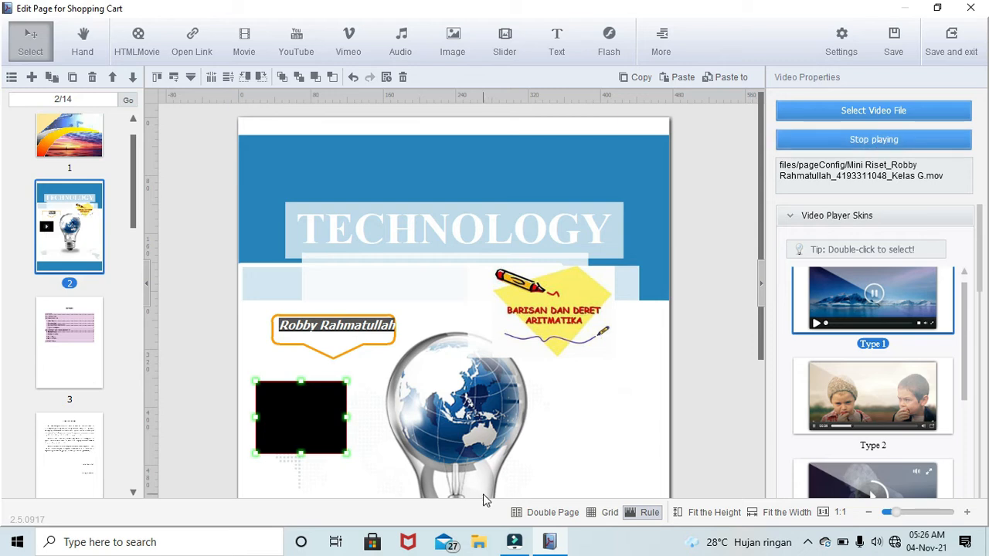
{"action": "left_click", "coordinate": [347, 455]}
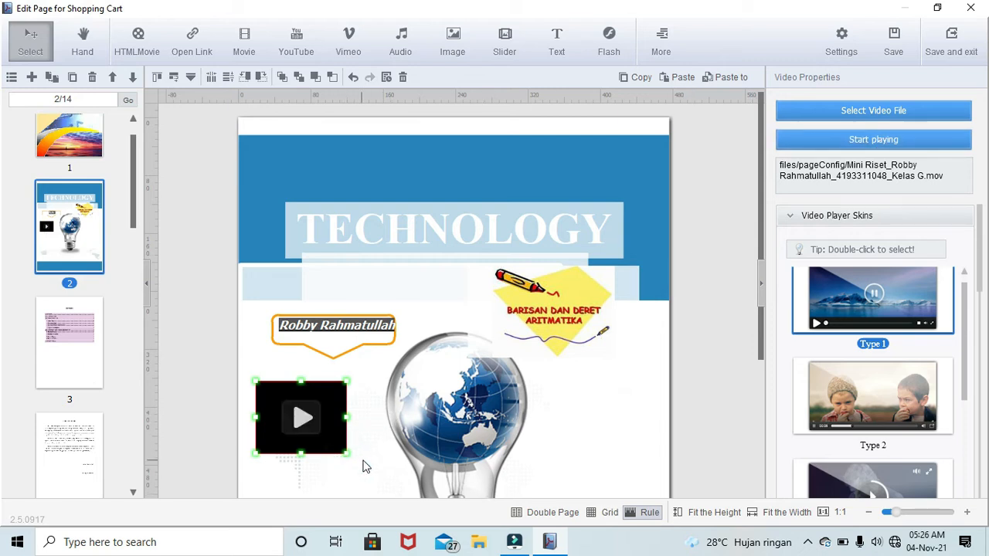
{"action": "left_click", "coordinate": [881, 148]}
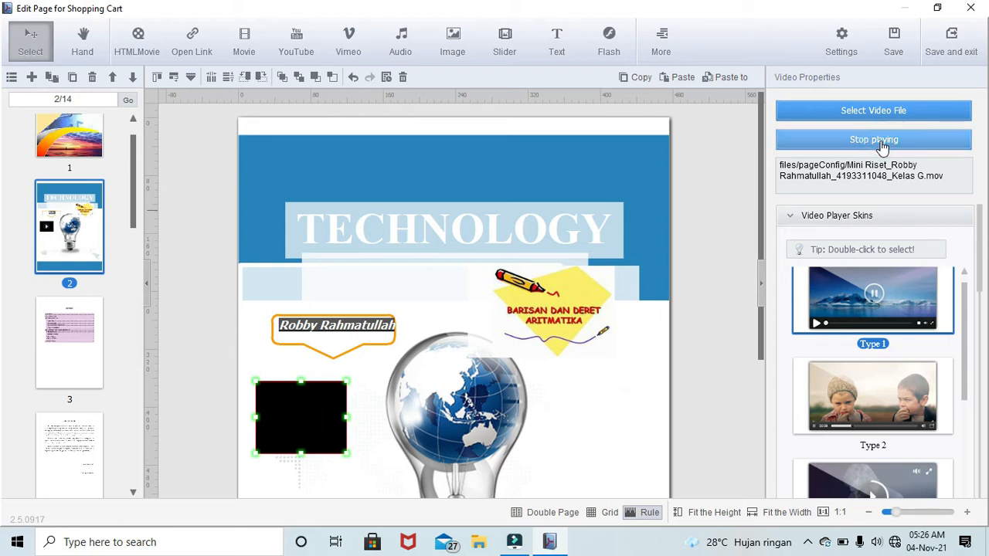
{"action": "left_click", "coordinate": [309, 421]}
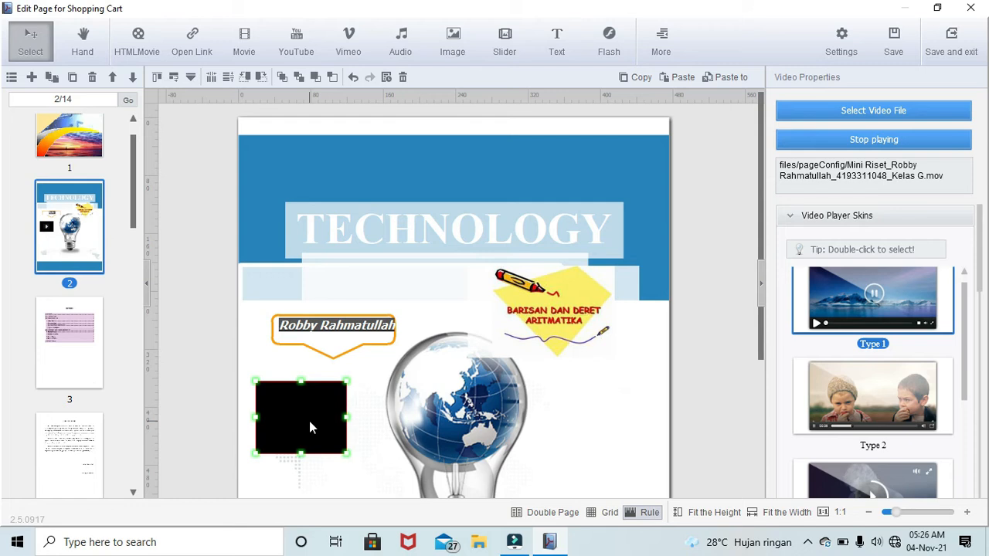
{"action": "left_click", "coordinate": [920, 148]}
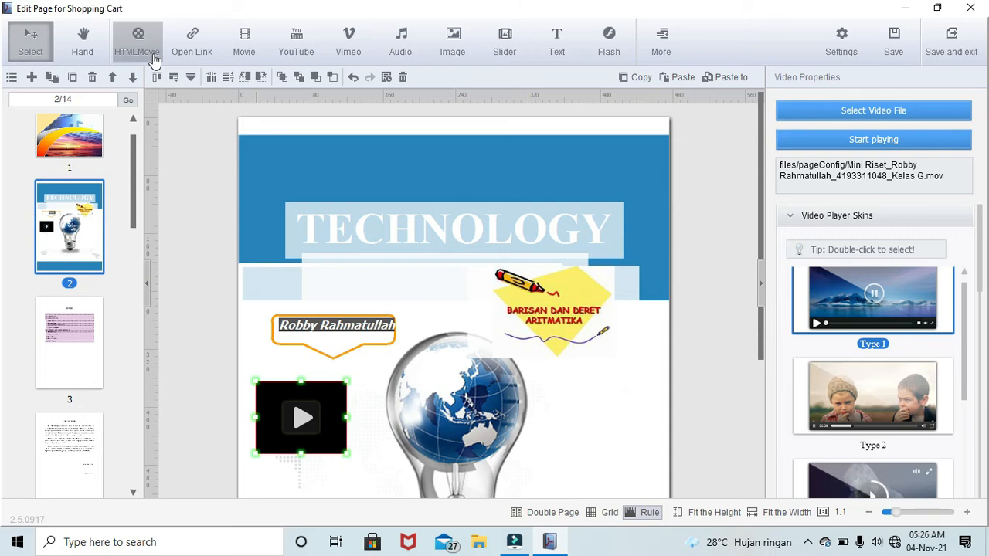
- Draw a rectangular link area to the right of the light bulb, below the inserted picture
{"action": "left_click", "coordinate": [182, 51]}
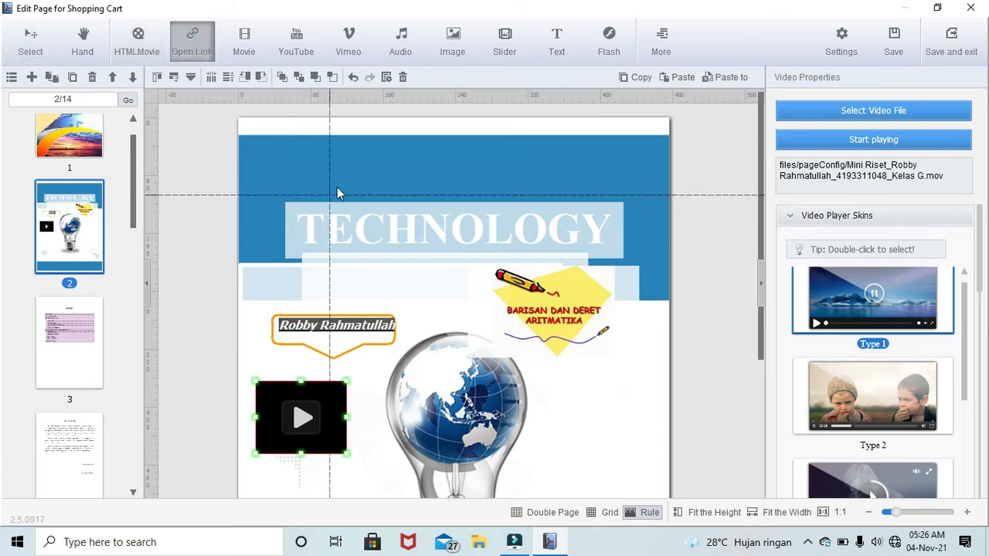
{"action": "scroll", "coordinate": [613, 435], "scroll_direction": "down", "scroll_amount": 6}
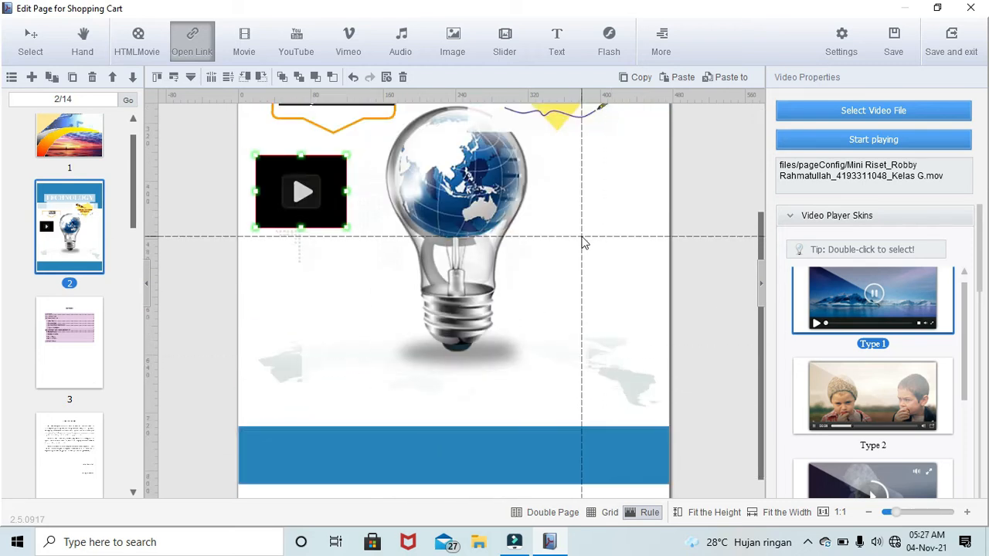
{"action": "scroll", "coordinate": [582, 238], "scroll_direction": "up", "scroll_amount": 2}
{"action": "left_click_drag", "start_coordinate": [561, 286], "coordinate": [642, 319]}
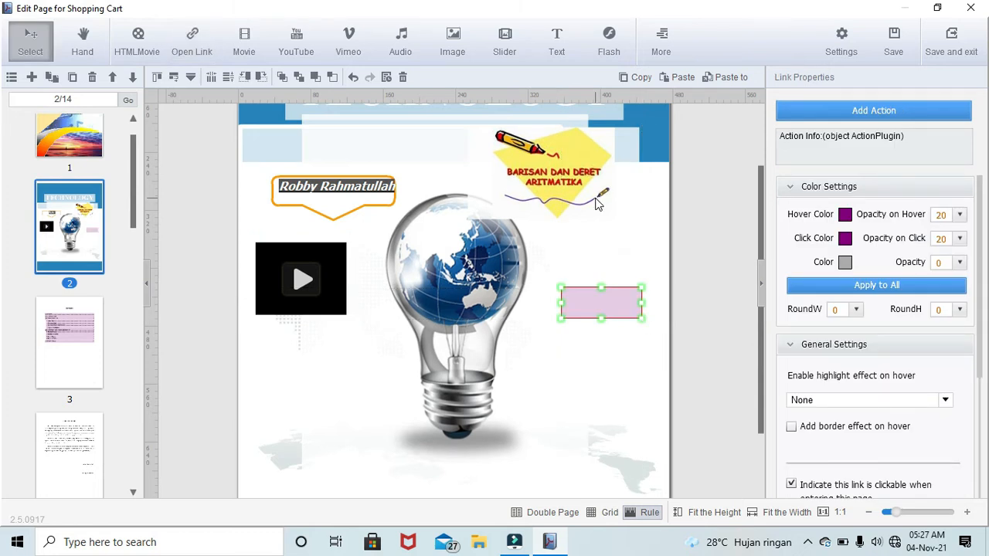
- Give the link area a Go to Page action targeting page 1 on Mouse Down, and deselect it
{"action": "left_click", "coordinate": [892, 112]}
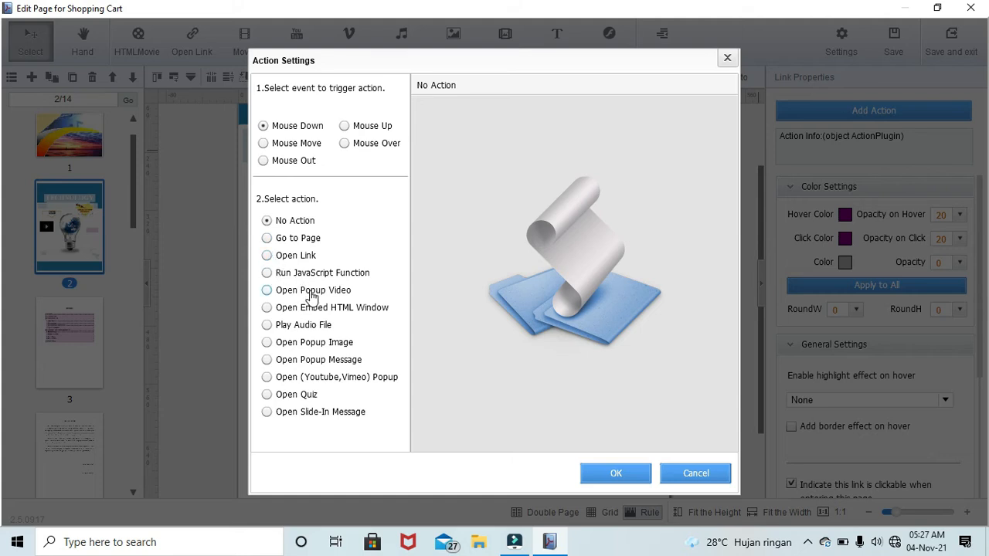
{"action": "left_click", "coordinate": [268, 238]}
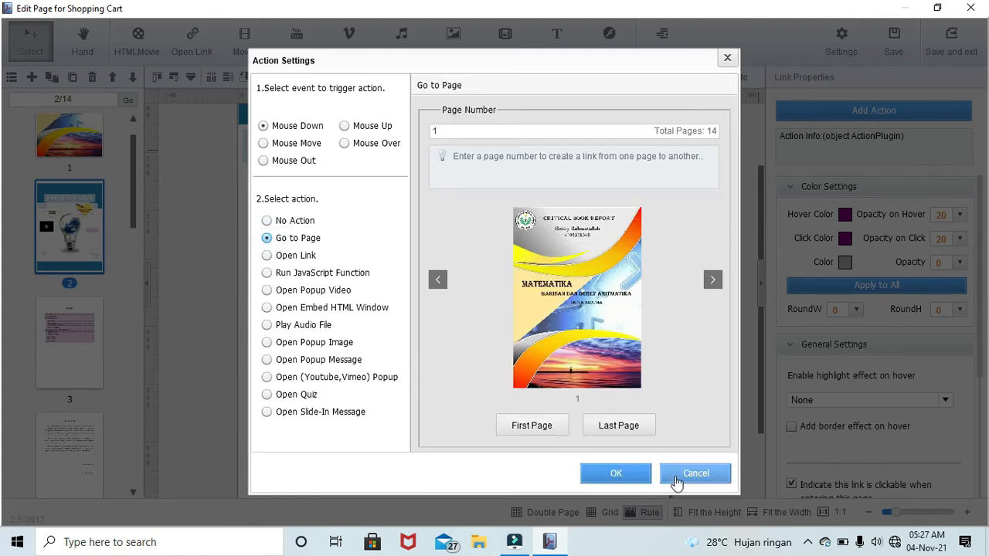
{"action": "left_click", "coordinate": [622, 474]}
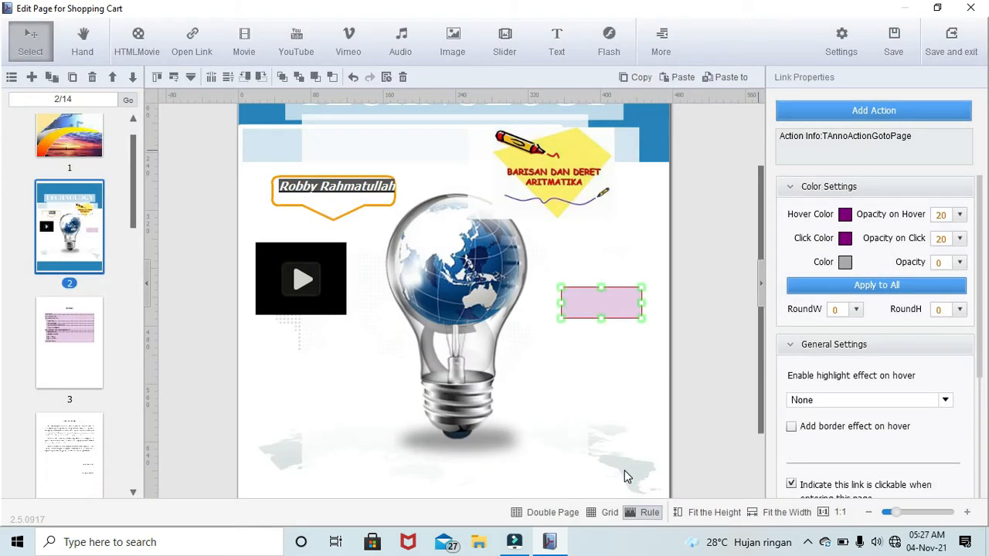
{"action": "left_click", "coordinate": [551, 368]}
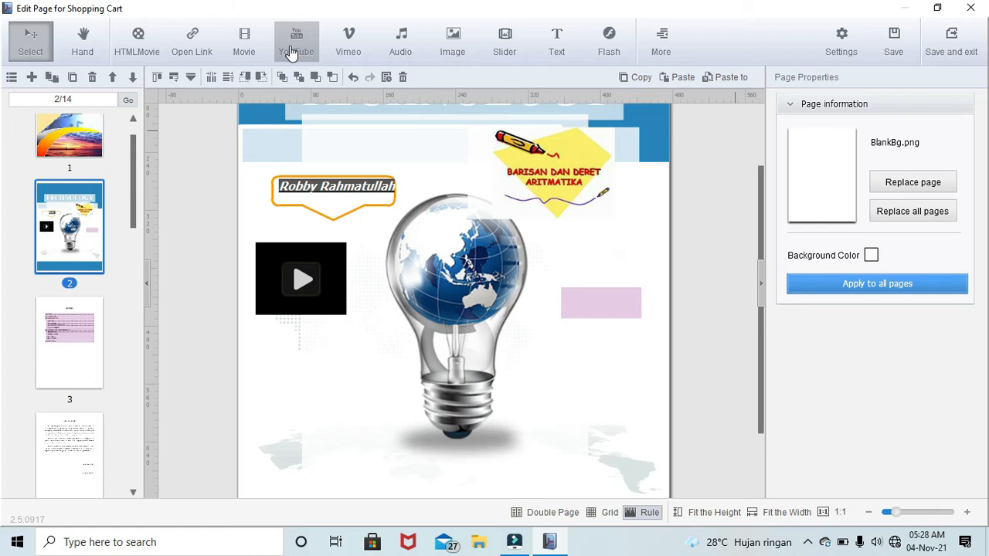
- Place a YouTube video box below the movie player at about X 84, Y 538, check its Video ID field, and deselect it
{"action": "left_click", "coordinate": [301, 61]}
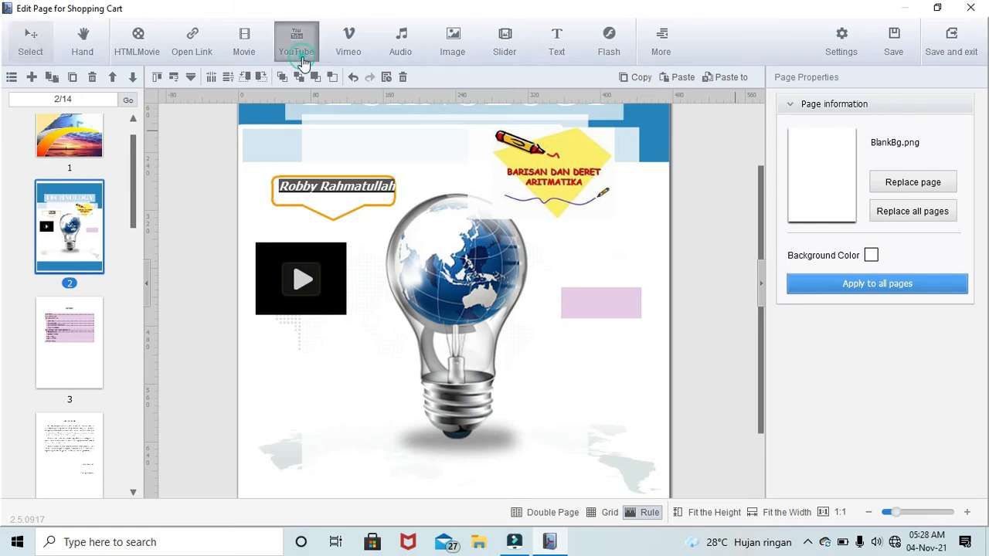
{"action": "left_click", "coordinate": [299, 369]}
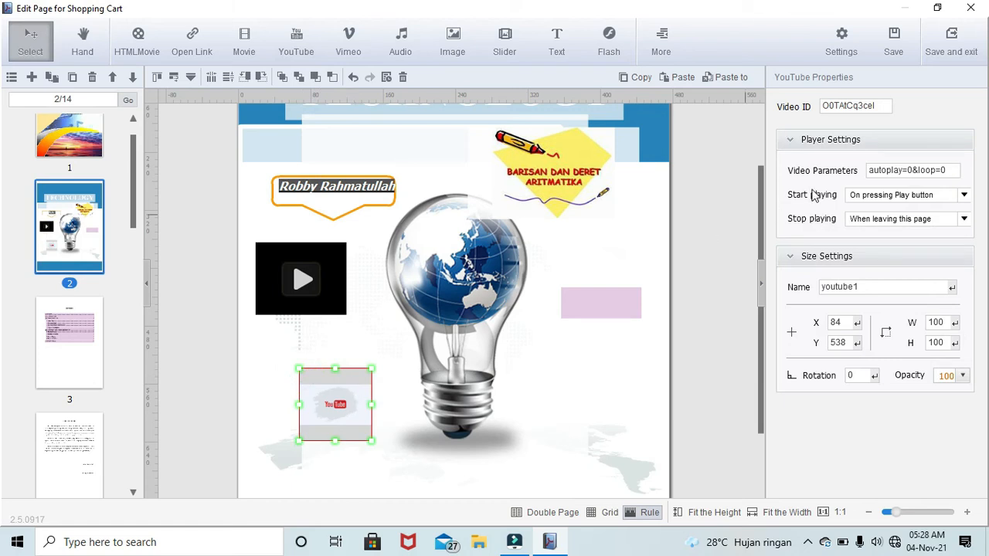
{"action": "left_click", "coordinate": [877, 108]}
{"action": "left_click", "coordinate": [882, 107]}
{"action": "left_click", "coordinate": [526, 361]}
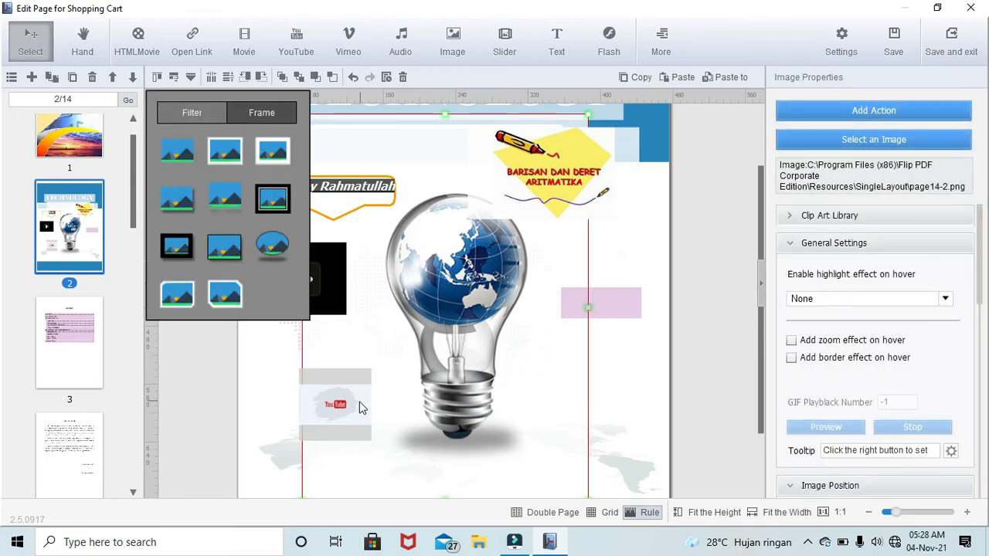
{"action": "left_click", "coordinate": [215, 402]}
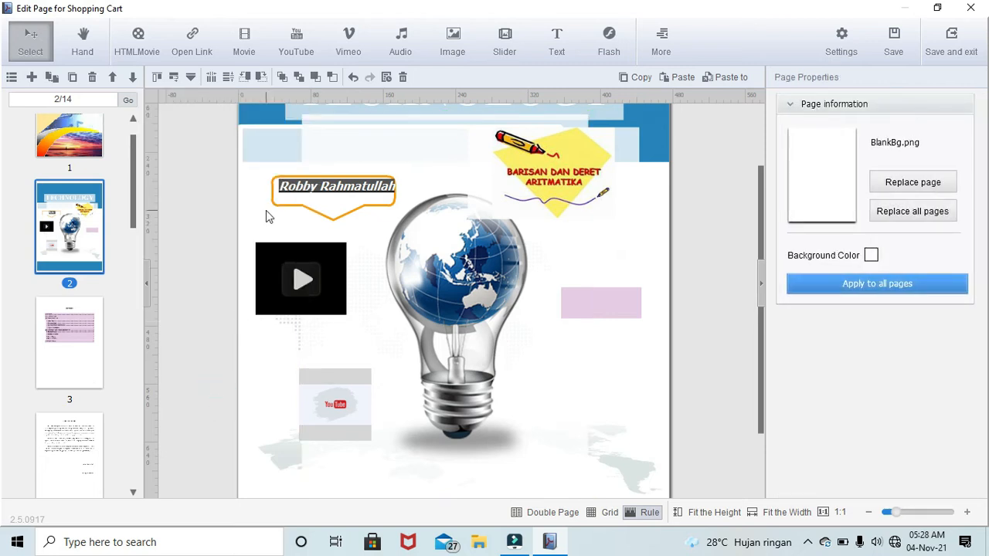
- Add an audio player with the Type 2 skin to the right of the light bulb's base
{"action": "left_click", "coordinate": [407, 58]}
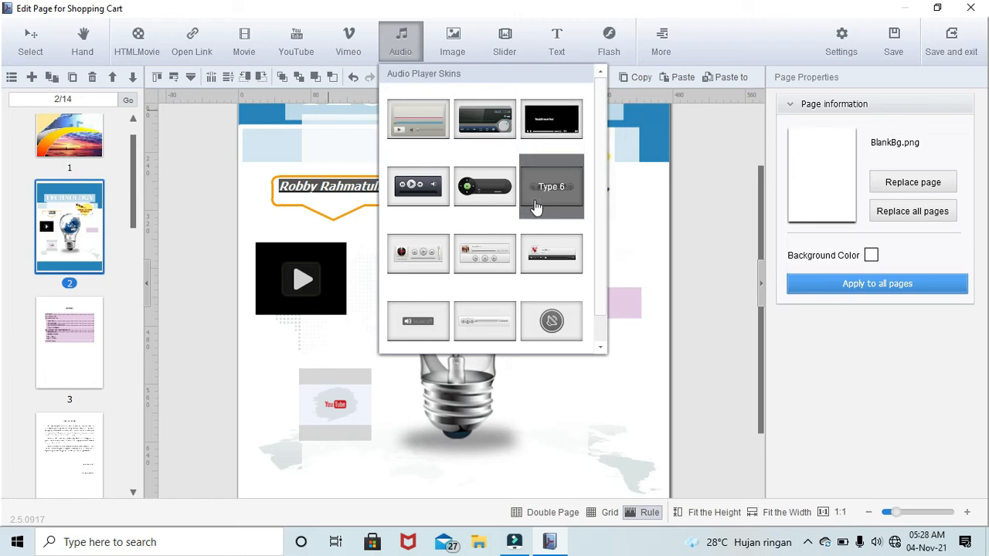
{"action": "left_click", "coordinate": [470, 129]}
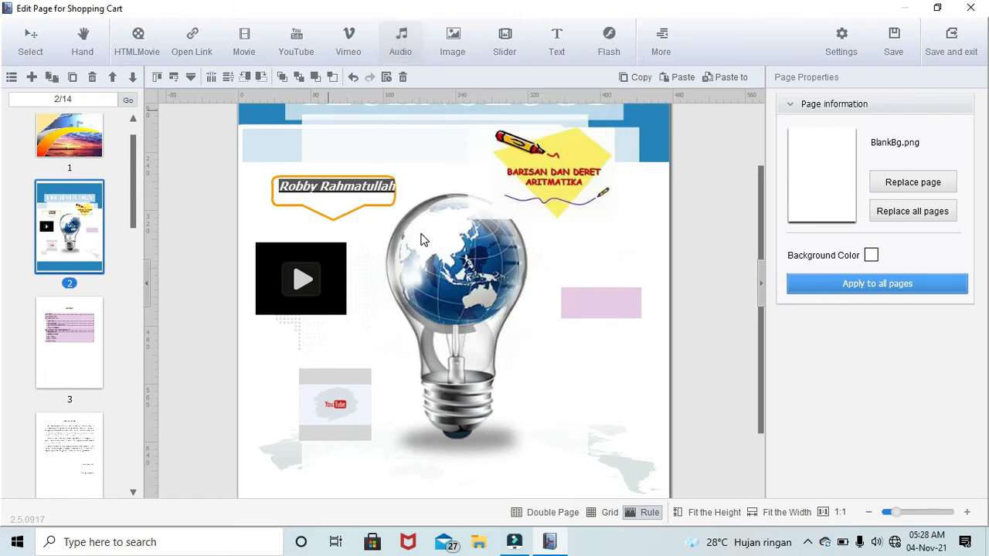
{"action": "left_click_drag", "start_coordinate": [587, 401], "coordinate": [610, 434]}
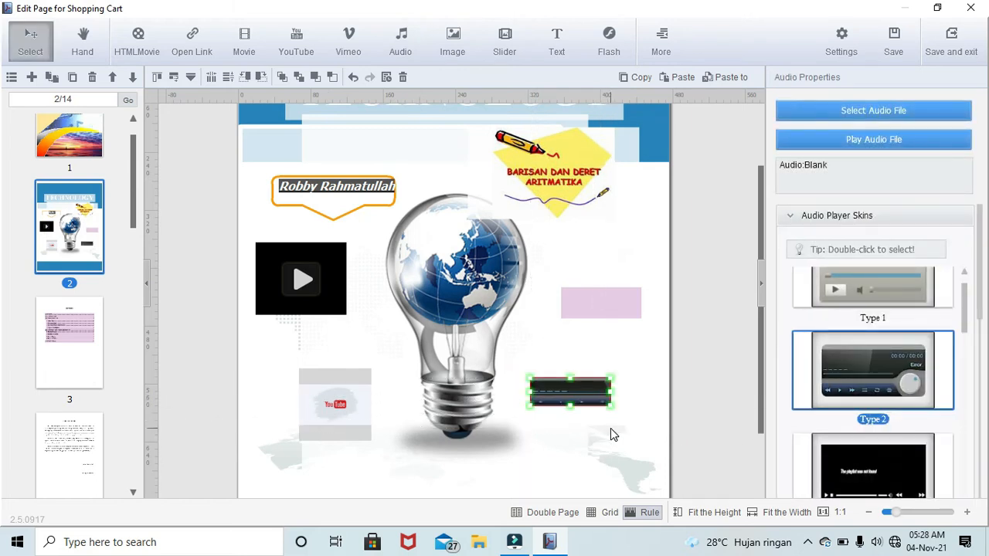
- Browse for a local sound file for the audio player in the Music folder of This PC
{"action": "left_click", "coordinate": [904, 113]}
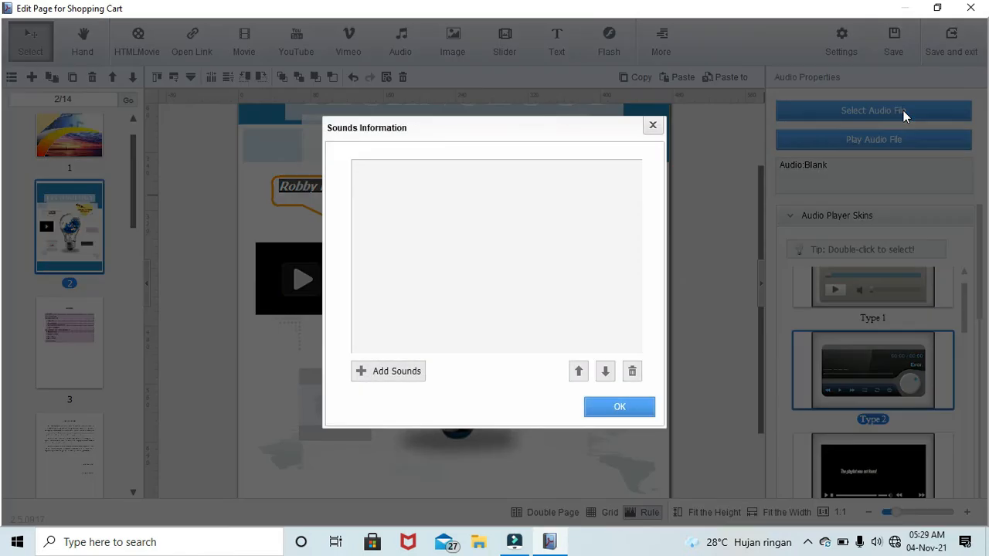
{"action": "left_click", "coordinate": [383, 371]}
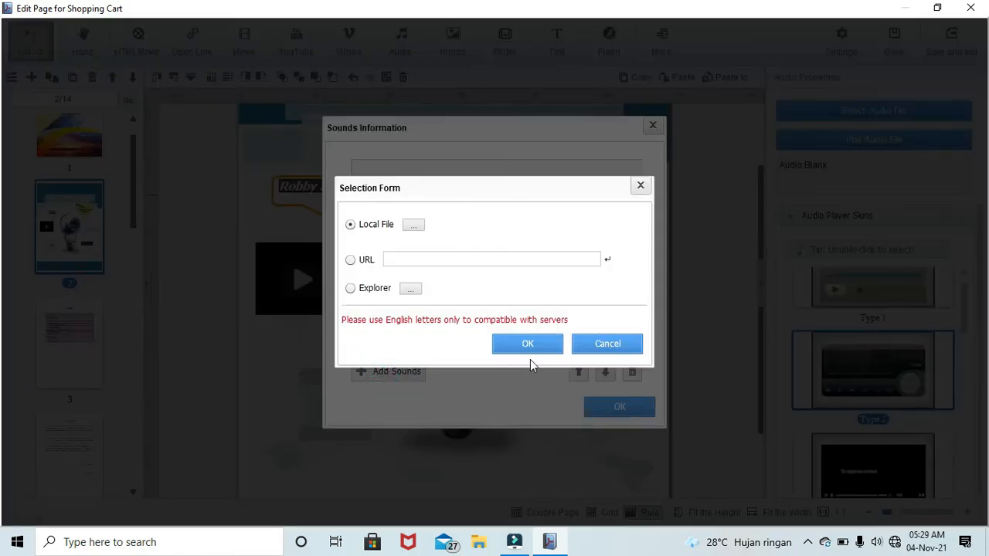
{"action": "left_click", "coordinate": [410, 227]}
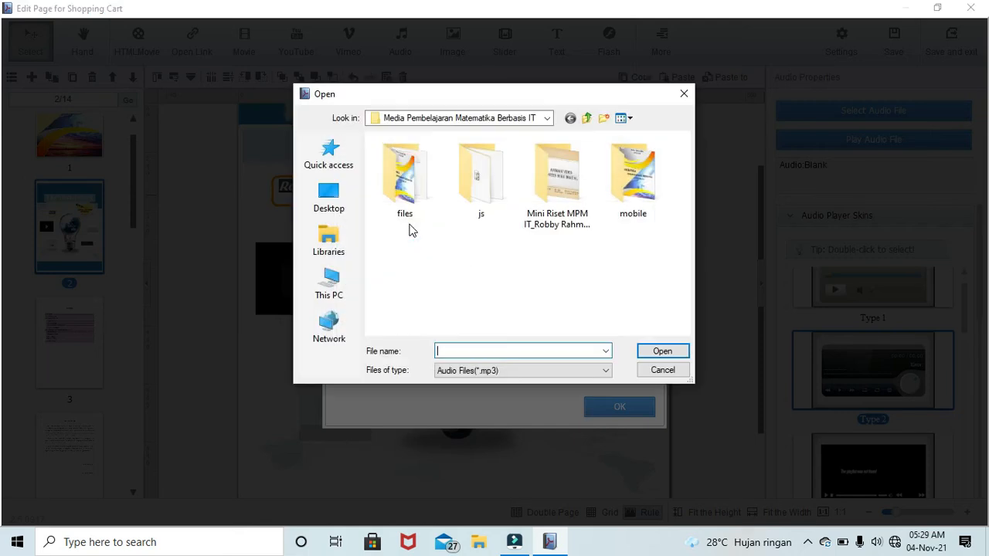
{"action": "left_click", "coordinate": [330, 298]}
{"action": "scroll", "coordinate": [432, 201], "scroll_direction": "down", "scroll_amount": 3}
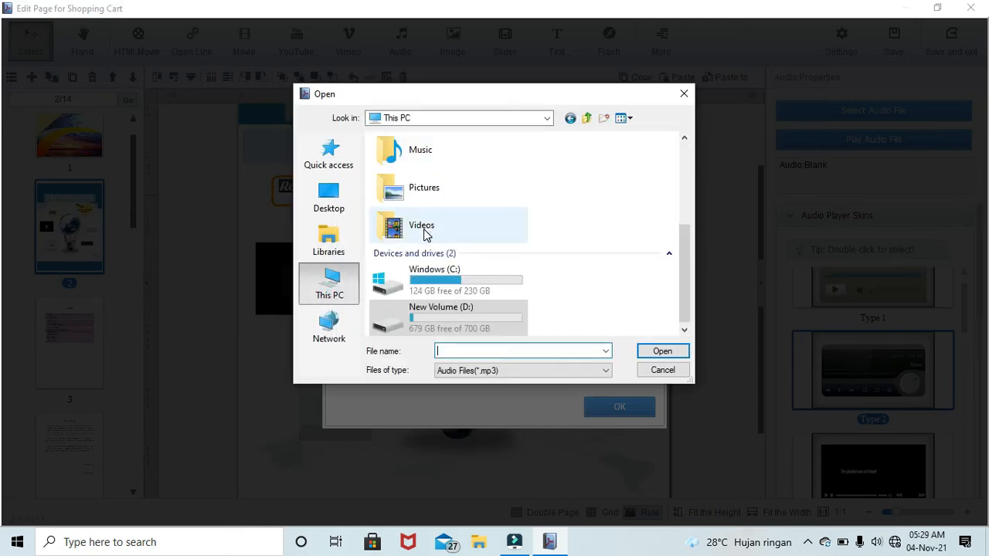
{"action": "double_click", "coordinate": [425, 155]}
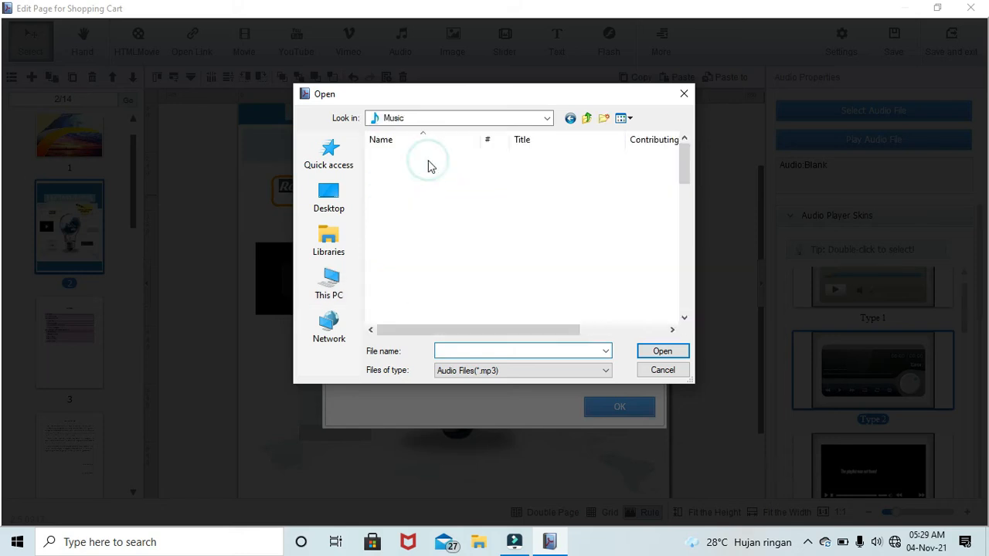
- Load Perfect .mp3 into the audio player and start playing it as a preview
{"action": "scroll", "coordinate": [464, 266], "scroll_direction": "down", "scroll_amount": 10}
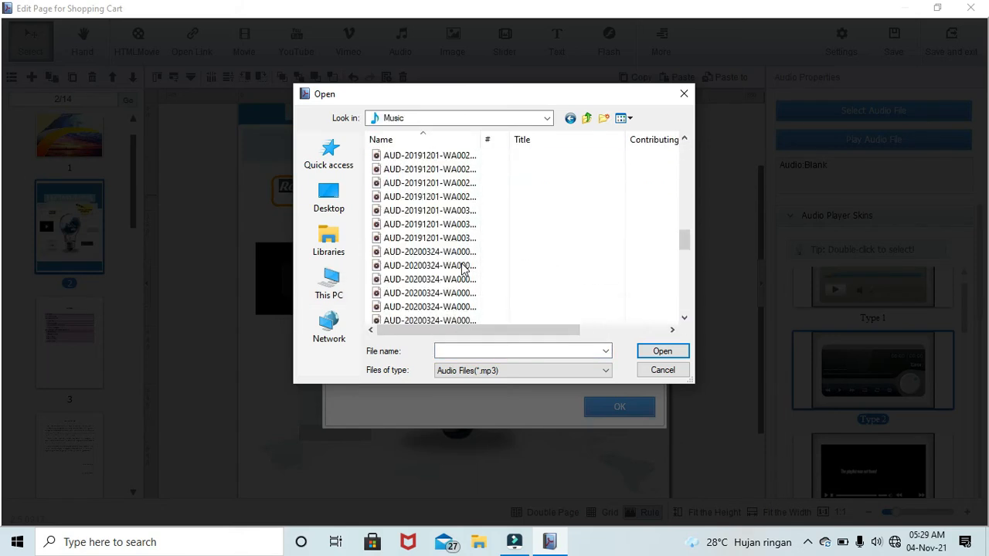
{"action": "scroll", "coordinate": [464, 267], "scroll_direction": "down", "scroll_amount": 5}
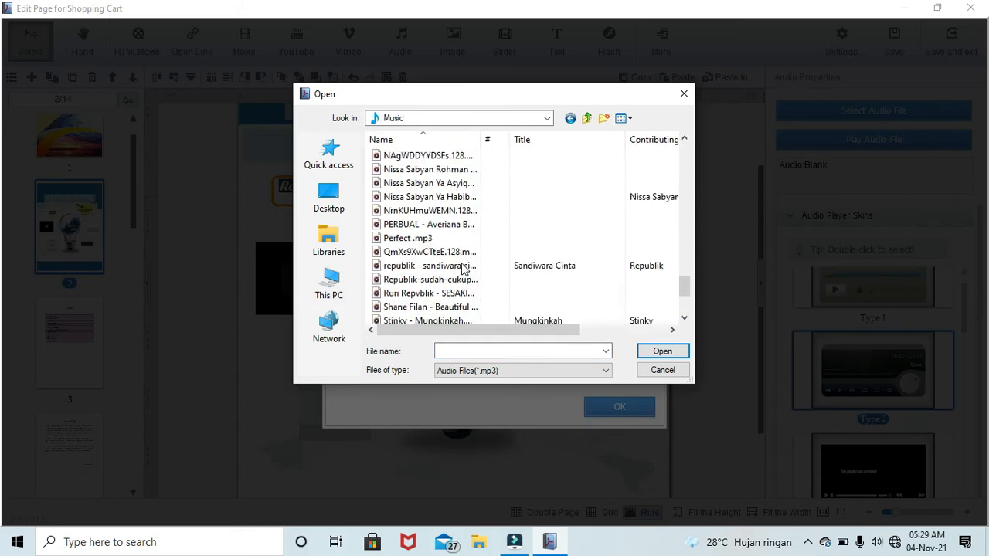
{"action": "left_click", "coordinate": [425, 238]}
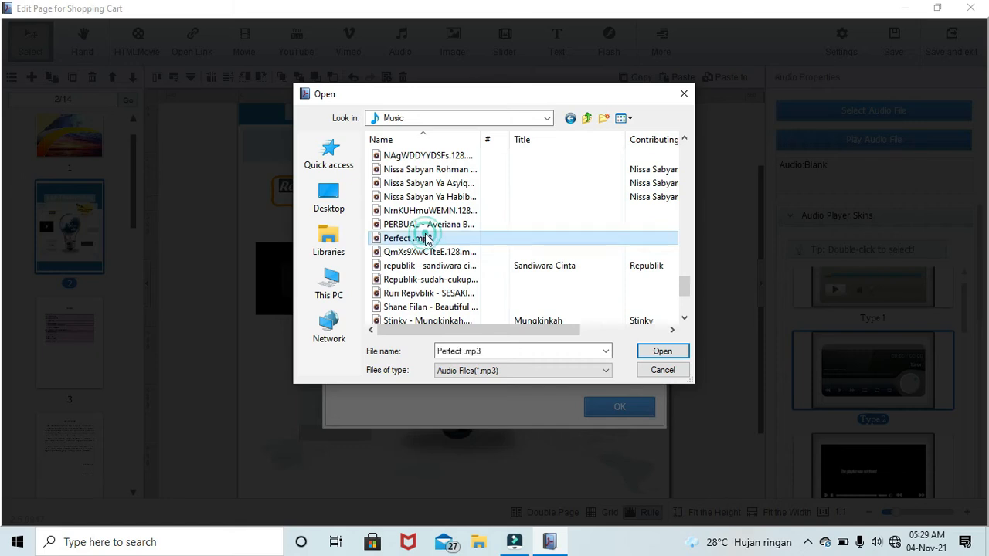
{"action": "left_click", "coordinate": [672, 354]}
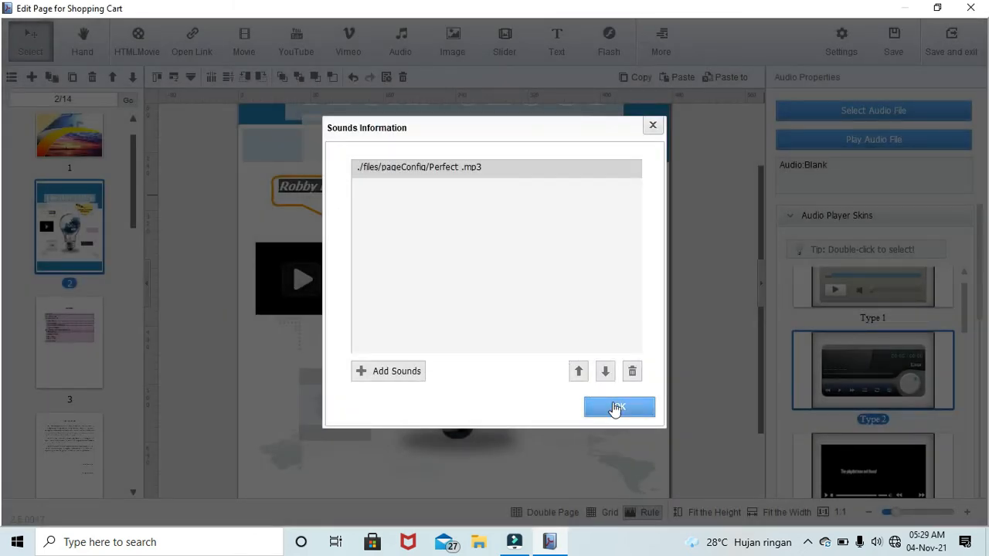
{"action": "left_click", "coordinate": [618, 409]}
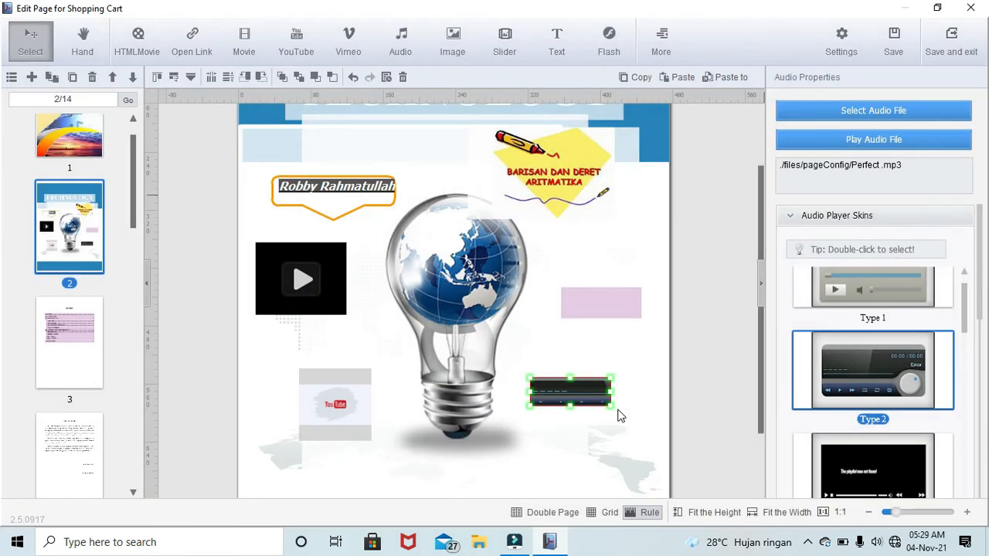
{"action": "left_click", "coordinate": [862, 143]}
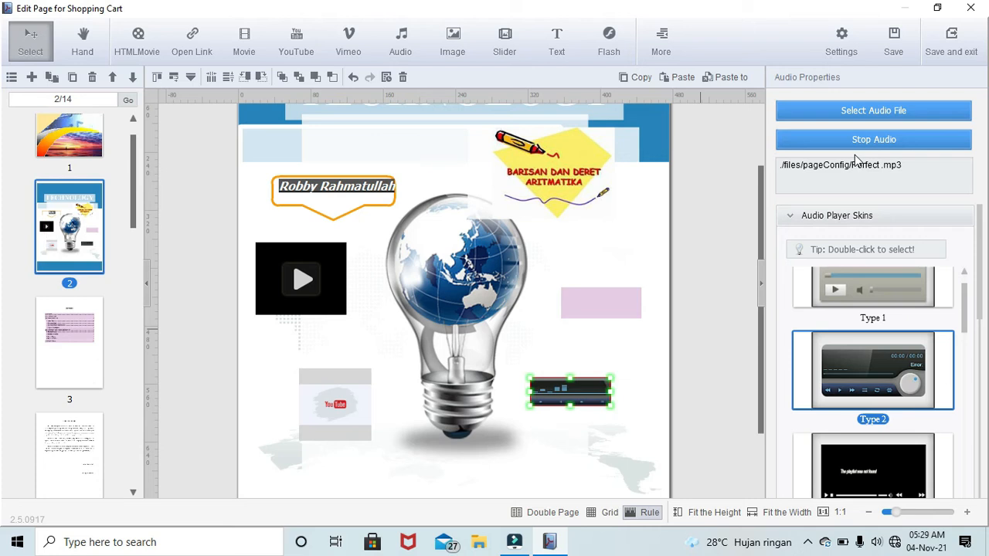
- Stop the audio preview and place a red Watermark-style button just below the light bulb's base
{"action": "left_click", "coordinate": [882, 145]}
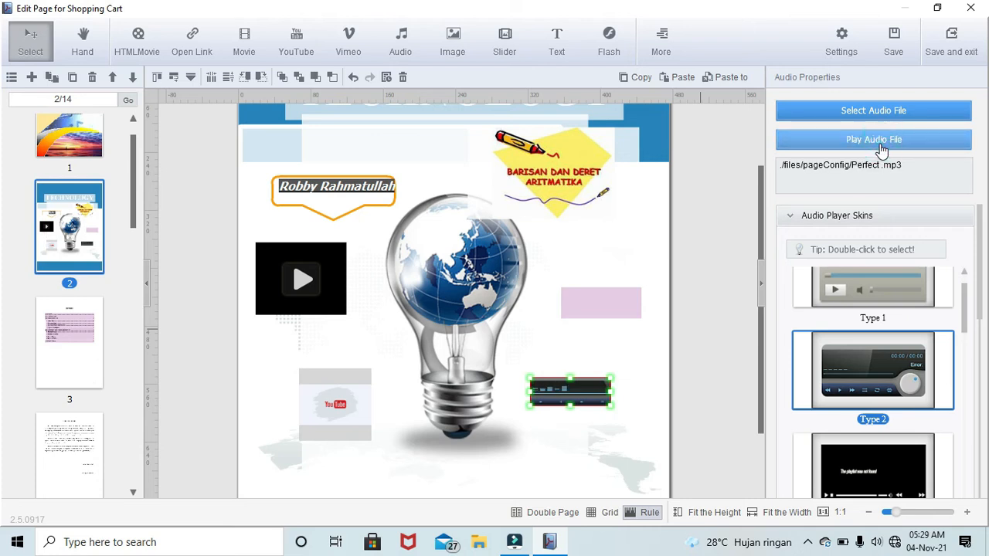
{"action": "scroll", "coordinate": [573, 384], "scroll_direction": "down", "scroll_amount": 3}
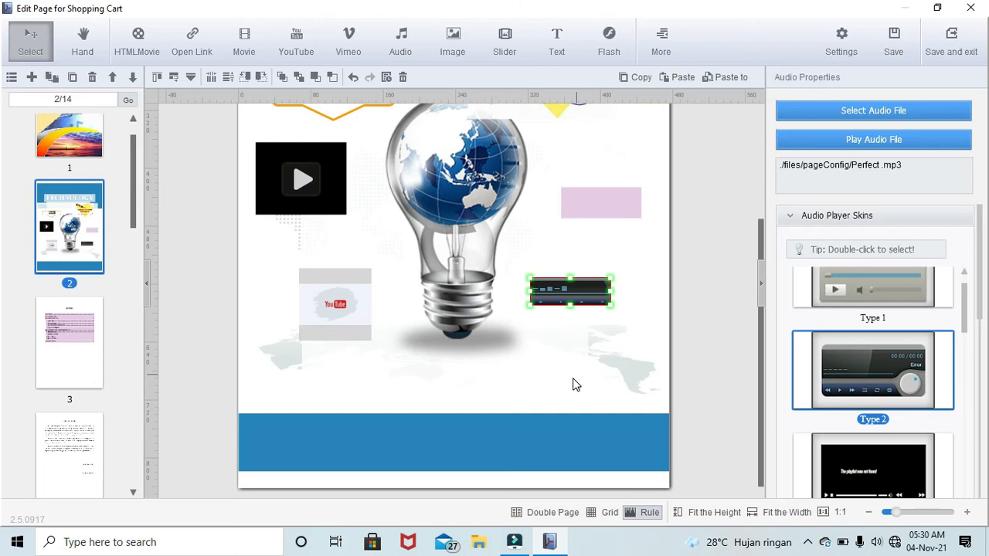
{"action": "left_click", "coordinate": [664, 45]}
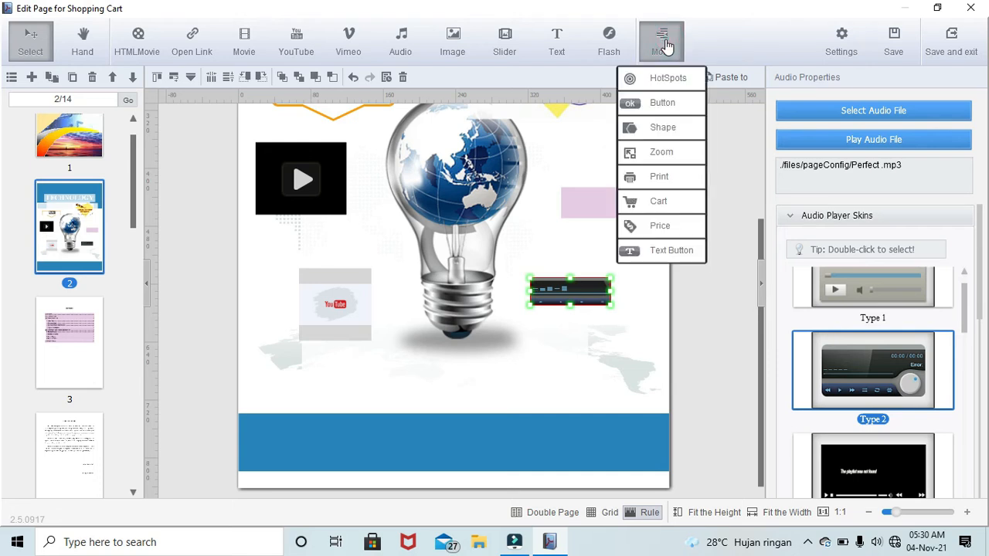
{"action": "left_click", "coordinate": [664, 103]}
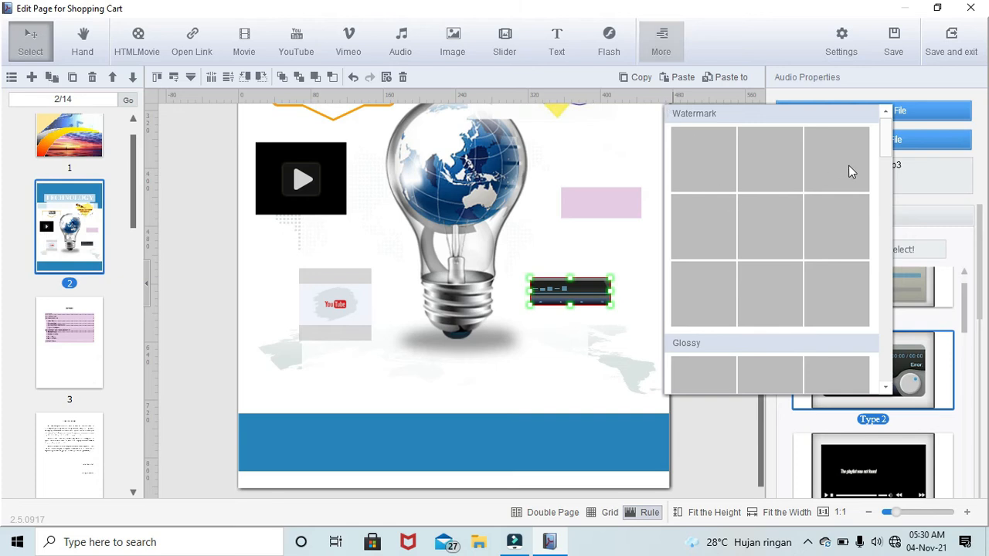
{"action": "scroll", "coordinate": [885, 154], "scroll_direction": "down", "scroll_amount": 3}
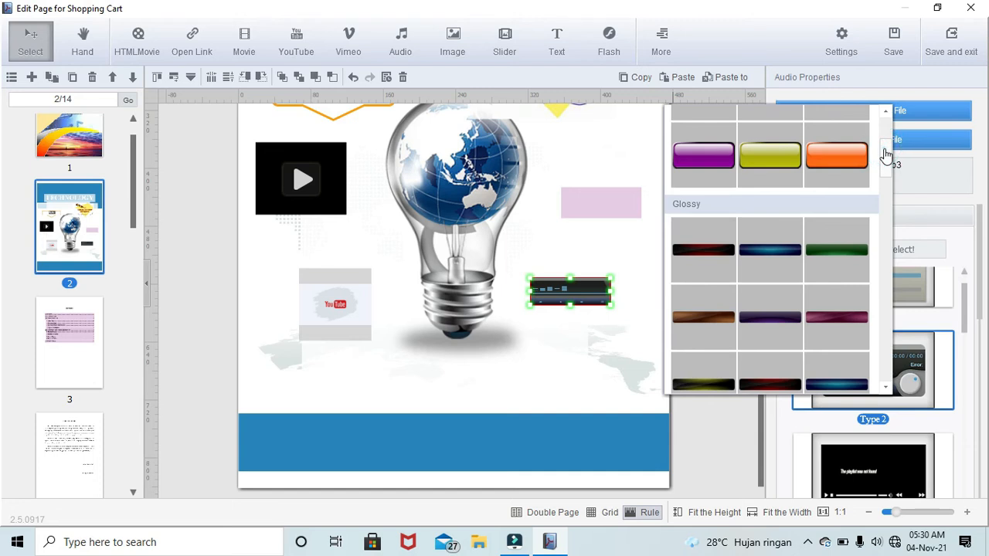
{"action": "left_click_drag", "start_coordinate": [885, 149], "coordinate": [888, 129]}
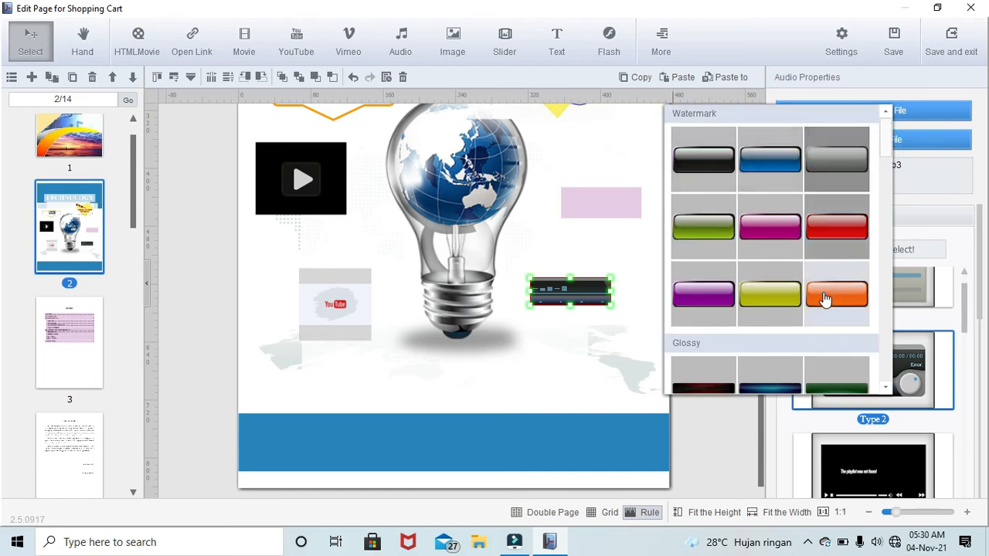
{"action": "left_click", "coordinate": [832, 241]}
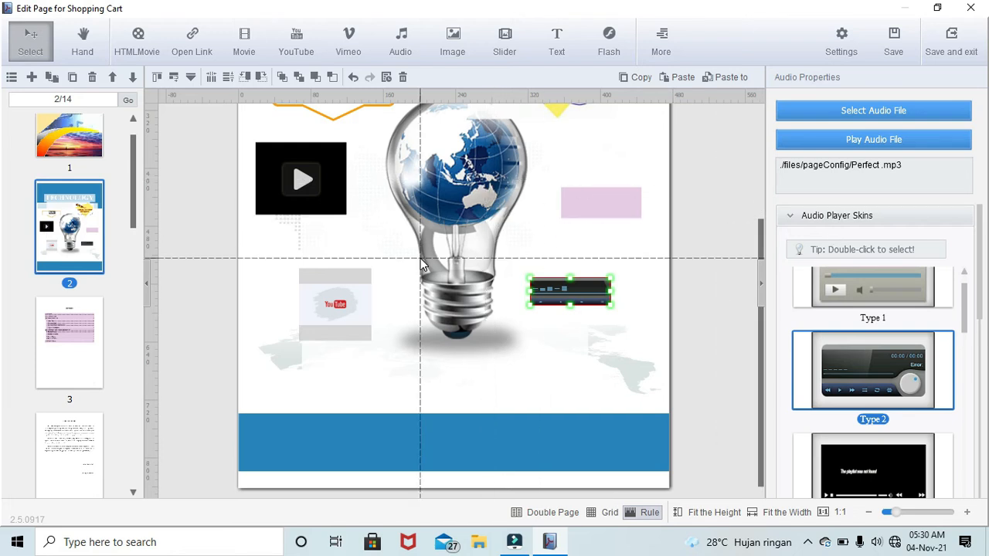
{"action": "left_click_drag", "start_coordinate": [399, 343], "coordinate": [467, 389]}
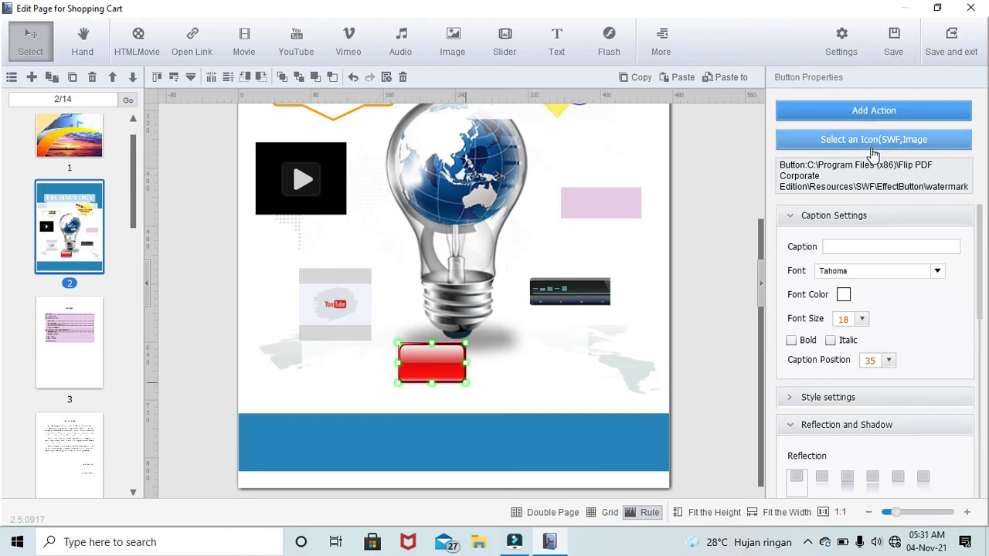
- Replace the red button's icon with Barisan-dan-Deret-Bilangan (2).PNG from the Pictures folder and enlarge the button
{"action": "left_click", "coordinate": [878, 152]}
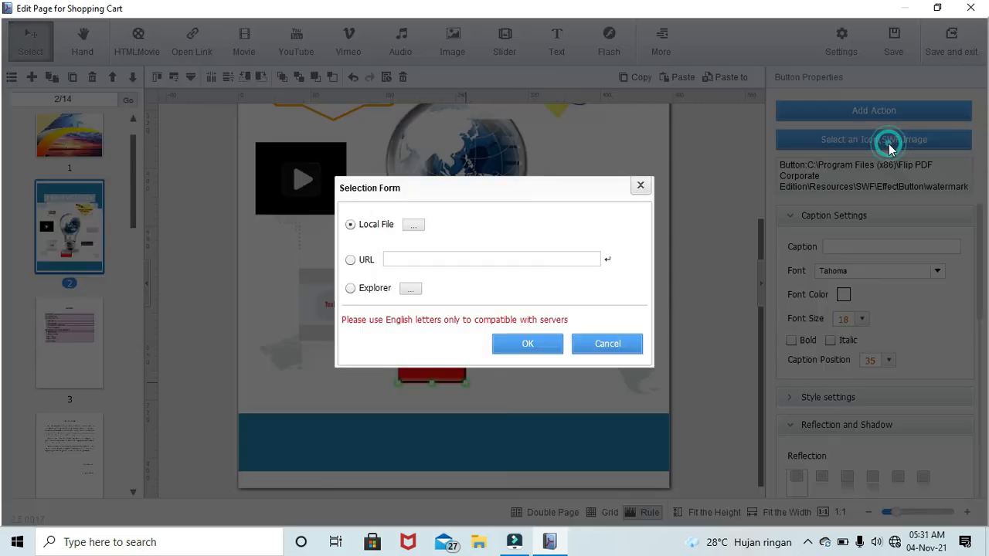
{"action": "left_click", "coordinate": [415, 225]}
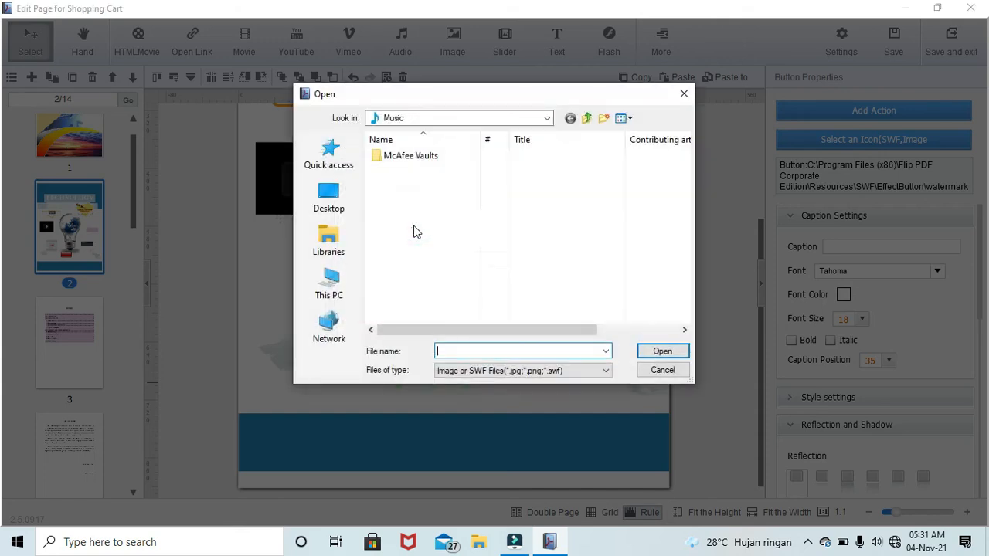
{"action": "left_click", "coordinate": [344, 291]}
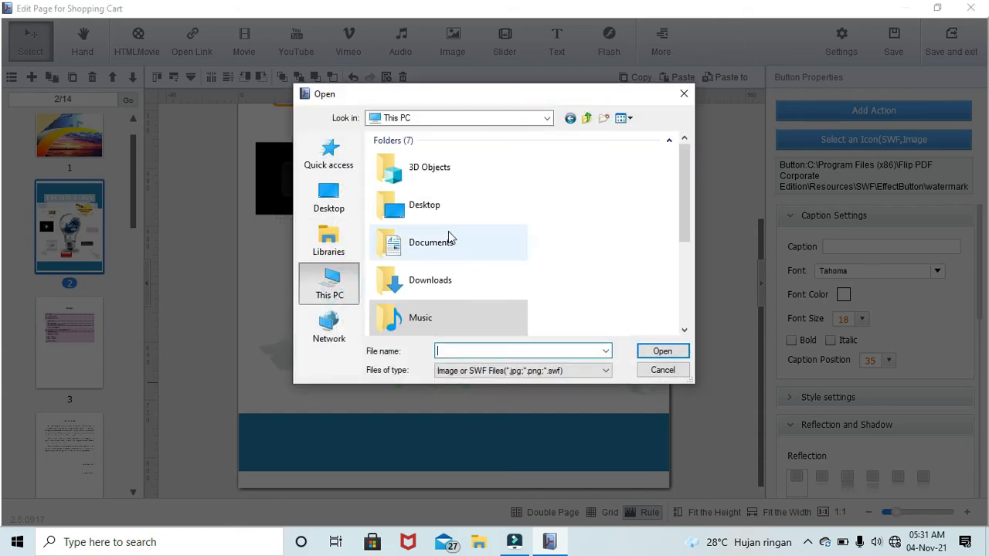
{"action": "scroll", "coordinate": [448, 238], "scroll_direction": "down", "scroll_amount": 3}
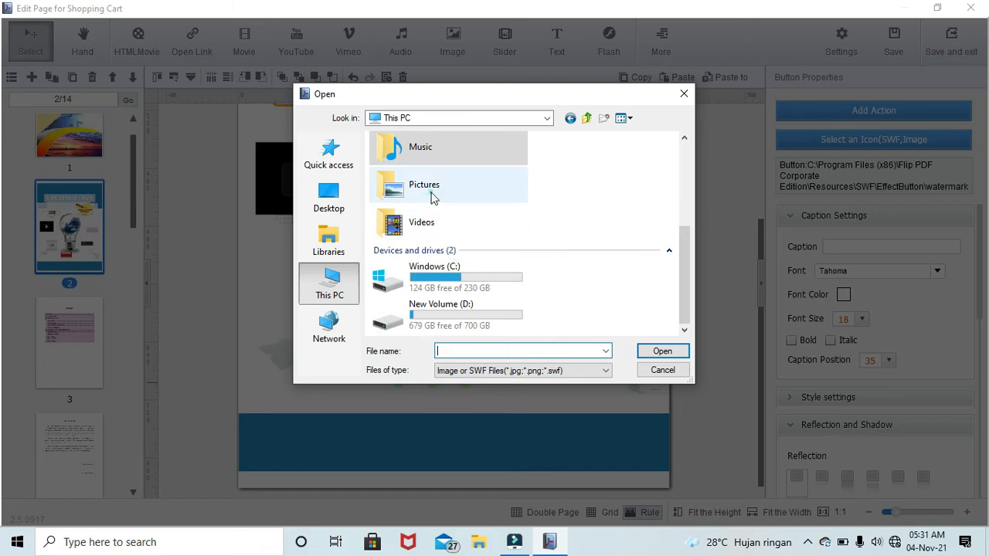
{"action": "double_click", "coordinate": [432, 197]}
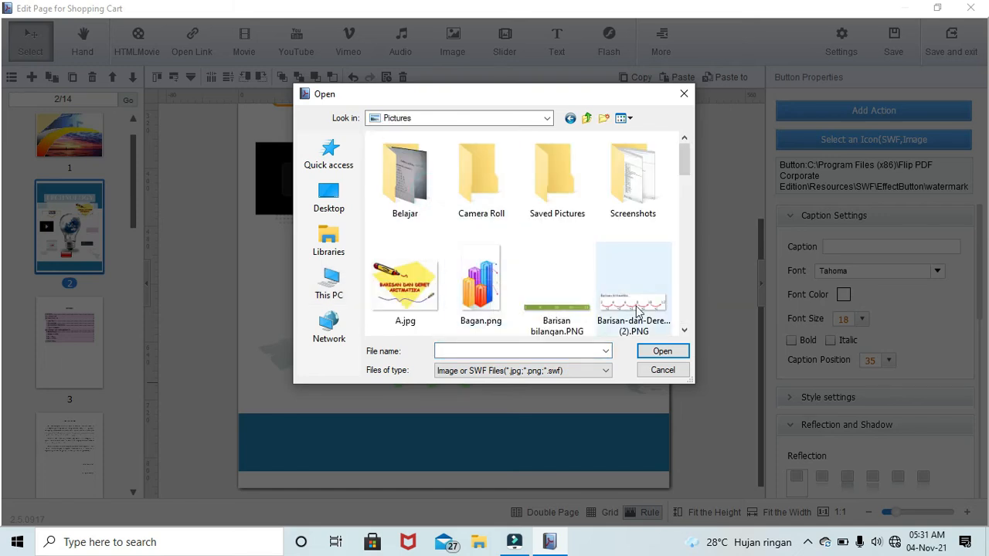
{"action": "double_click", "coordinate": [638, 313]}
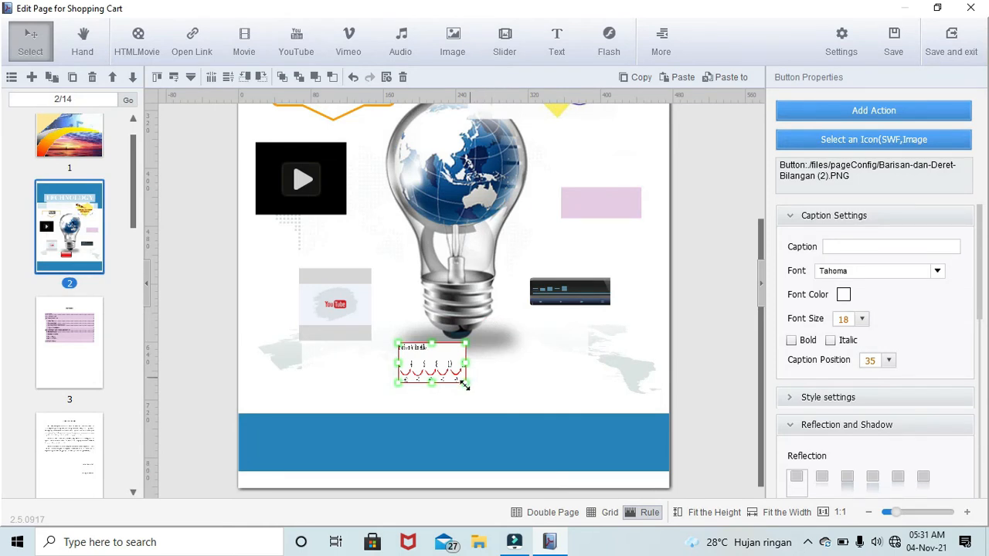
{"action": "left_click_drag", "start_coordinate": [464, 384], "coordinate": [501, 403]}
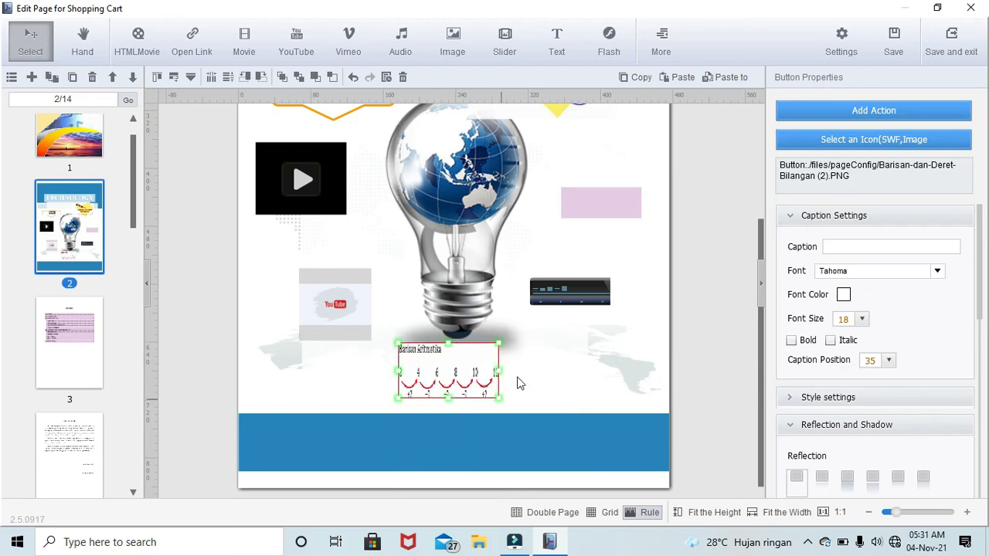
- Give the button an Open Quiz action on Mouse Down and add the question "Apakah kmu sudah makan?"
{"action": "left_click", "coordinate": [875, 112]}
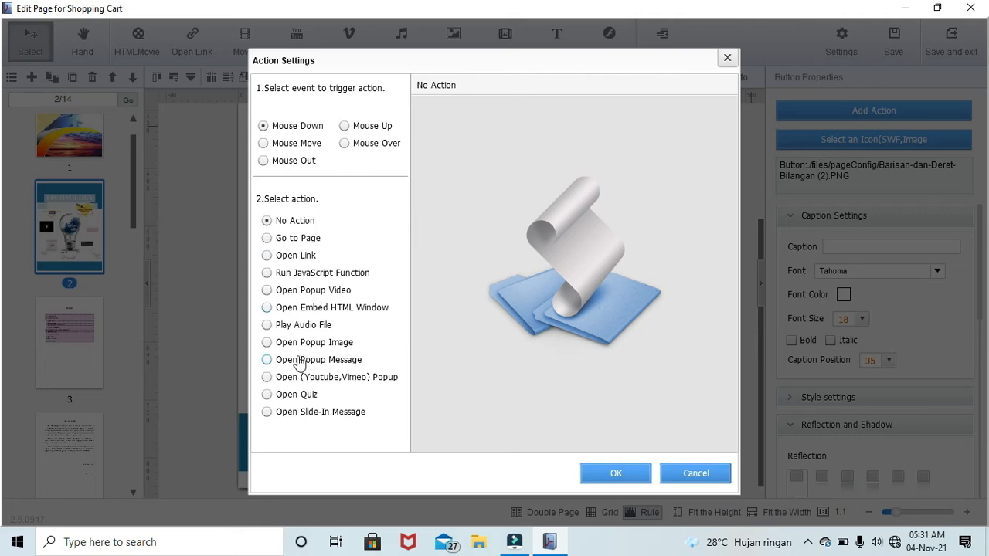
{"action": "left_click", "coordinate": [268, 395]}
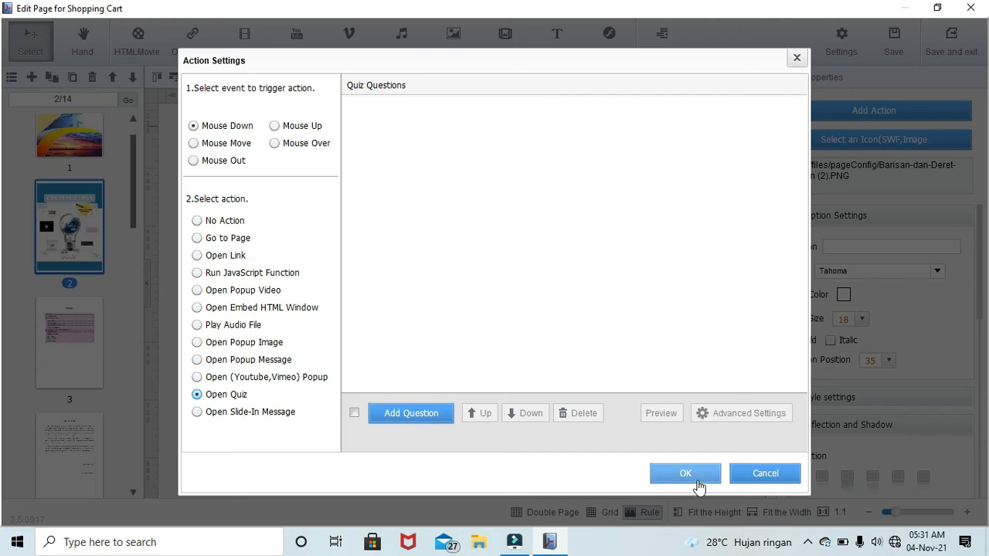
{"action": "left_click", "coordinate": [409, 409]}
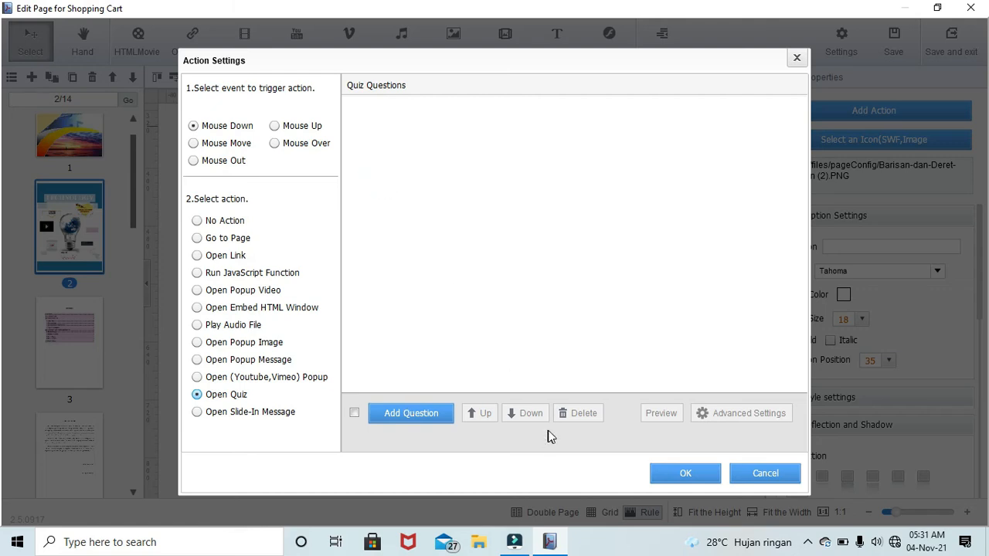
{"action": "left_click", "coordinate": [402, 416]}
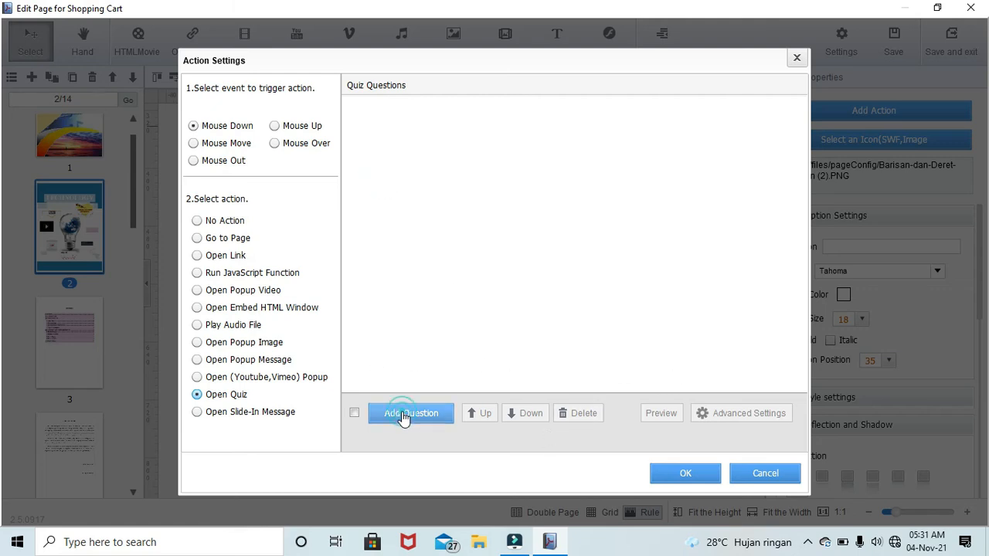
{"action": "left_click", "coordinate": [355, 134]}
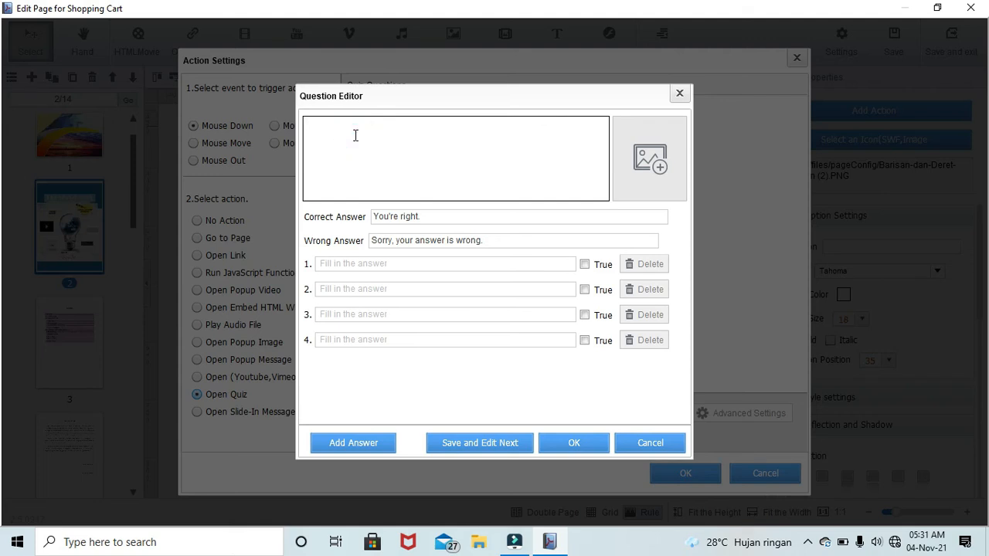
{"action": "type", "text": "Apakah kmu sudah makan?"}
- Enter "tidak" as the first quiz answer and "Bukan" as the second
{"action": "left_click", "coordinate": [392, 287]}
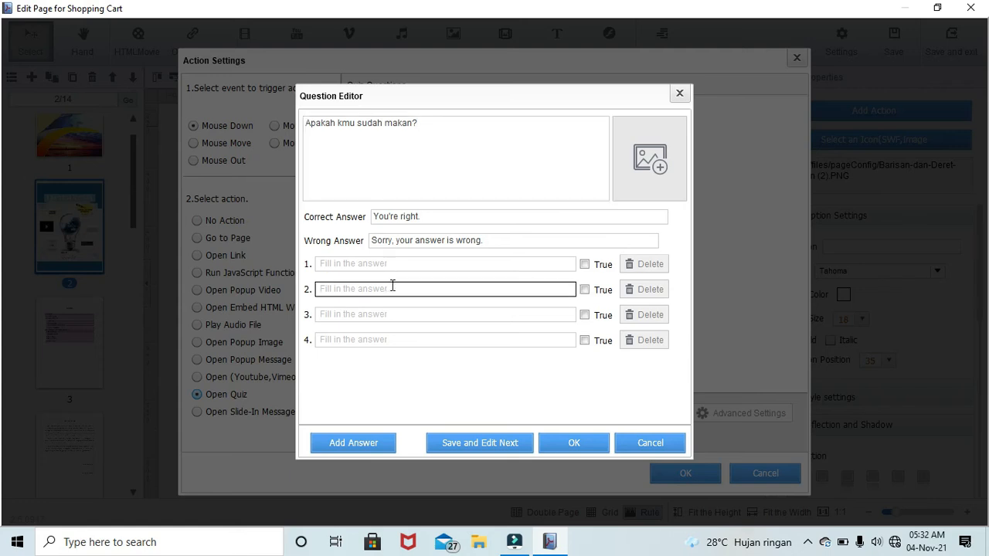
{"action": "left_click", "coordinate": [400, 269]}
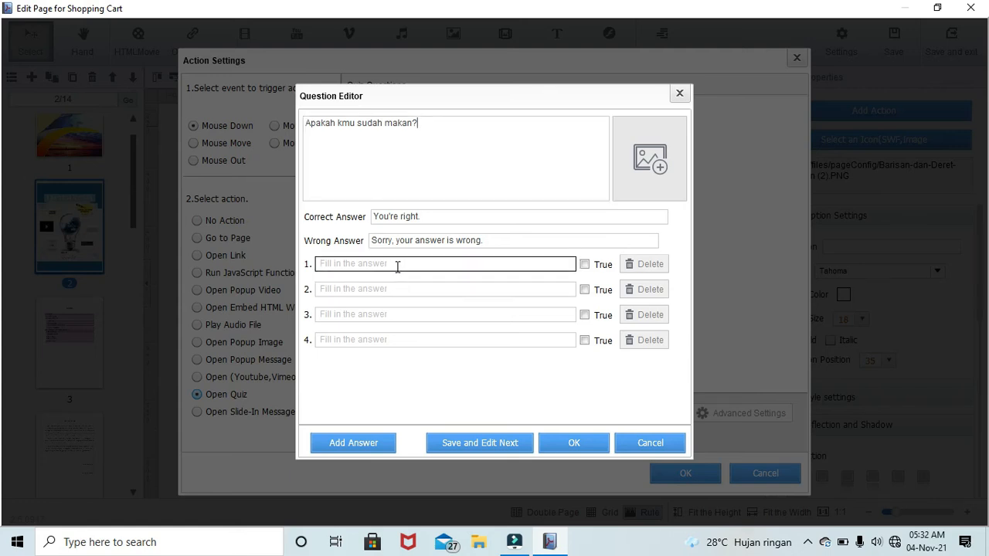
{"action": "left_click", "coordinate": [397, 266]}
{"action": "type", "text": "YA"}
{"action": "key", "text": "BackSpace"}
{"action": "key", "text": "BackSpace"}
{"action": "type", "text": "tidak"}
{"action": "left_click", "coordinate": [365, 290]}
{"action": "type", "text": "Bukan"}
- Enter "tidak tahu" as the third answer and "Ya" as the fourth, marking the fourth as true
{"action": "left_click", "coordinate": [376, 314]}
{"action": "left_click", "coordinate": [377, 314]}
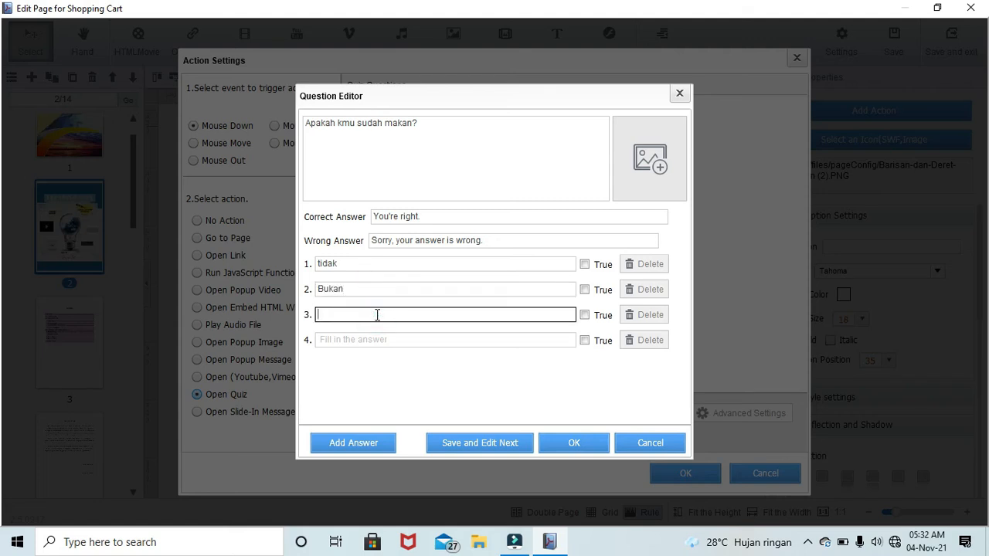
{"action": "type", "text": "ya"}
{"action": "key", "text": "BackSpace"}
{"action": "key", "text": "BackSpace"}
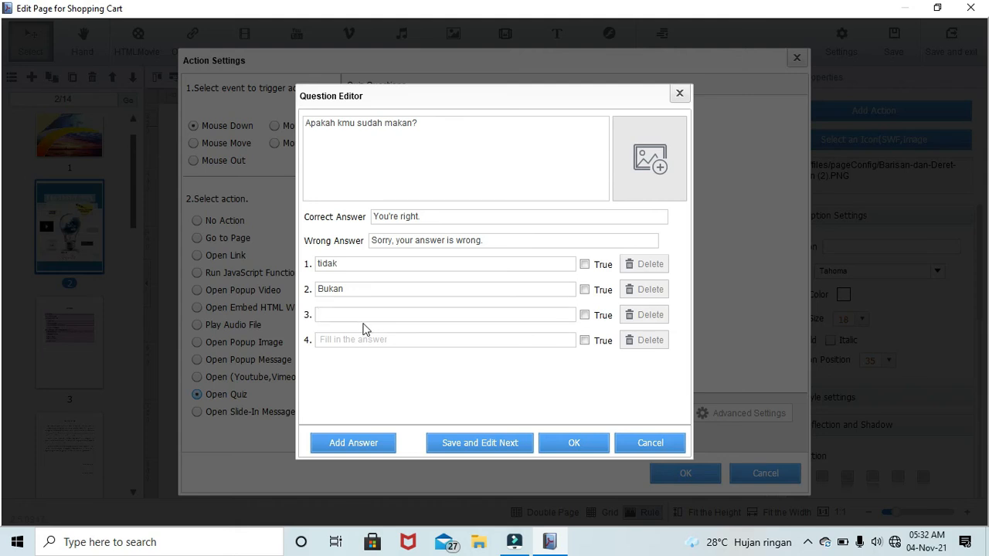
{"action": "type", "text": "tidak tahu"}
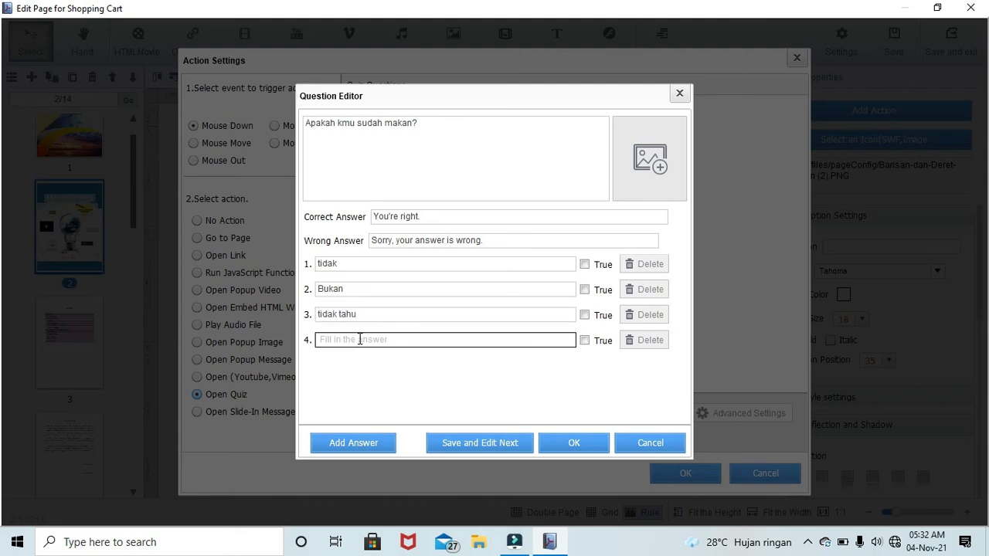
{"action": "left_click", "coordinate": [358, 340]}
{"action": "type", "text": "Ya"}
{"action": "type", "text": ","}
{"action": "key", "text": "BackSpace"}
{"action": "left_click", "coordinate": [584, 341]}
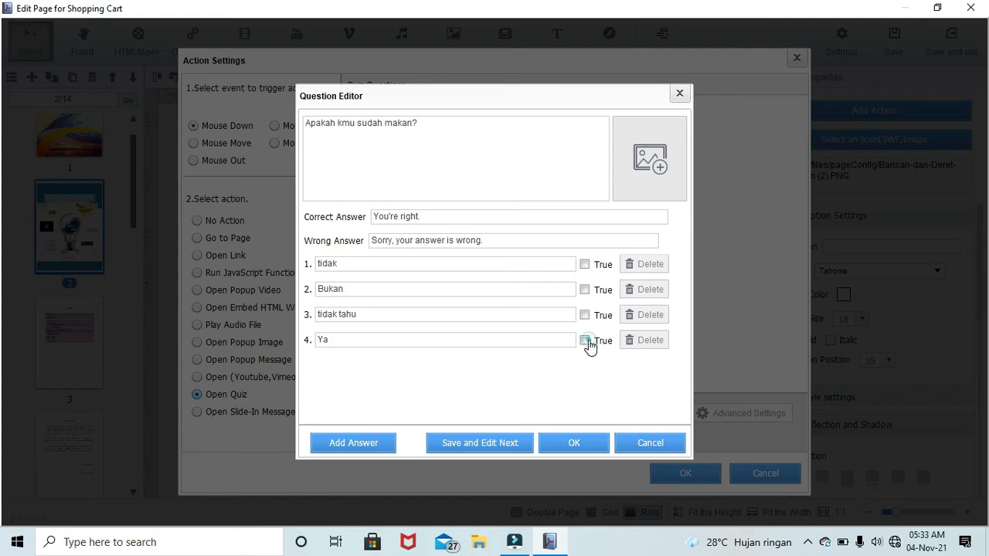
- Add a fifth answer line, delete it again, and save the question and the button's quiz action
{"action": "left_click", "coordinate": [378, 446]}
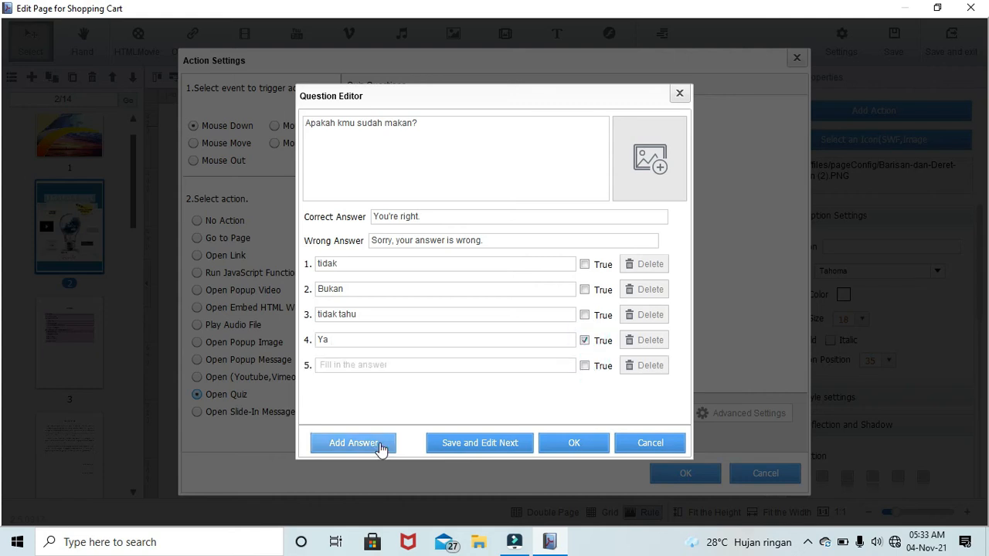
{"action": "left_click", "coordinate": [636, 366]}
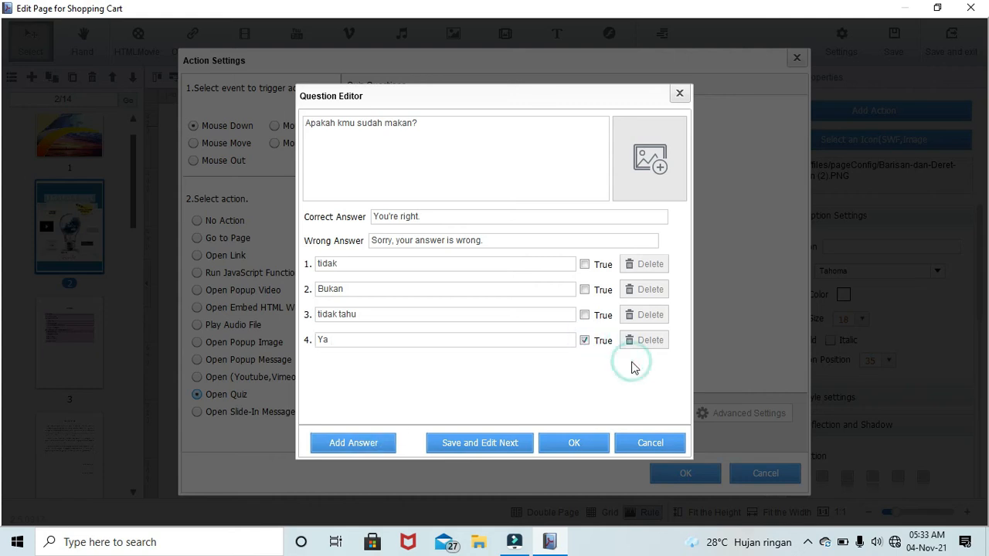
{"action": "left_click", "coordinate": [574, 445]}
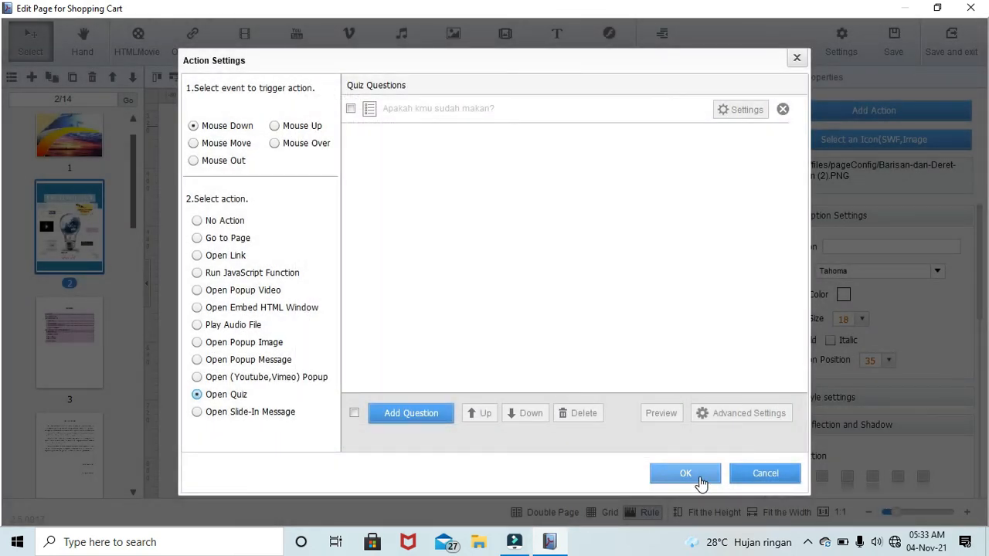
{"action": "left_click", "coordinate": [685, 474]}
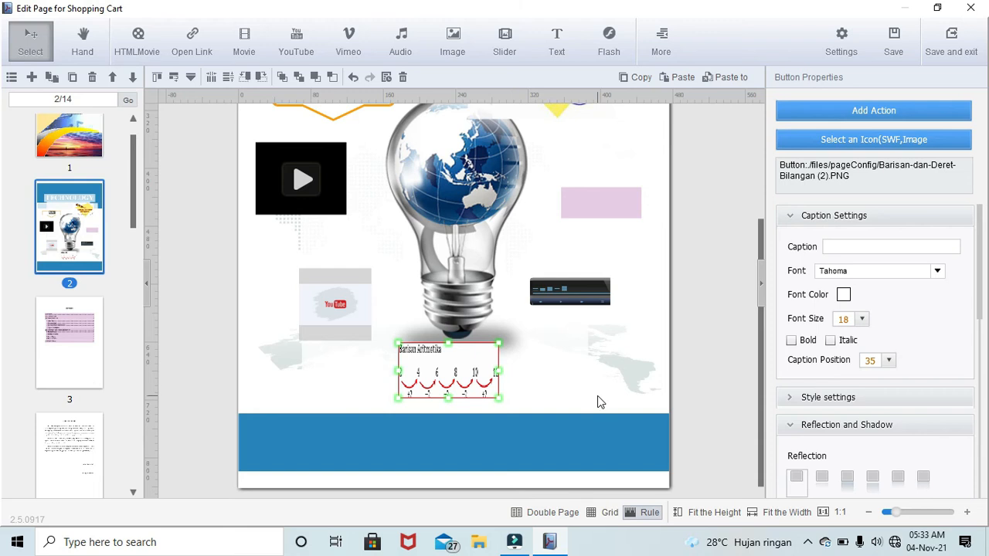
- Draw a right-pointing arrow shape below the YouTube box, just above the blue band, and enlarge it
{"action": "left_click", "coordinate": [662, 39]}
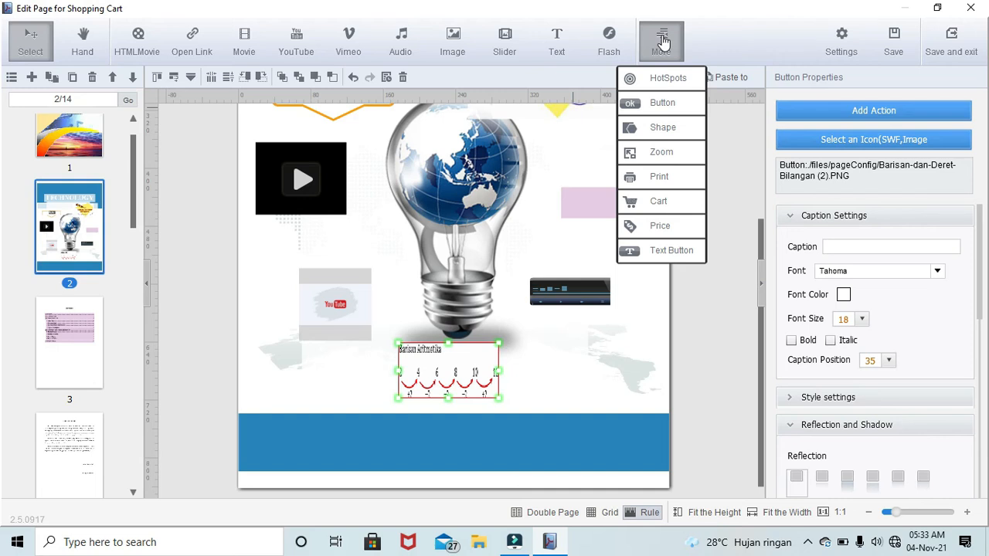
{"action": "left_click", "coordinate": [658, 130]}
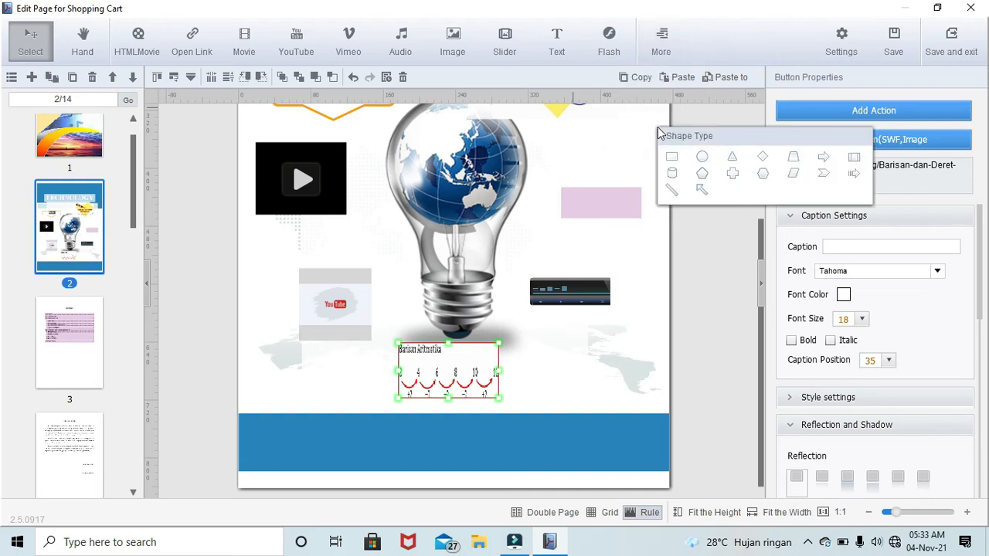
{"action": "left_click", "coordinate": [701, 157]}
{"action": "left_click", "coordinate": [816, 160]}
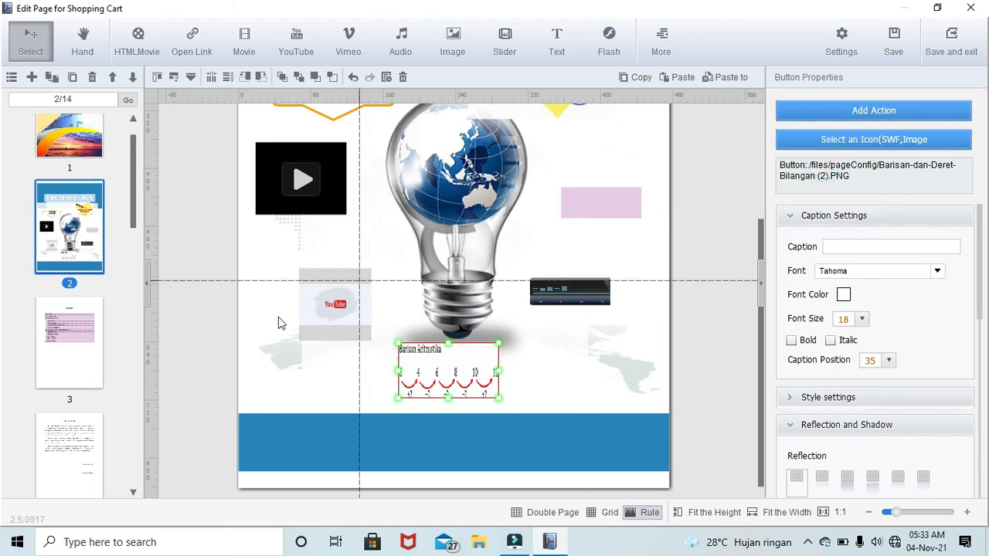
{"action": "left_click_drag", "start_coordinate": [270, 369], "coordinate": [321, 395]}
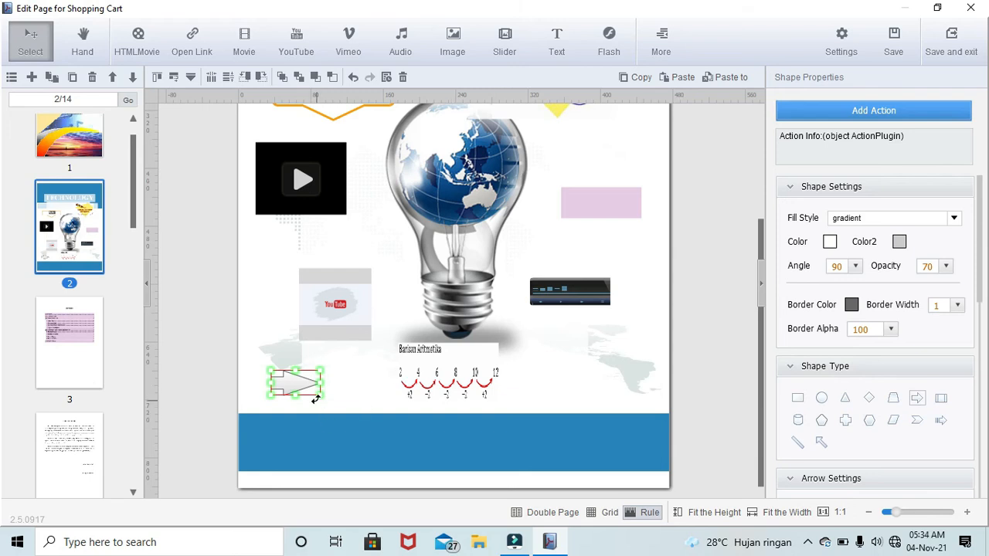
{"action": "left_click_drag", "start_coordinate": [319, 394], "coordinate": [344, 407]}
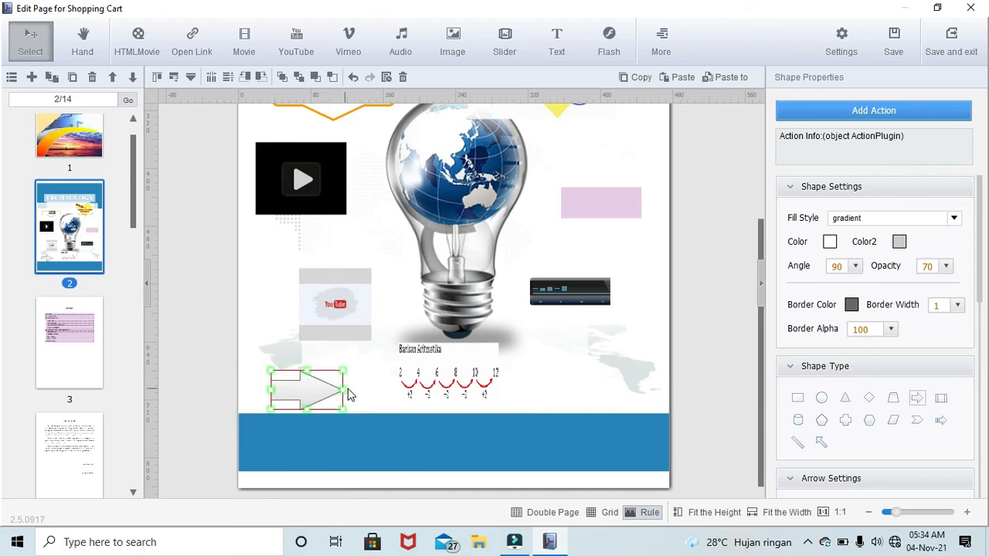
- Give the arrow shape an Open Popup Video action and start choosing a local video file for it
{"action": "left_click", "coordinate": [907, 114]}
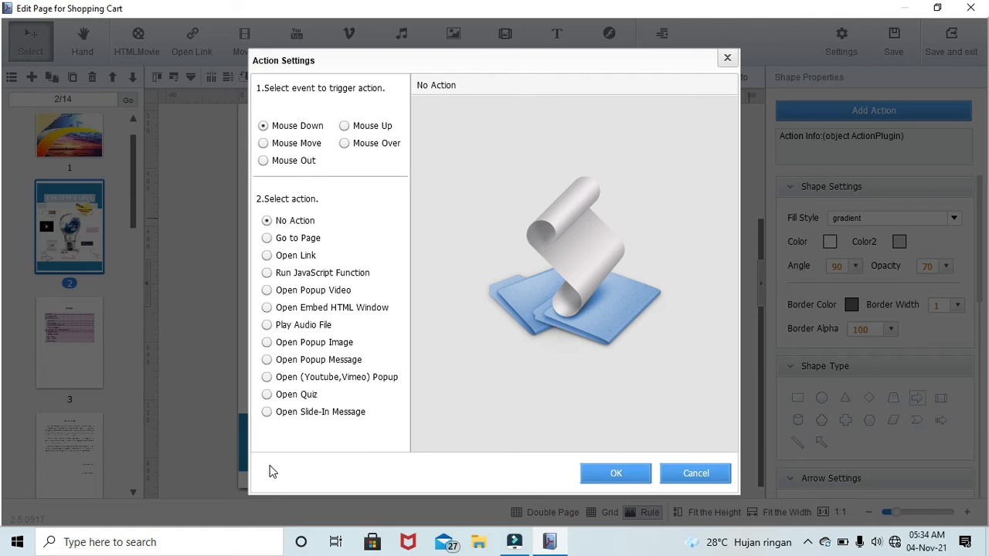
{"action": "left_click", "coordinate": [267, 343]}
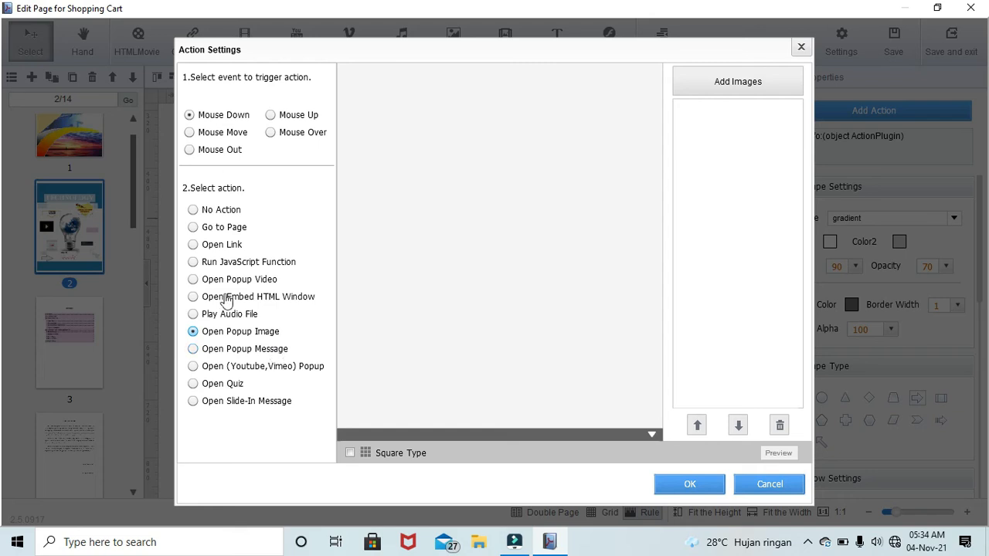
{"action": "left_click", "coordinate": [196, 283]}
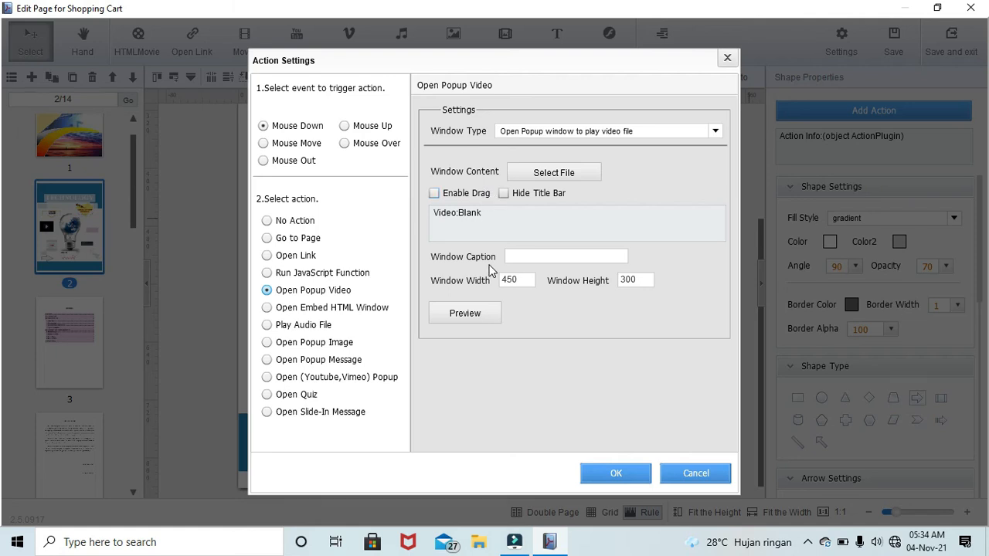
{"action": "left_click", "coordinate": [553, 173]}
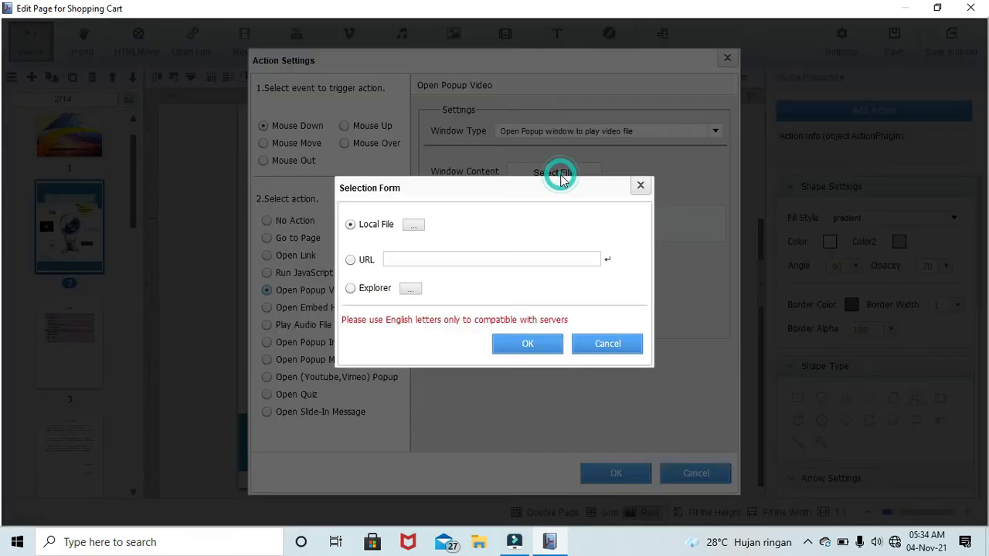
{"action": "left_click", "coordinate": [416, 224]}
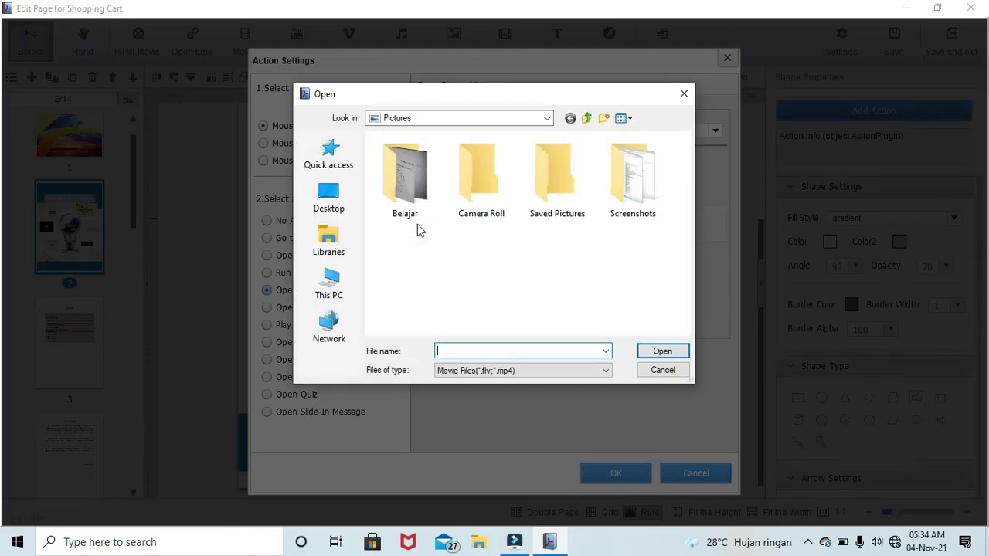
- Browse to the folder D:\KULIAH\SEMESTER 5\Media Pembelajaran Matematika Berbasis IT for the popup video
{"action": "left_click", "coordinate": [332, 287]}
{"action": "scroll", "coordinate": [410, 278], "scroll_direction": "down", "scroll_amount": 5}
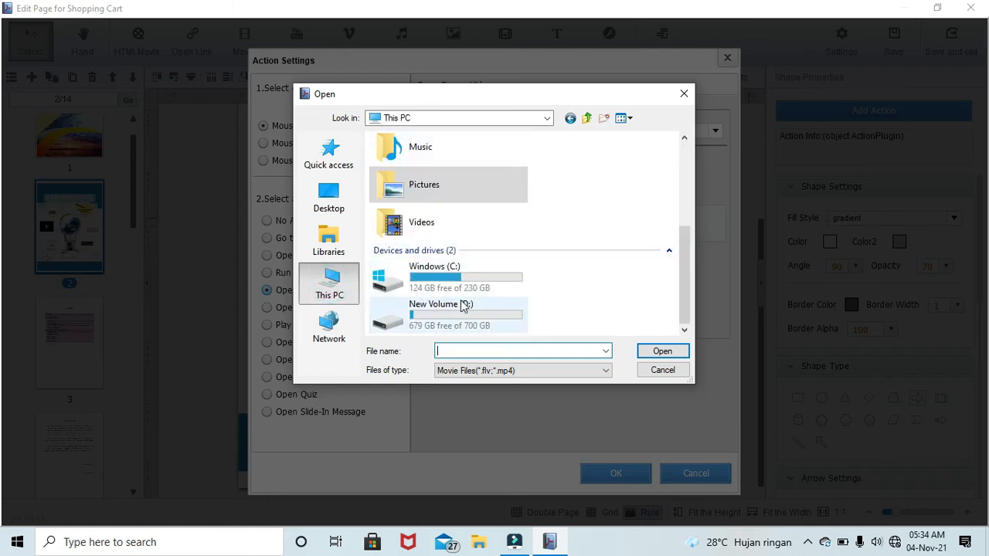
{"action": "left_click", "coordinate": [463, 308]}
{"action": "double_click", "coordinate": [463, 308]}
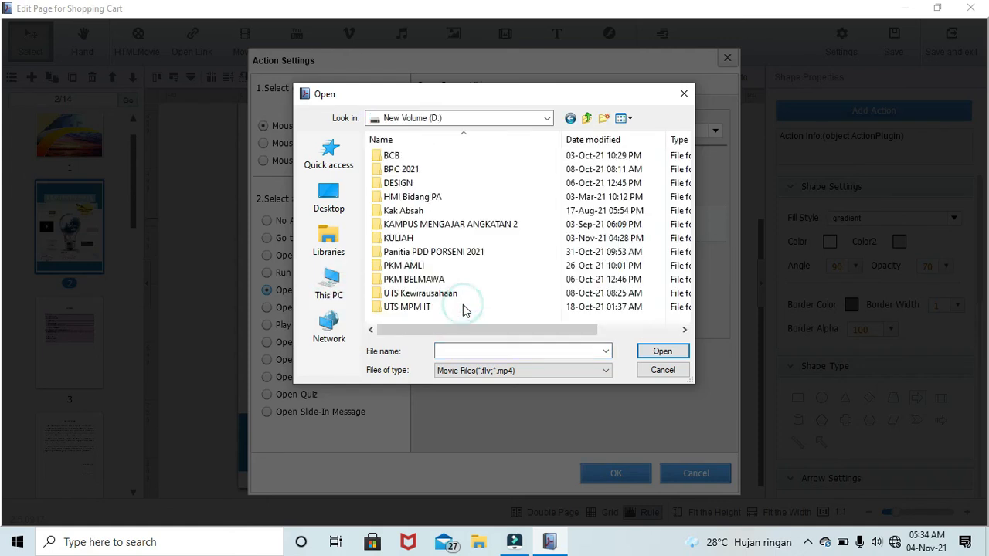
{"action": "double_click", "coordinate": [425, 241]}
{"action": "left_click", "coordinate": [423, 239]}
{"action": "double_click", "coordinate": [410, 252]}
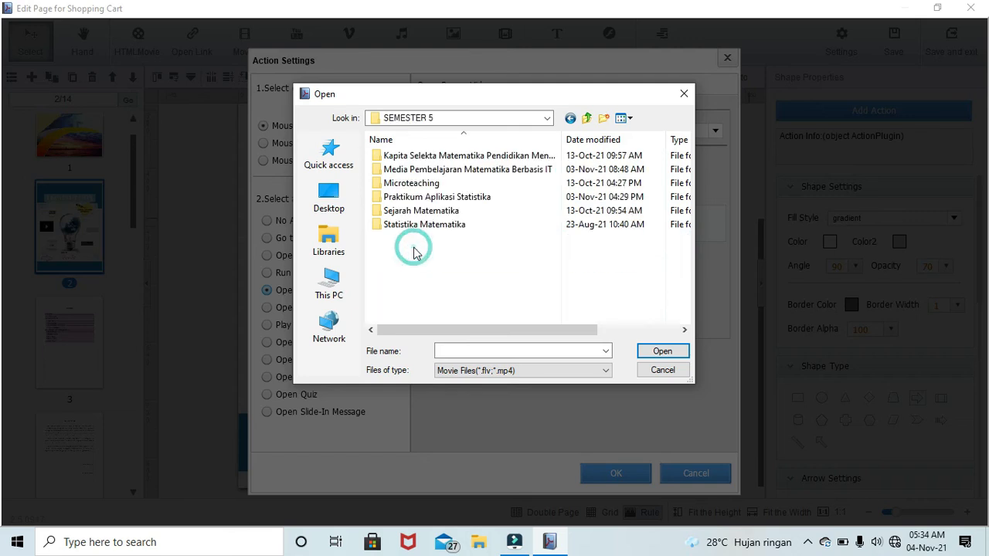
{"action": "double_click", "coordinate": [405, 171]}
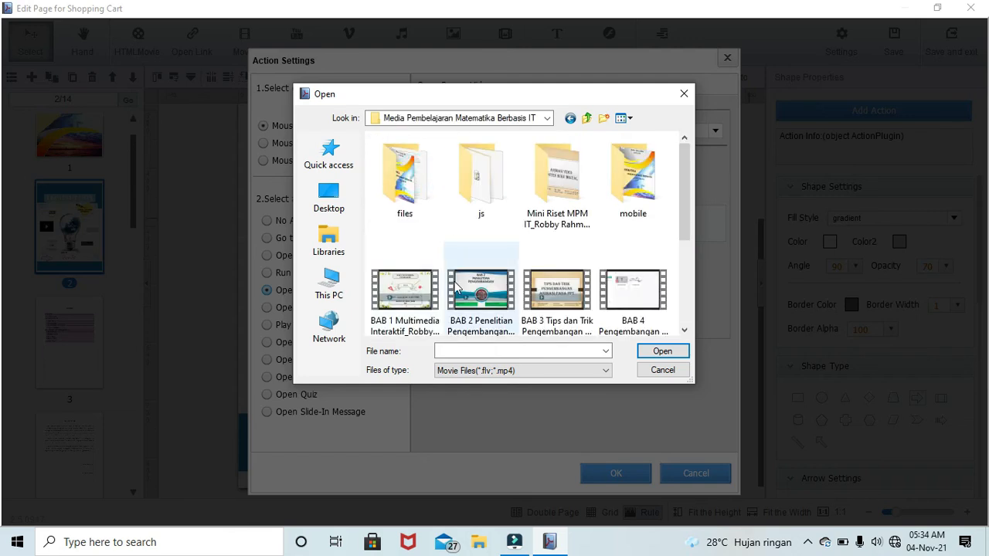
- List all file types, choose the Mini Riset .mov video for the popup, and confirm the arrow's action
{"action": "scroll", "coordinate": [454, 284], "scroll_direction": "down", "scroll_amount": 3}
{"action": "left_click", "coordinate": [522, 371]}
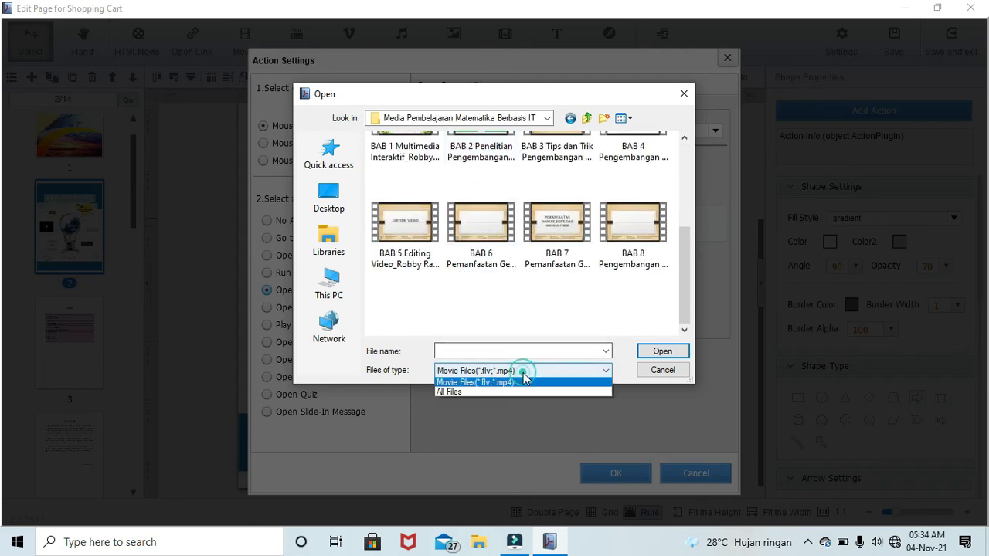
{"action": "left_click", "coordinate": [497, 394]}
{"action": "scroll", "coordinate": [499, 276], "scroll_direction": "down", "scroll_amount": 5}
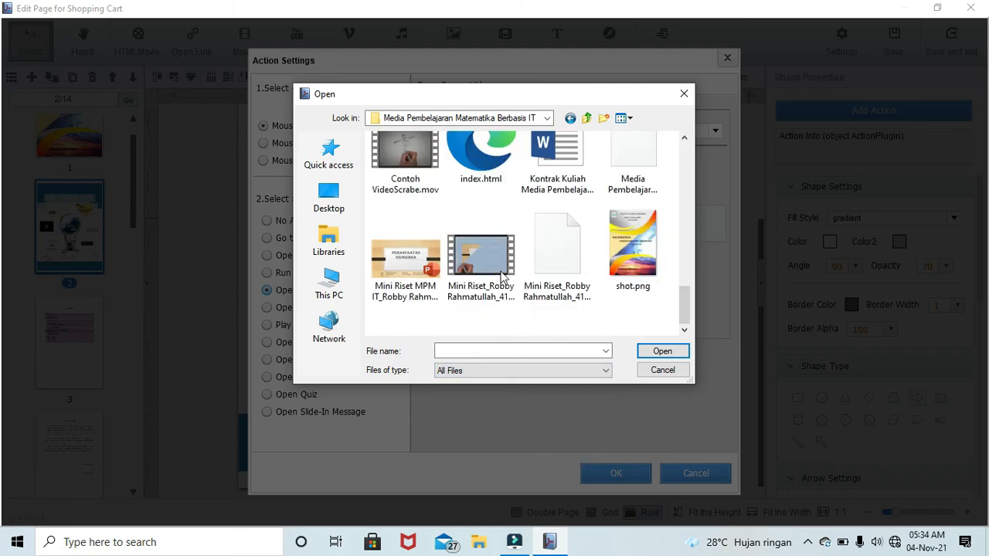
{"action": "double_click", "coordinate": [480, 266]}
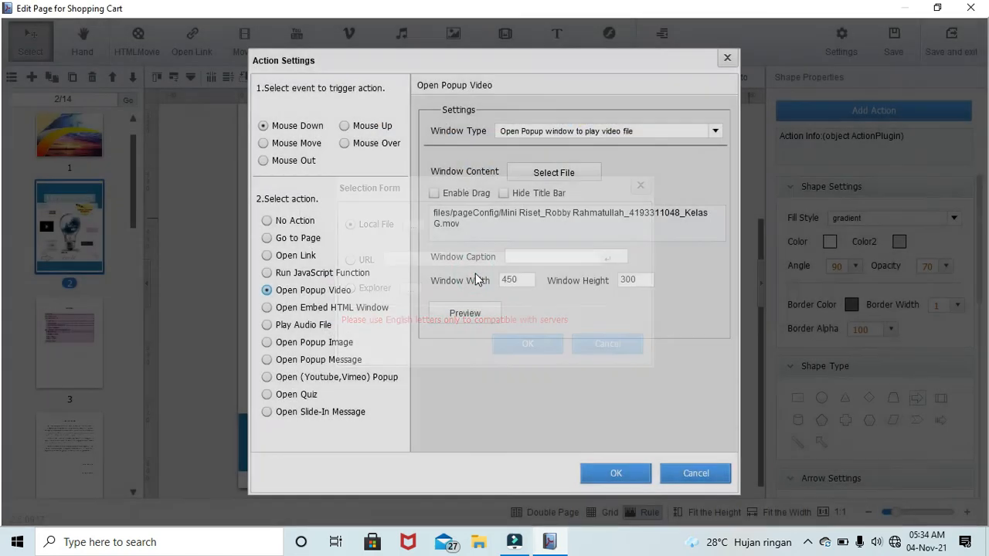
{"action": "left_click", "coordinate": [615, 475]}
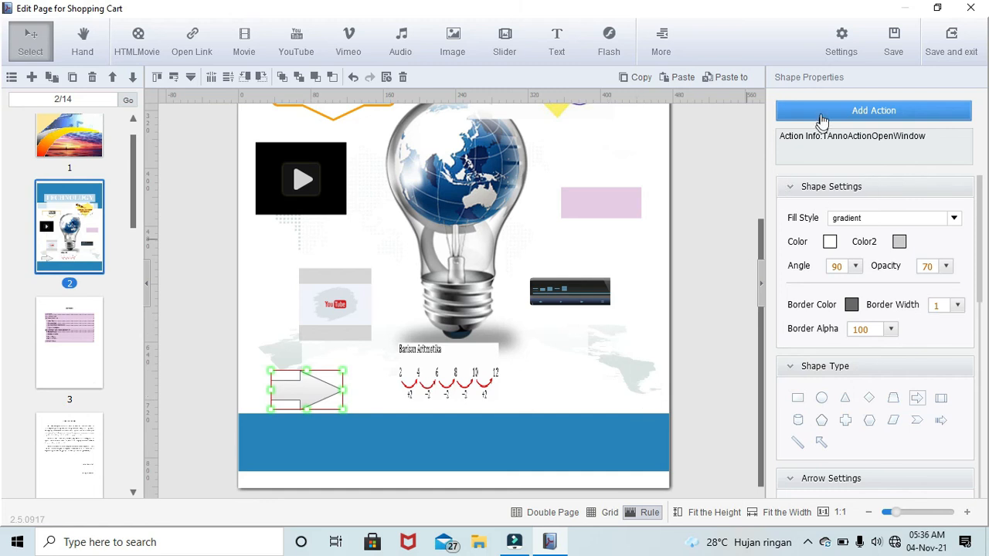
- Save the edited pages and exit the page editor
{"action": "left_click", "coordinate": [892, 53]}
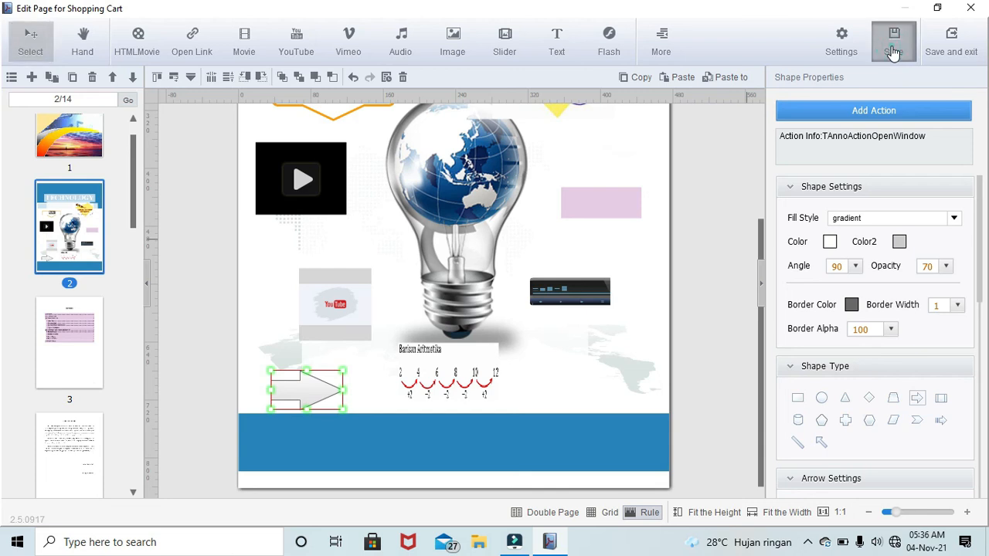
{"action": "left_click", "coordinate": [892, 52]}
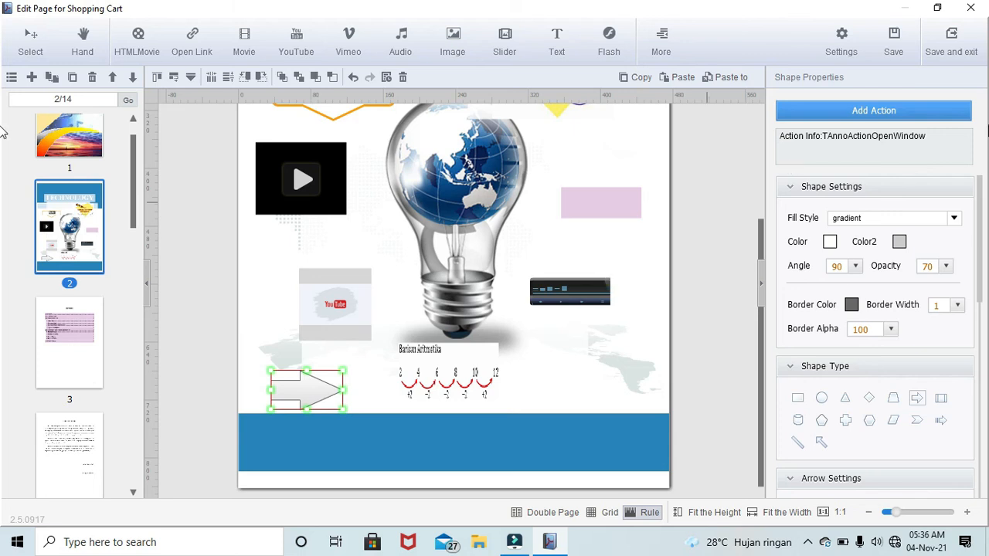
{"action": "left_click", "coordinate": [951, 56]}
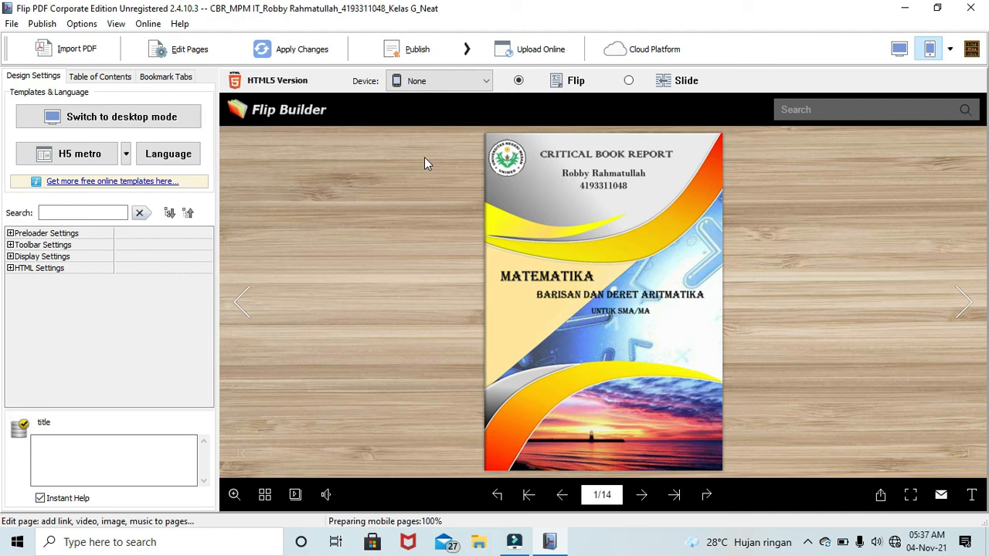
- Start publishing the book and select the Media Pembelajaran Matematika Berbasis IT folder within SEMESTER 5 as the output folder
{"action": "left_click", "coordinate": [411, 48]}
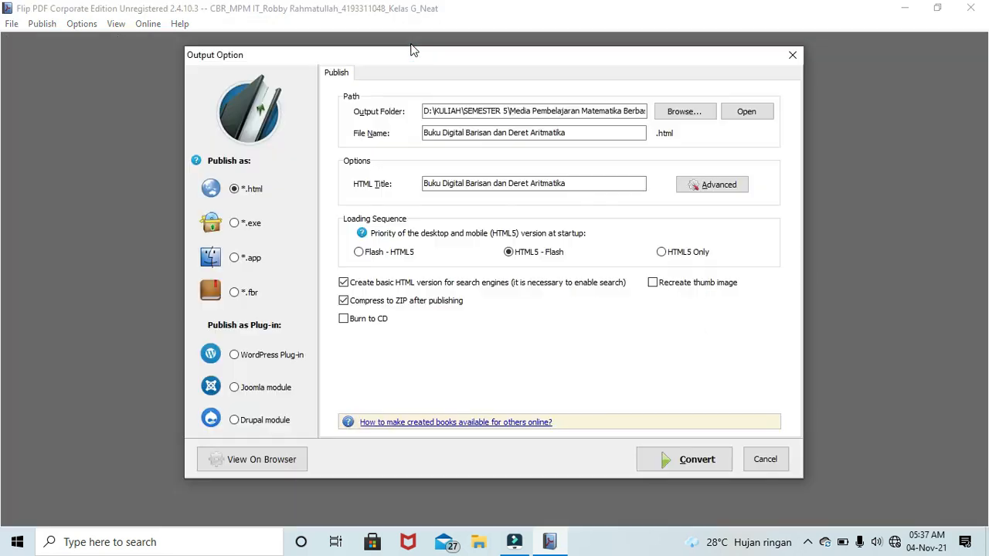
{"action": "left_click", "coordinate": [692, 112]}
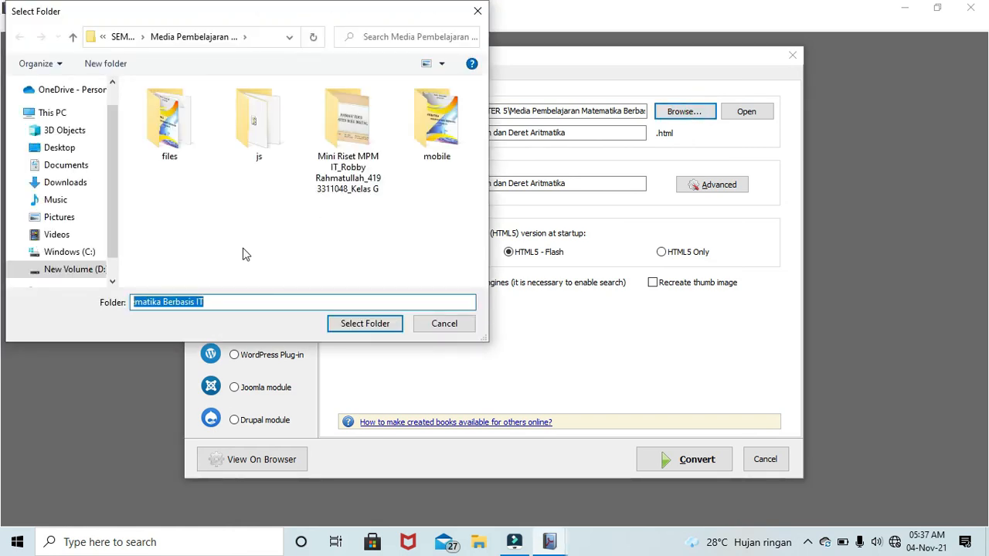
{"action": "left_click", "coordinate": [73, 39]}
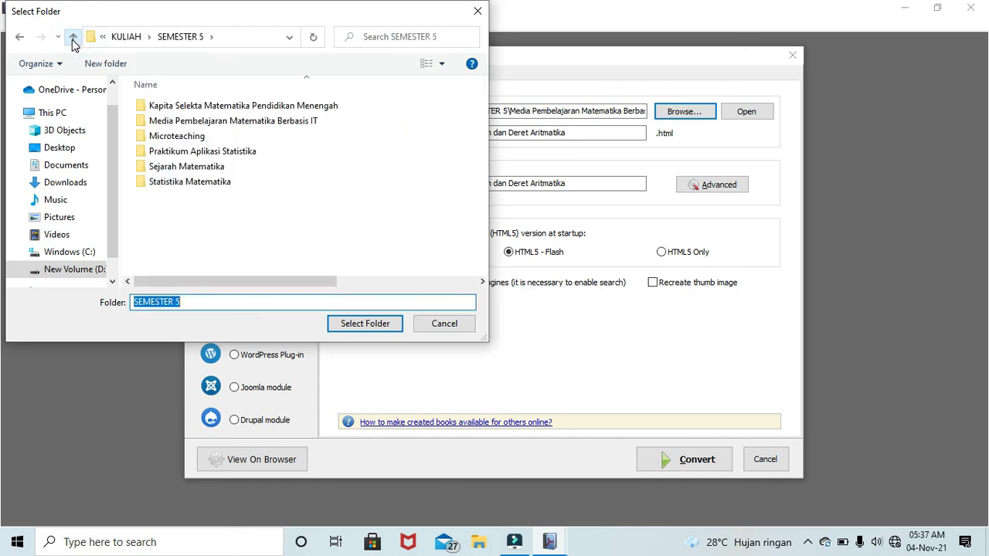
{"action": "double_click", "coordinate": [207, 124]}
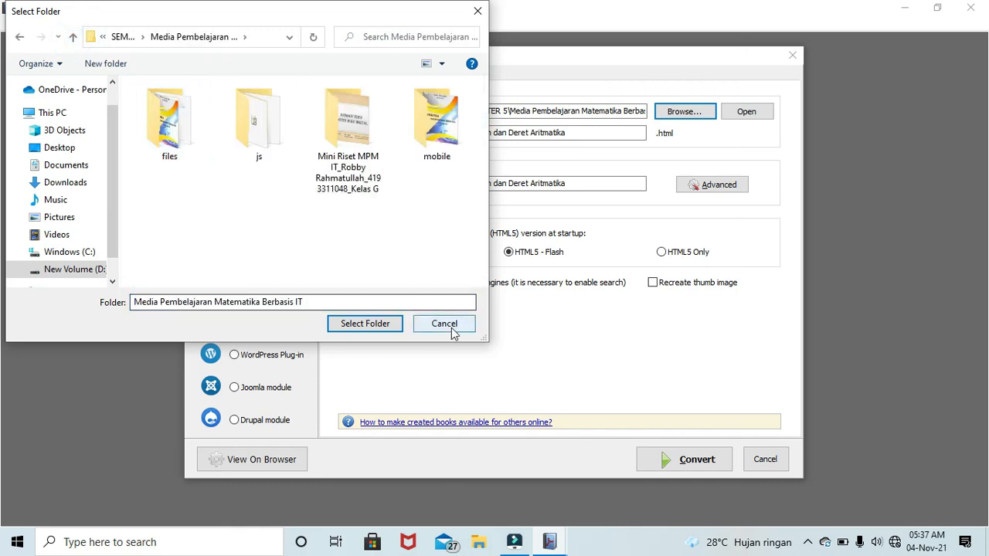
{"action": "left_click", "coordinate": [365, 323]}
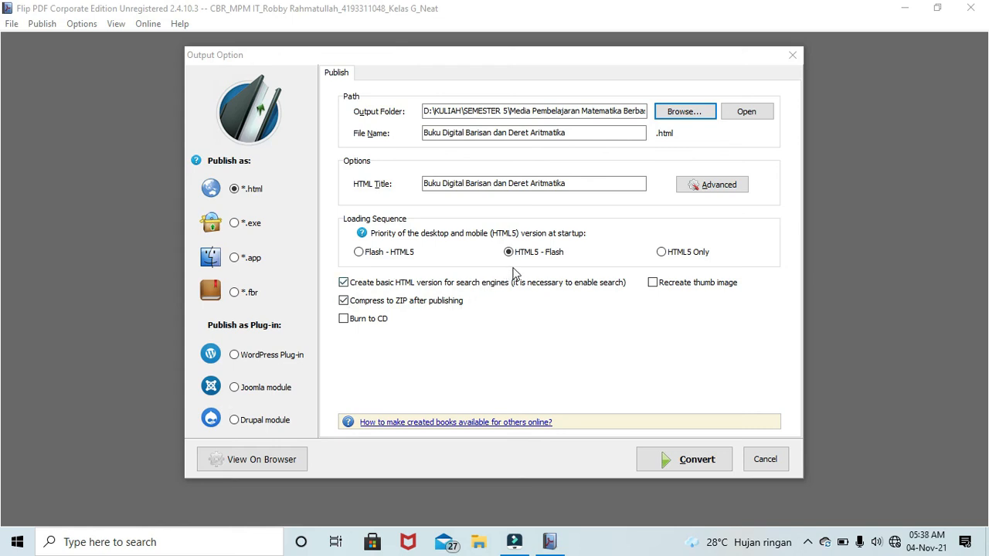
- Set the loading sequence to HTML5 Only and convert the book, overwriting the existing HTML file
{"action": "left_click", "coordinate": [661, 253]}
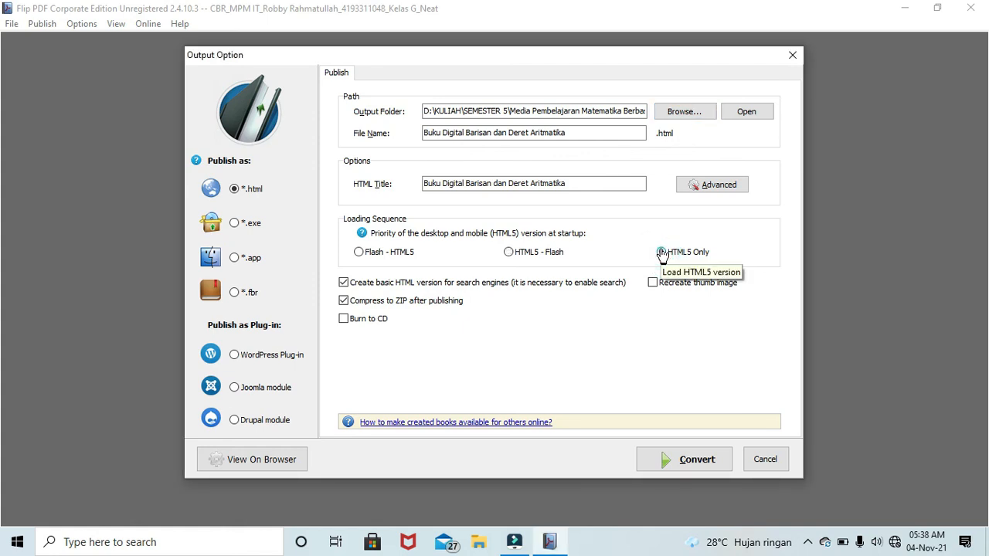
{"action": "left_click", "coordinate": [705, 462]}
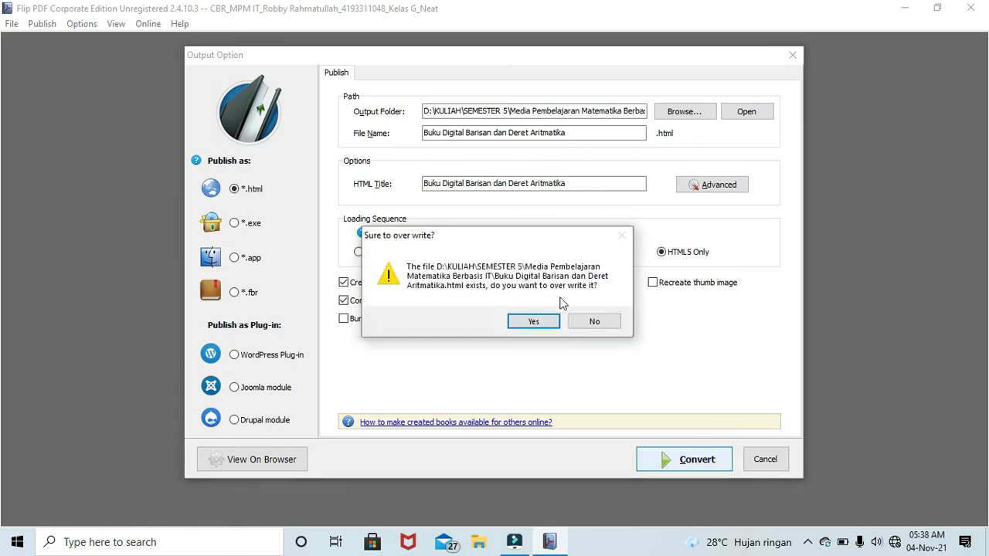
{"action": "left_click", "coordinate": [534, 321]}
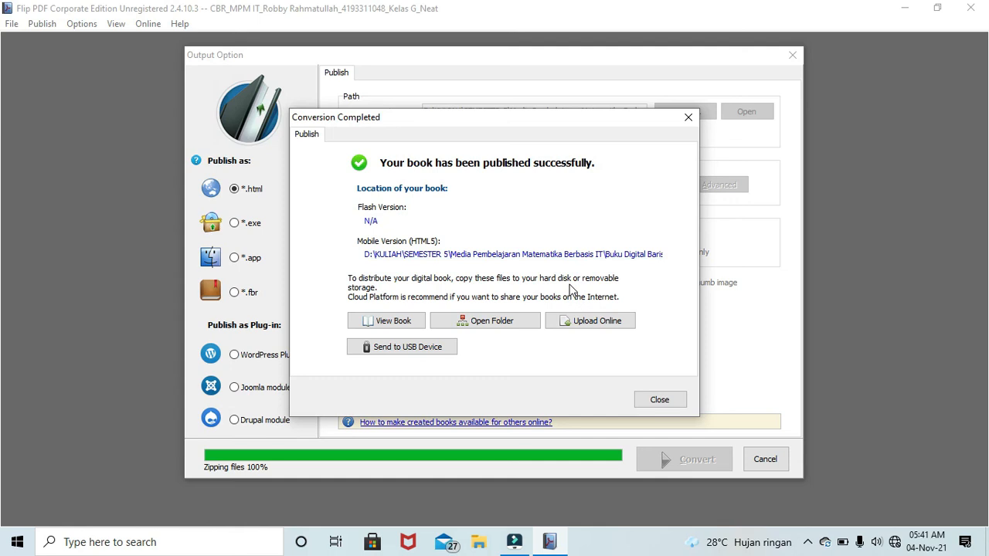
- Start uploading the published book online, log in with the existing account, and postpone the service order
{"action": "left_click", "coordinate": [598, 324]}
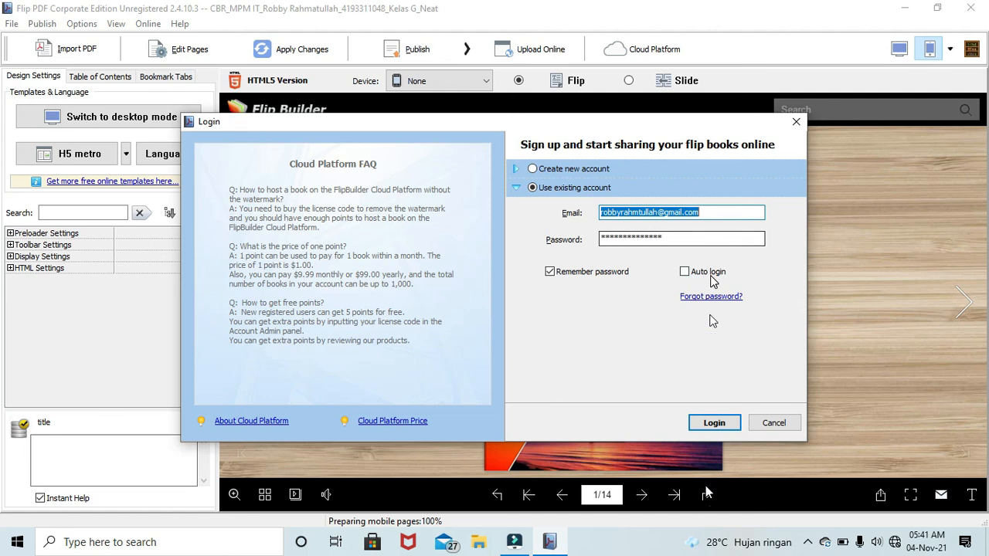
{"action": "left_click", "coordinate": [715, 422]}
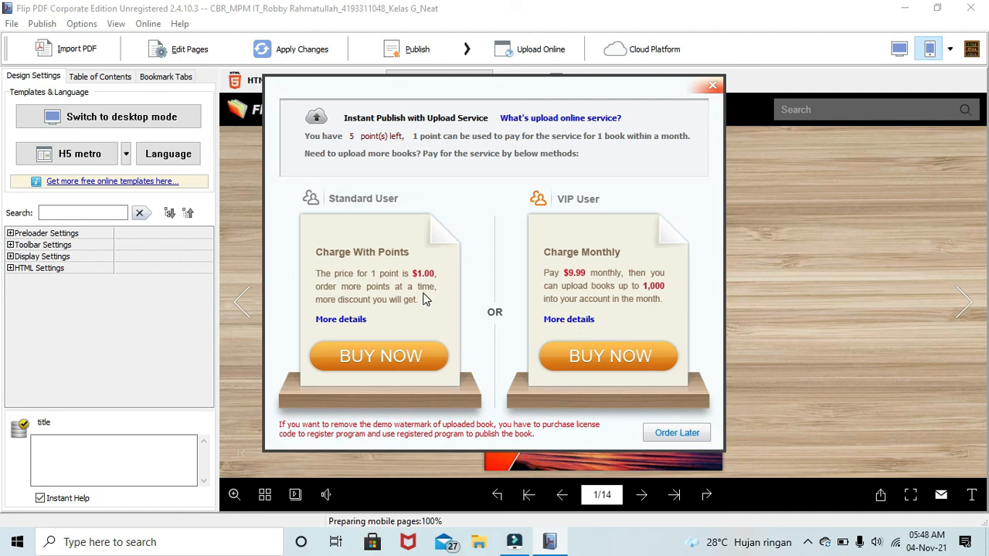
{"action": "left_click", "coordinate": [675, 434]}
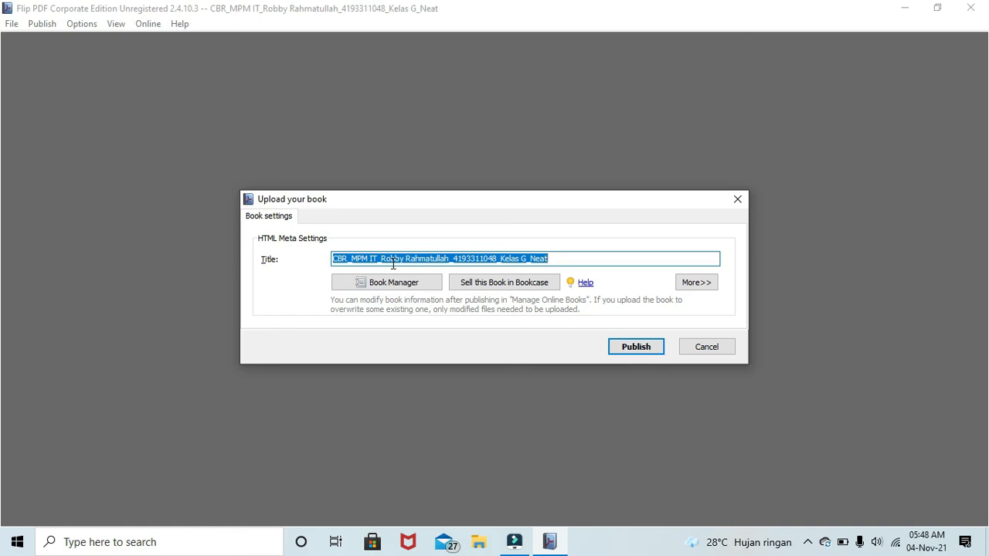
- Title the online book "Buku Digital BArisan dan Deret Aritmatika" and publish it with the trial version watermark
{"action": "type", "text": "B"}
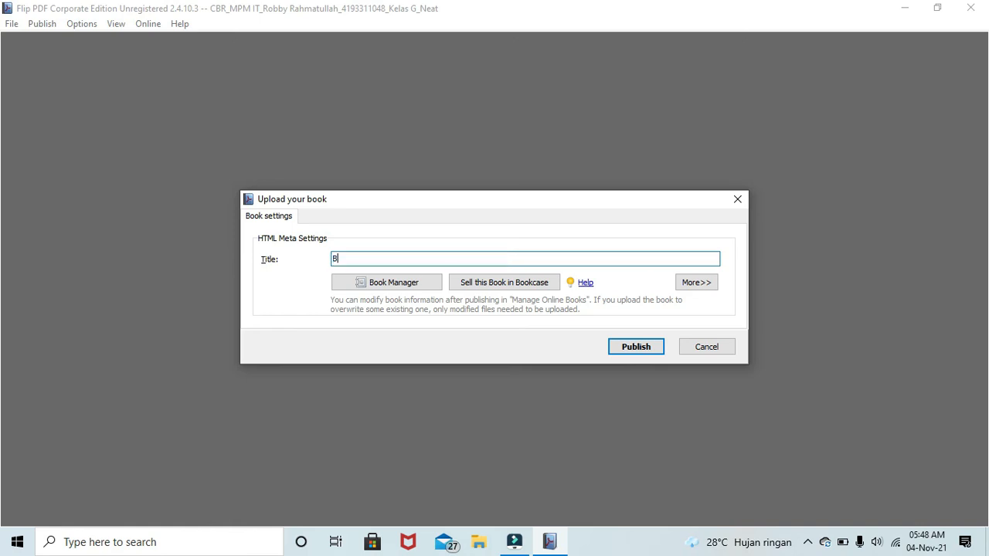
{"action": "type", "text": "uku Digital BArisan dan Deret Aritmatika"}
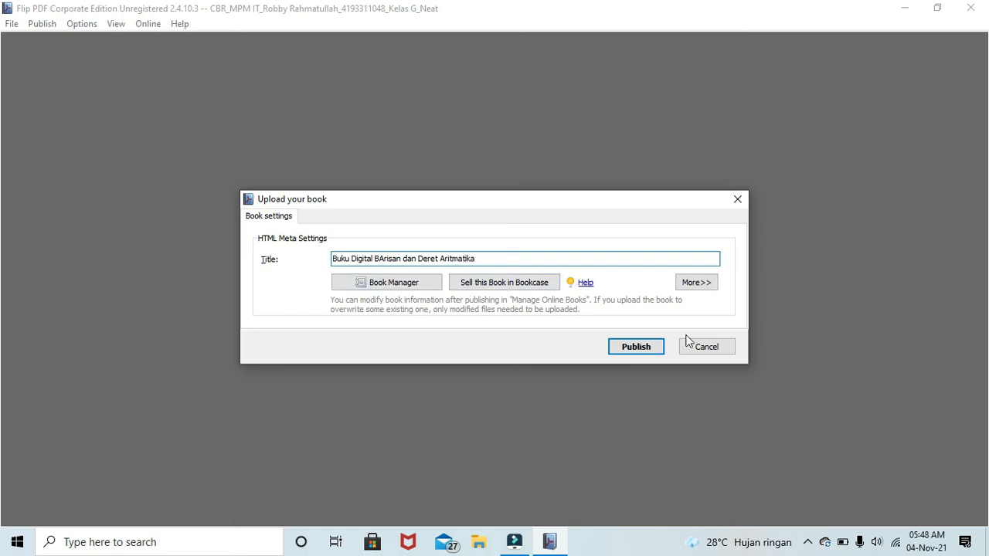
{"action": "left_click", "coordinate": [644, 349]}
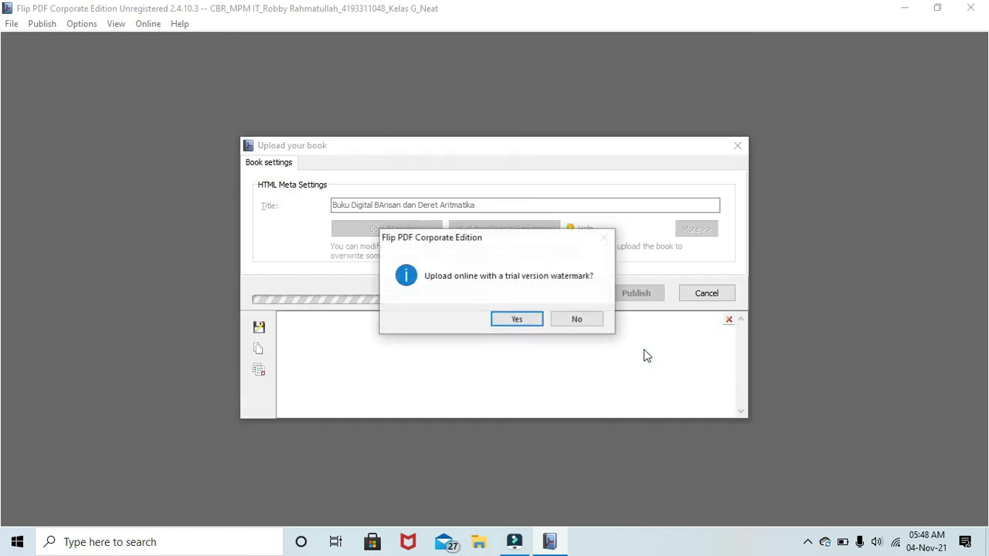
{"action": "left_click", "coordinate": [517, 319]}
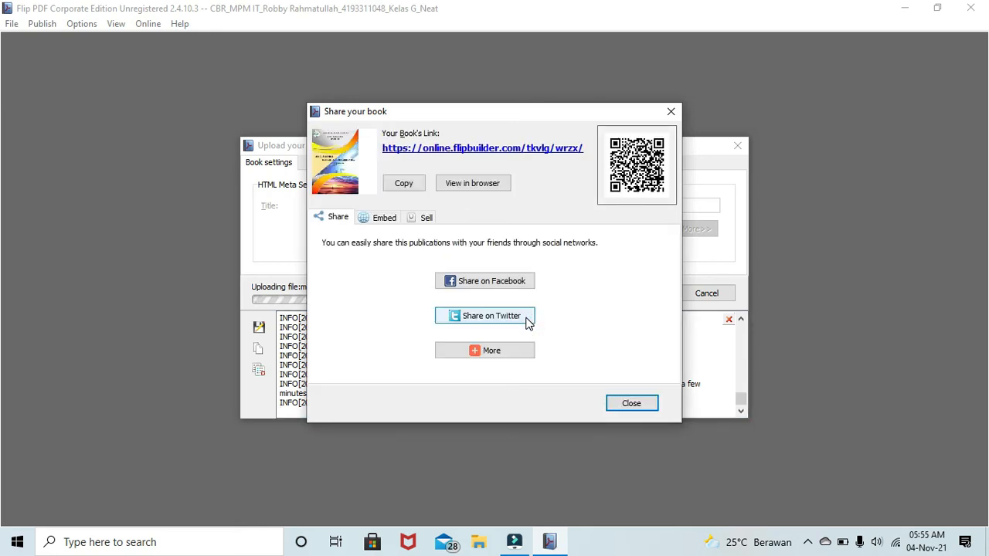
- Copy the online book's link and close the sharing dialog
{"action": "left_click", "coordinate": [406, 186]}
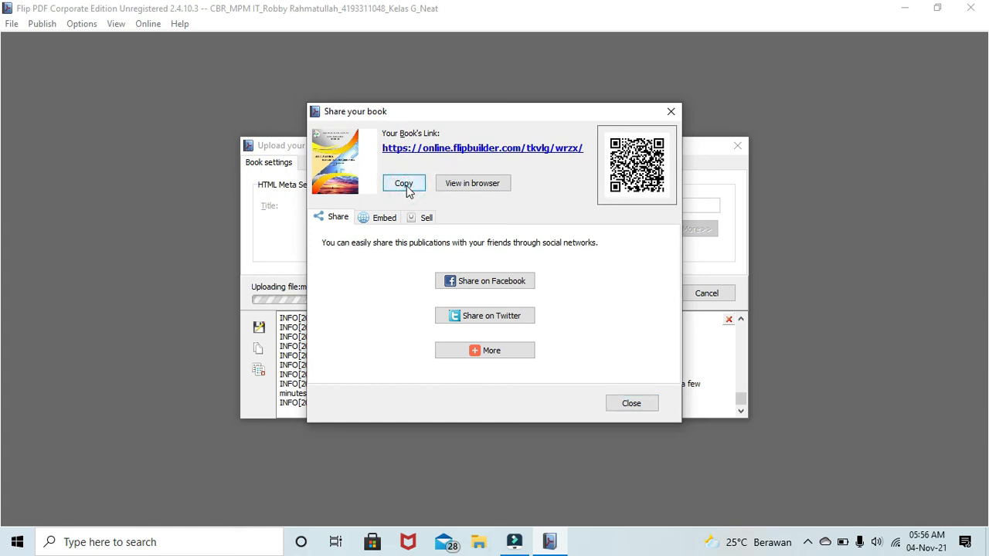
{"action": "left_click", "coordinate": [405, 186]}
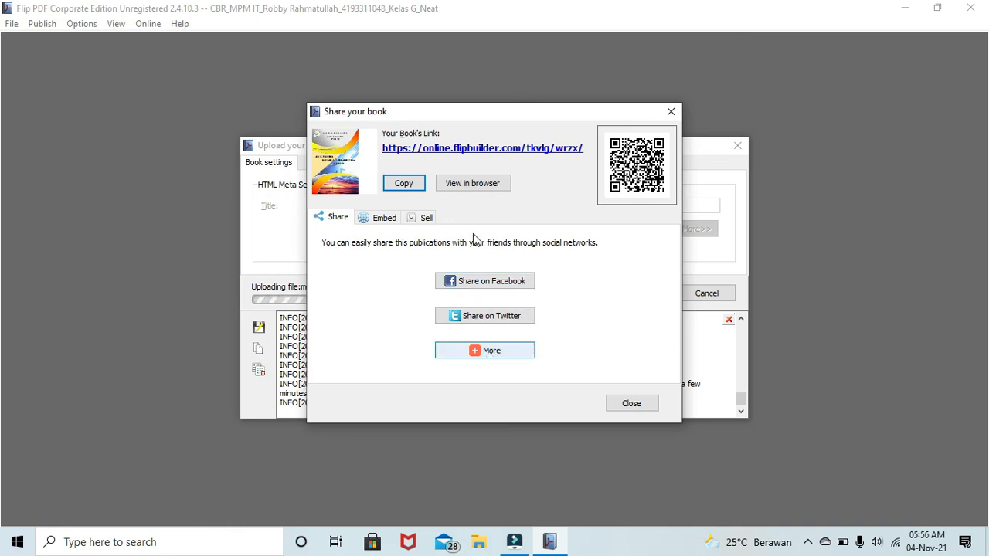
{"action": "left_click", "coordinate": [408, 185]}
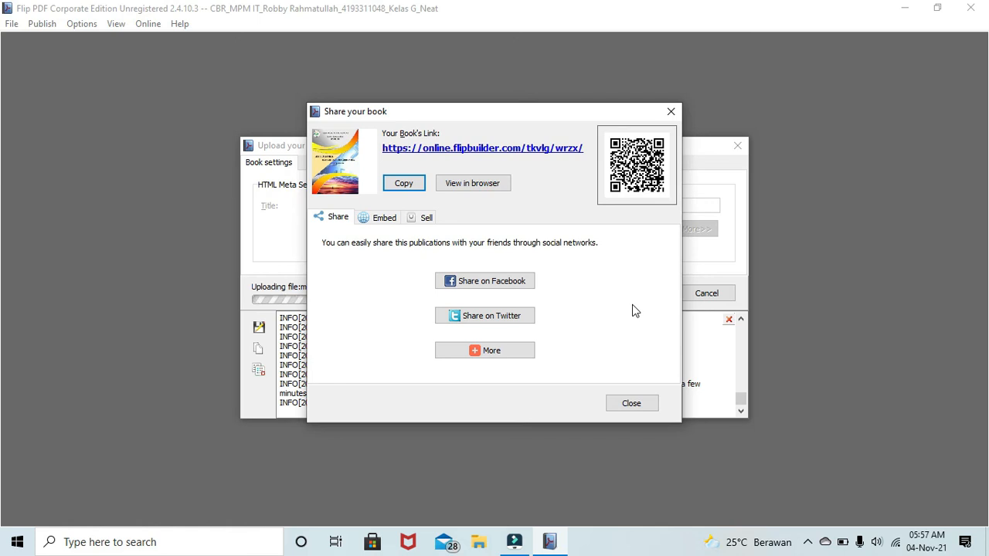
{"action": "left_click", "coordinate": [636, 409]}
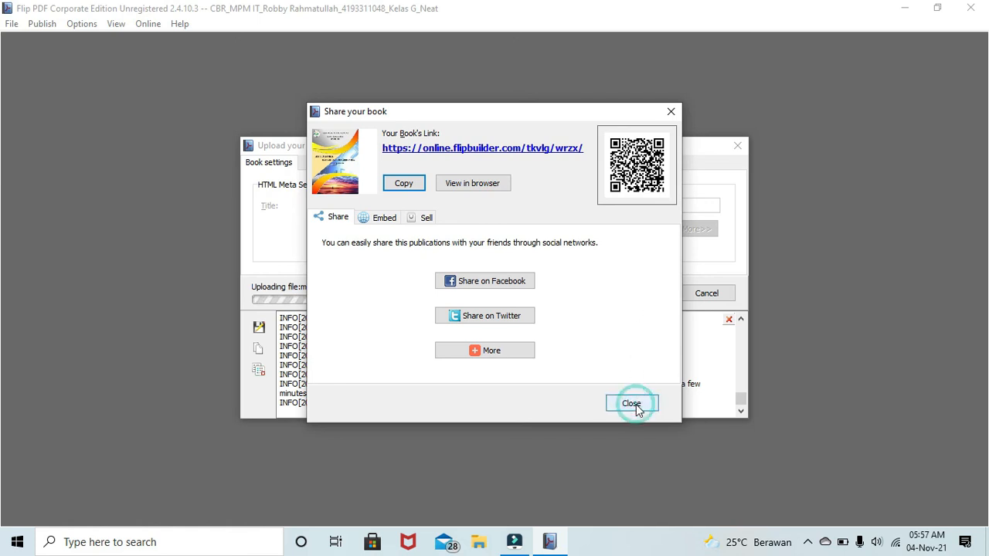